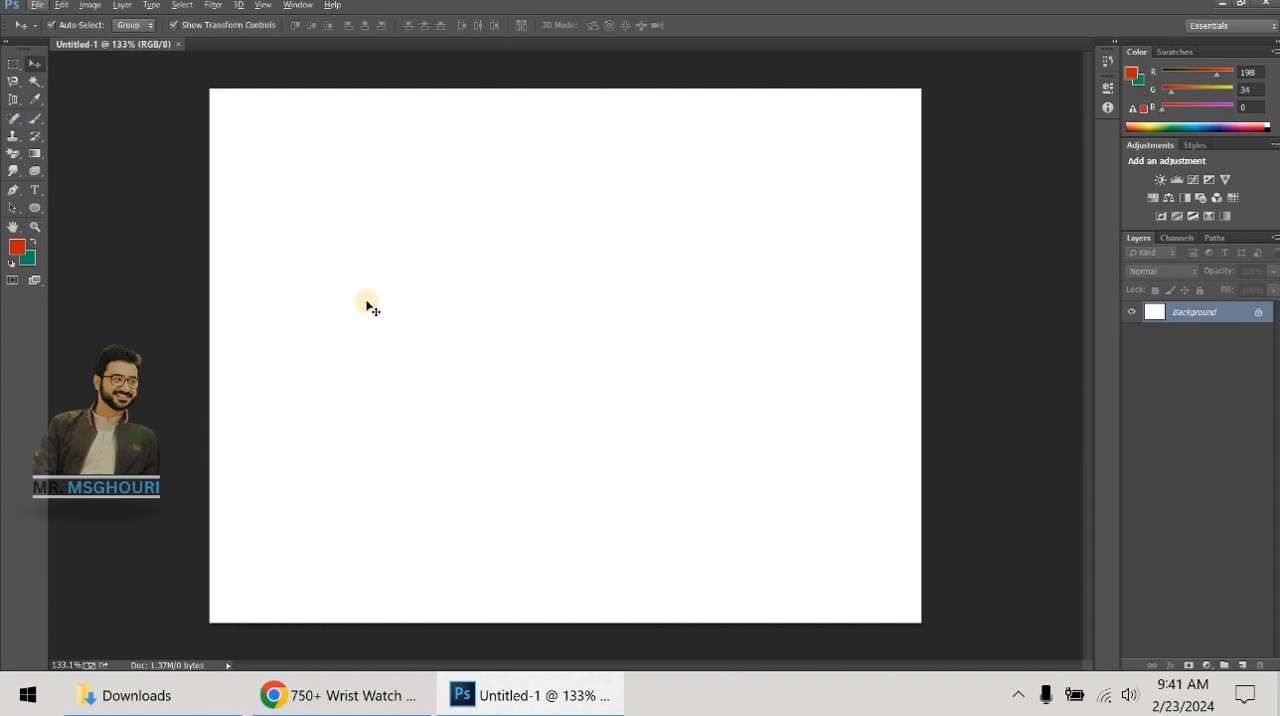
# - Try the Brush tool with two crossing red 70 px strokes across the canvas, and undo both strokes
pyautogui.press('b')
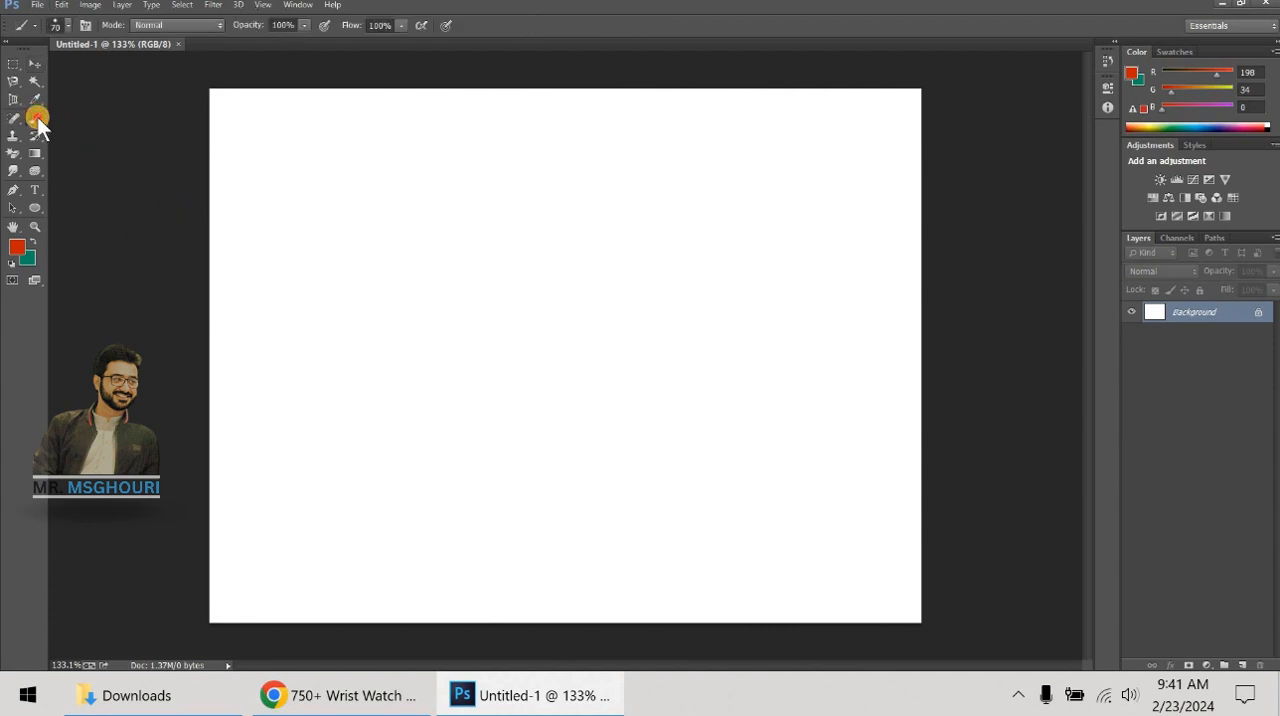
pyautogui.moveTo(37, 116)
pyautogui.mouseDown()
pyautogui.moveTo(102, 117)
pyautogui.moveTo(91, 116)
pyautogui.mouseUp()
pyautogui.moveTo(305, 174)
pyautogui.mouseDown()
pyautogui.moveTo(755, 397)
pyautogui.moveTo(860, 480)
pyautogui.mouseUp()
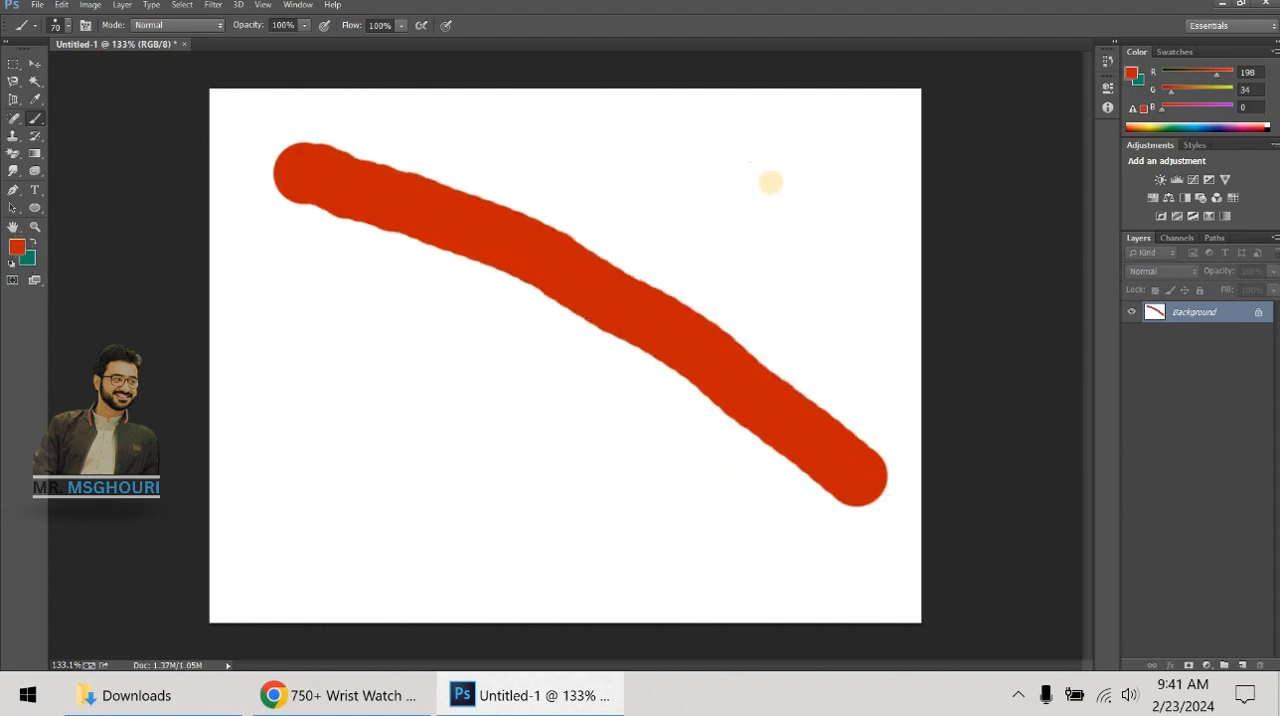
pyautogui.moveTo(769, 183)
pyautogui.mouseDown()
pyautogui.moveTo(534, 294)
pyautogui.moveTo(417, 469)
pyautogui.mouseUp()
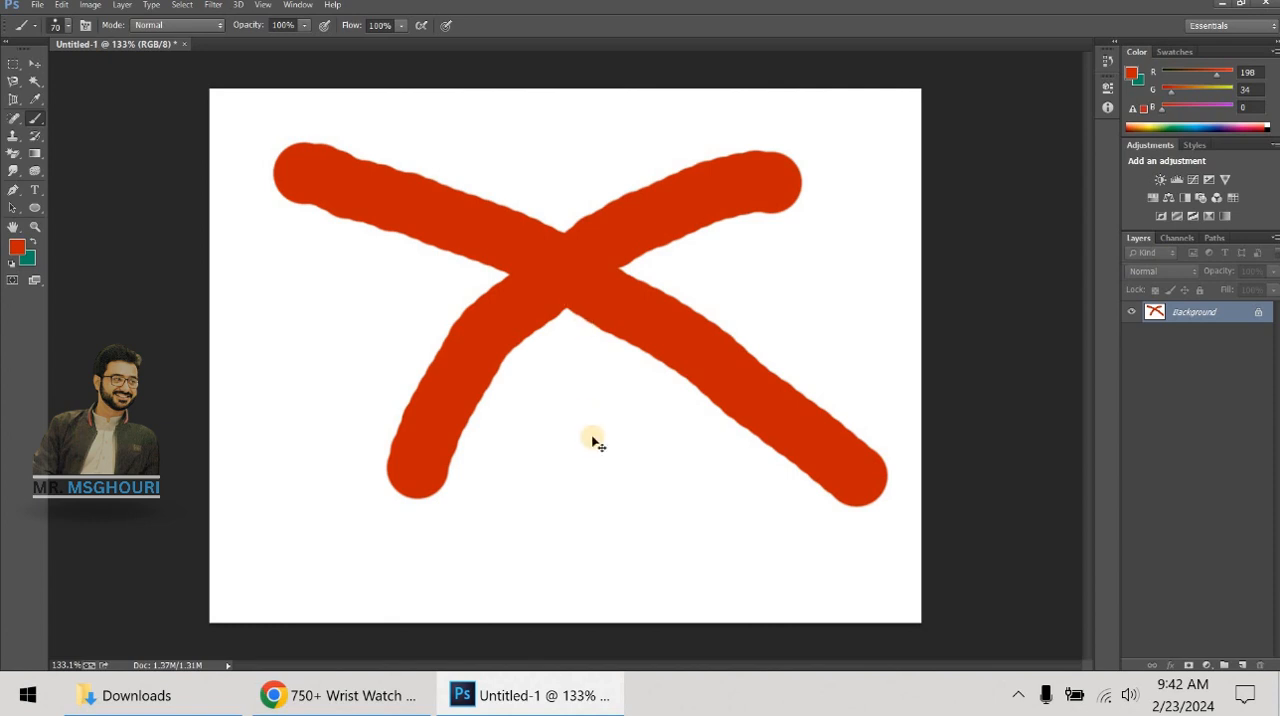
pyautogui.hotkey('ctrl', 'alt', 'z')
pyautogui.hotkey('ctrl', 'alt', 'z')
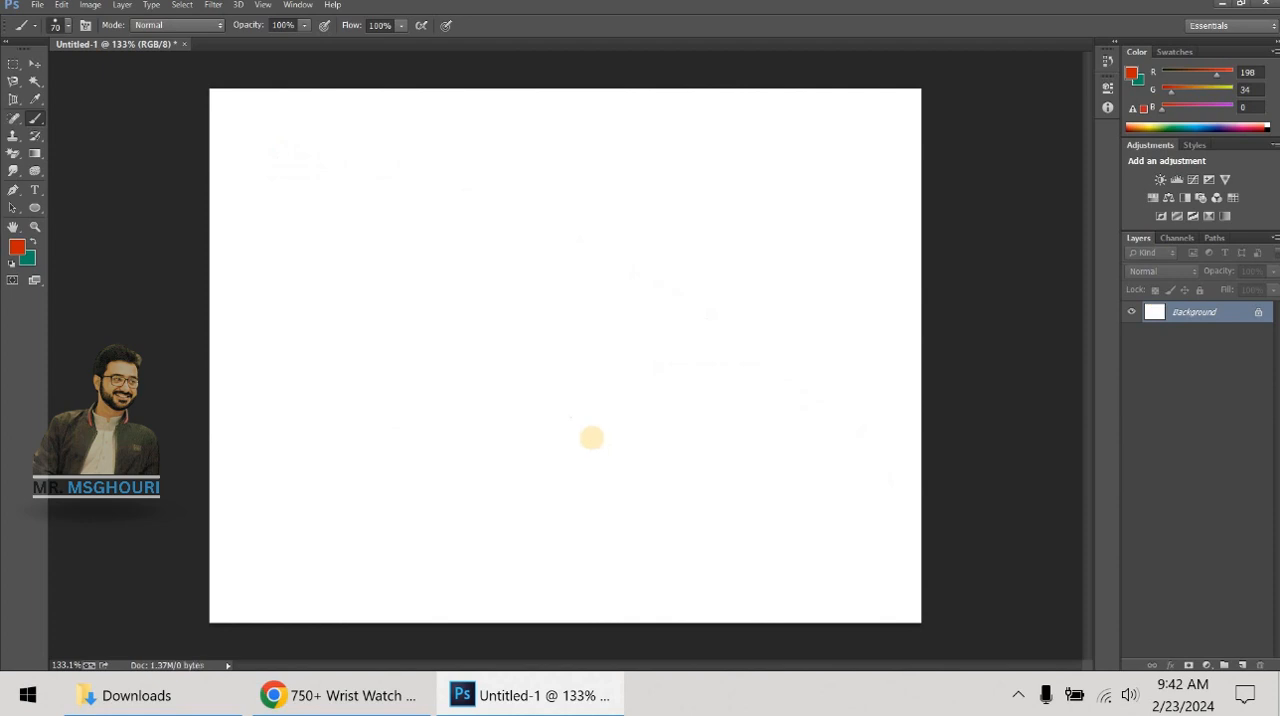
# - Set the foreground color to cyan 04def2 and test it with a long winding brush stroke, undoing the stroke
pyautogui.click(16, 250)
pyautogui.click(679, 204)
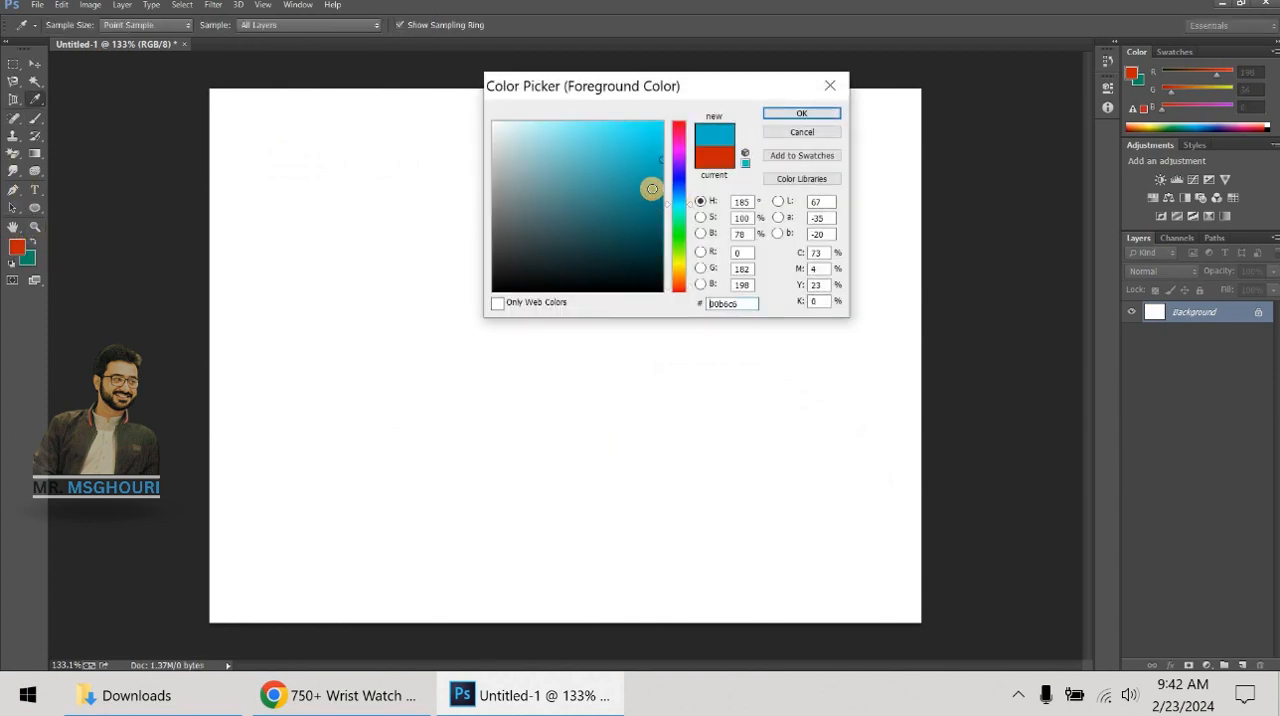
pyautogui.click(660, 130)
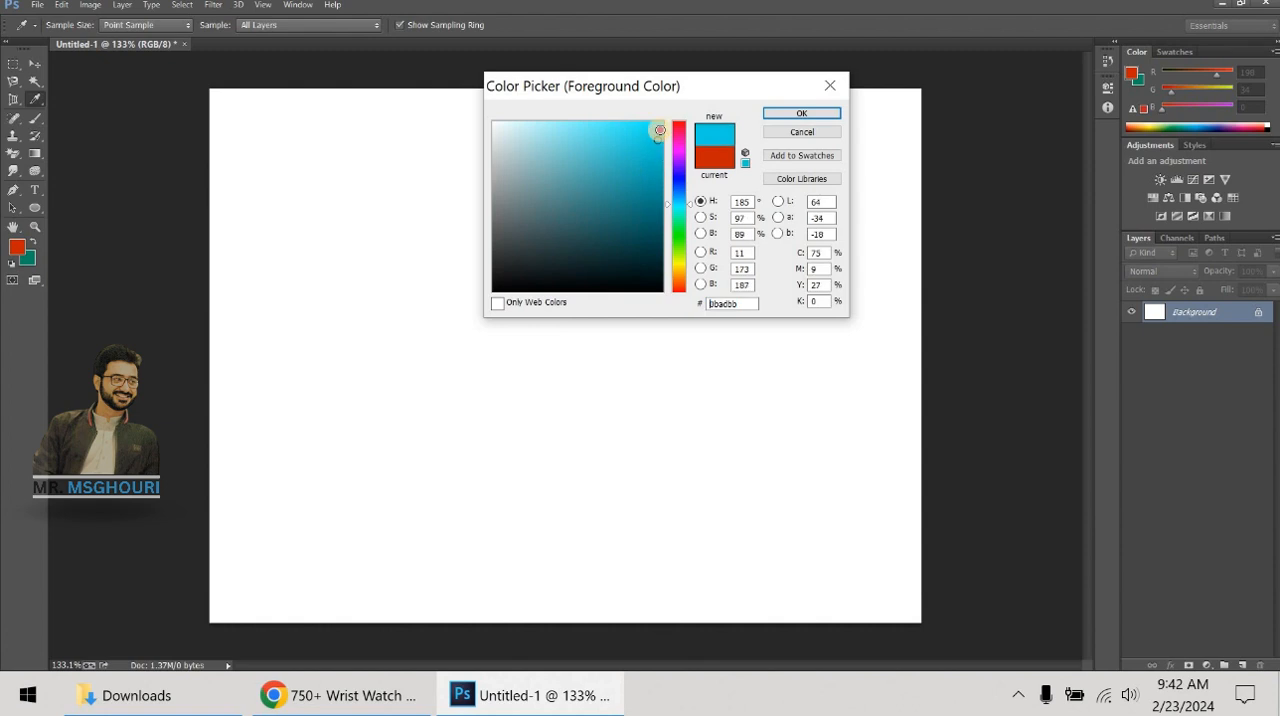
pyautogui.click(795, 113)
pyautogui.moveTo(337, 245)
pyautogui.mouseDown()
pyautogui.moveTo(453, 171)
pyautogui.moveTo(581, 217)
pyautogui.moveTo(429, 340)
pyautogui.moveTo(329, 469)
pyautogui.moveTo(657, 470)
pyautogui.moveTo(537, 451)
pyautogui.moveTo(768, 604)
pyautogui.moveTo(835, 250)
pyautogui.mouseUp()
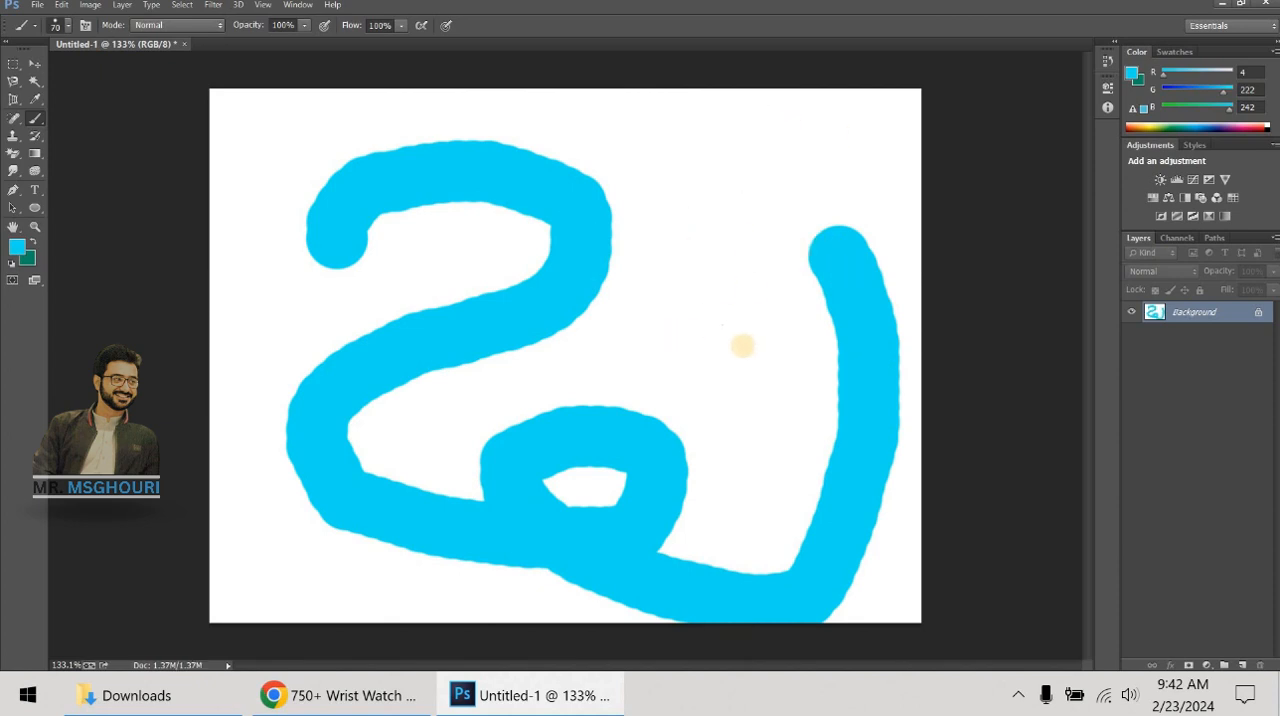
pyautogui.hotkey('ctrl', 'z')
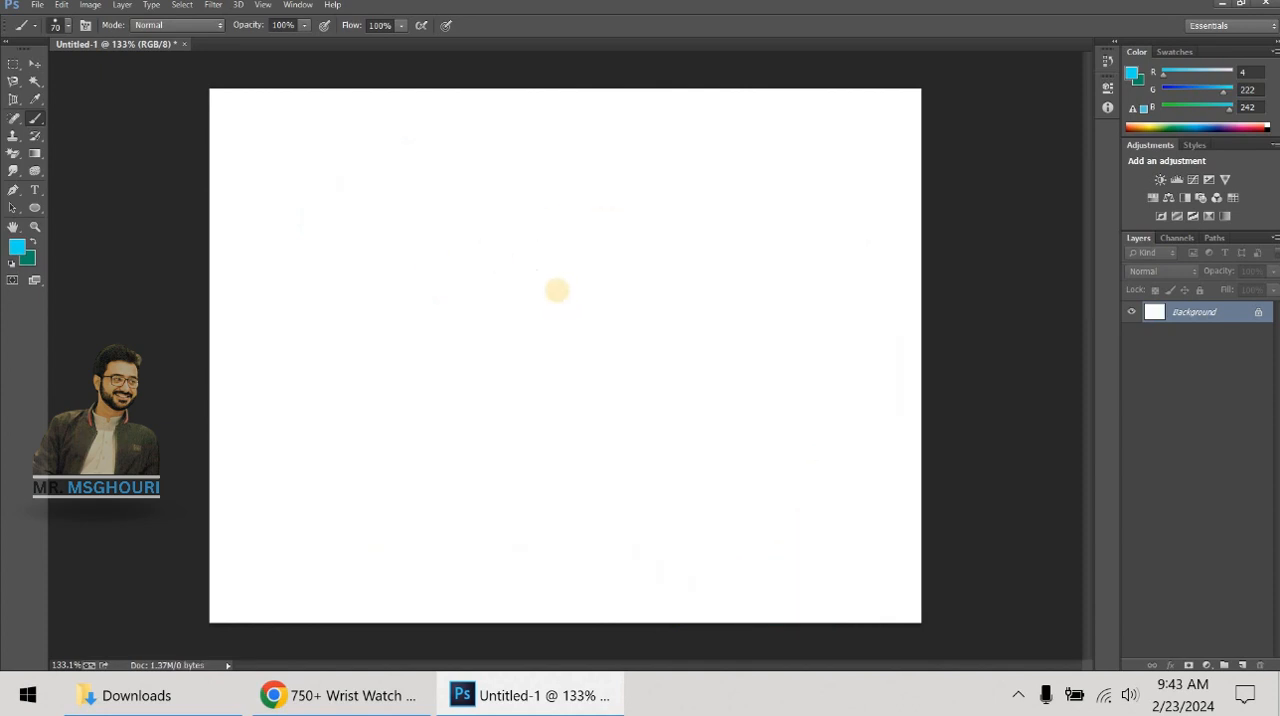
# - Display the brush presets as Stroke Thumbnail previews
pyautogui.rightClick(557, 290)
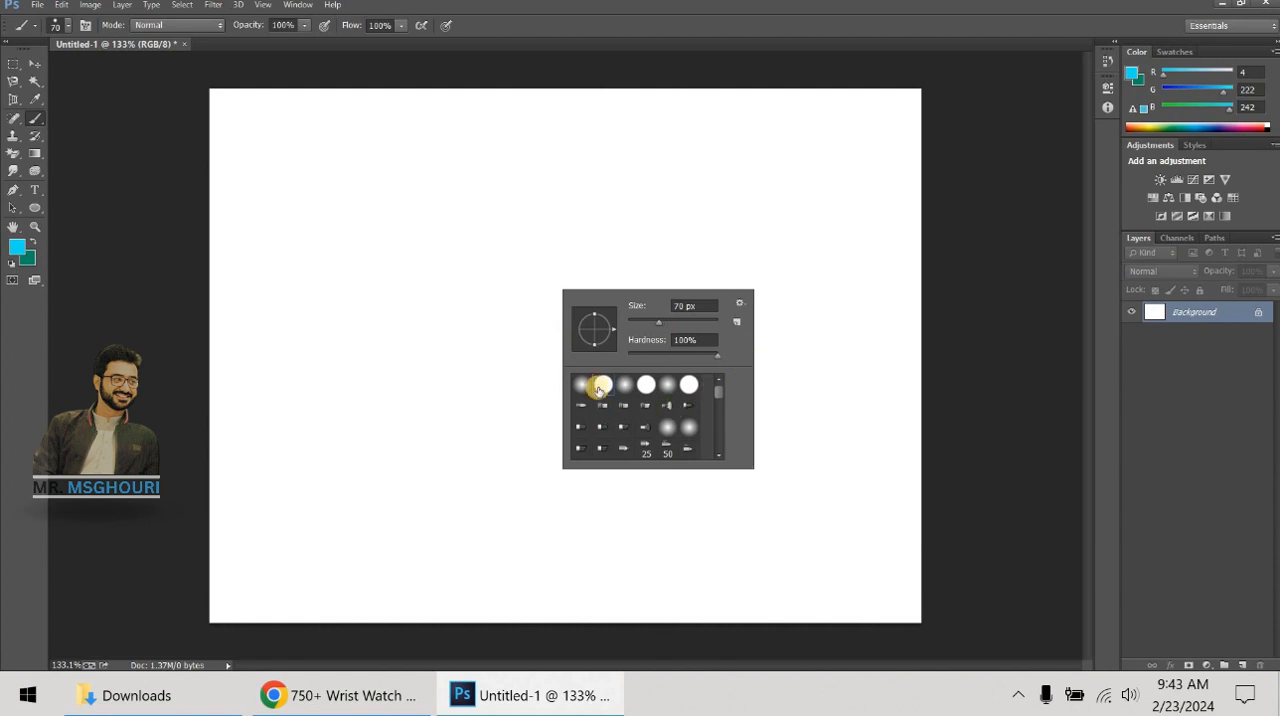
pyautogui.scroll(-3, 663, 400)
pyautogui.scroll(5, 655, 400)
pyautogui.click(739, 306)
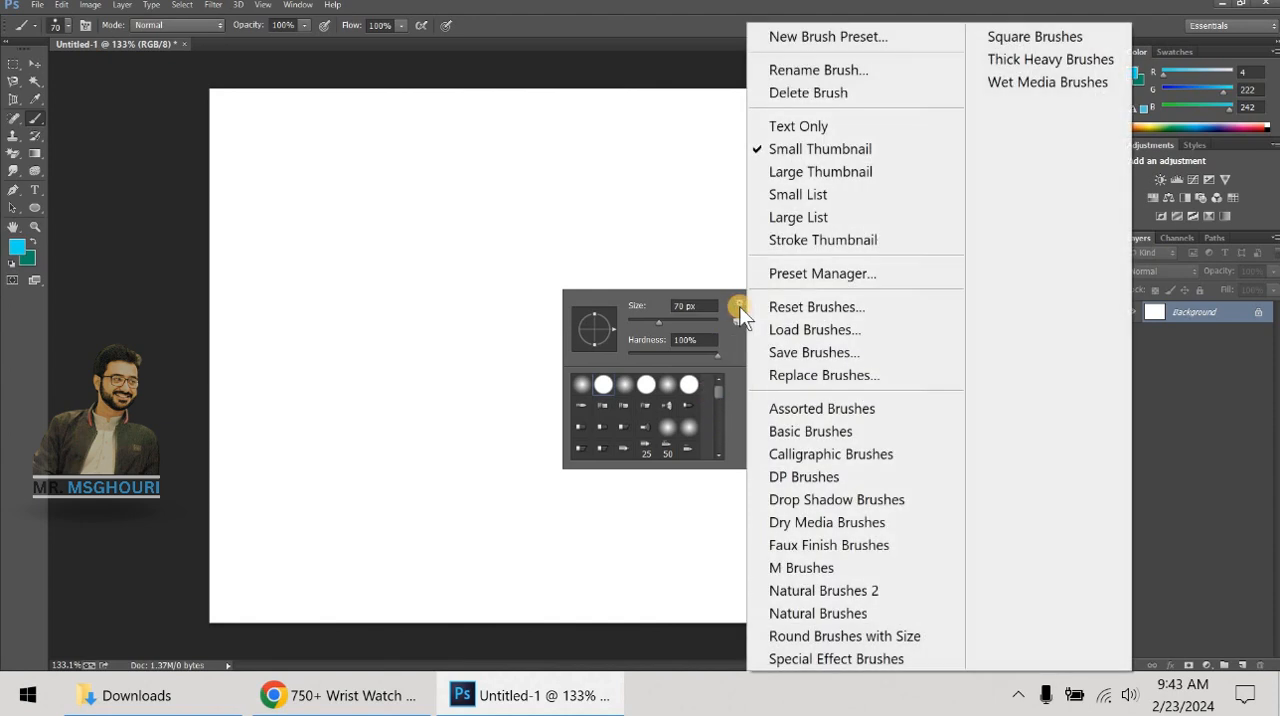
pyautogui.click(820, 240)
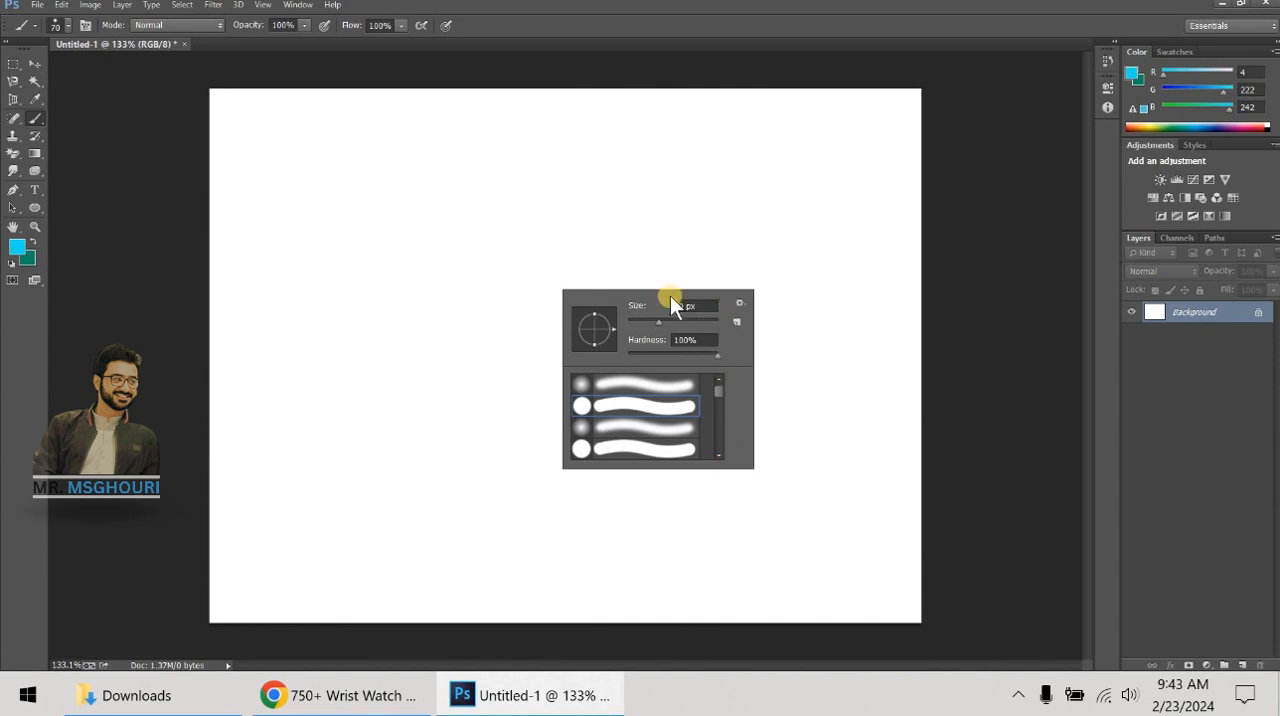
# - Choose the streaky bristle brush preset and paint a wavy cyan stroke across the upper part of the canvas
pyautogui.scroll(-1, 665, 414)
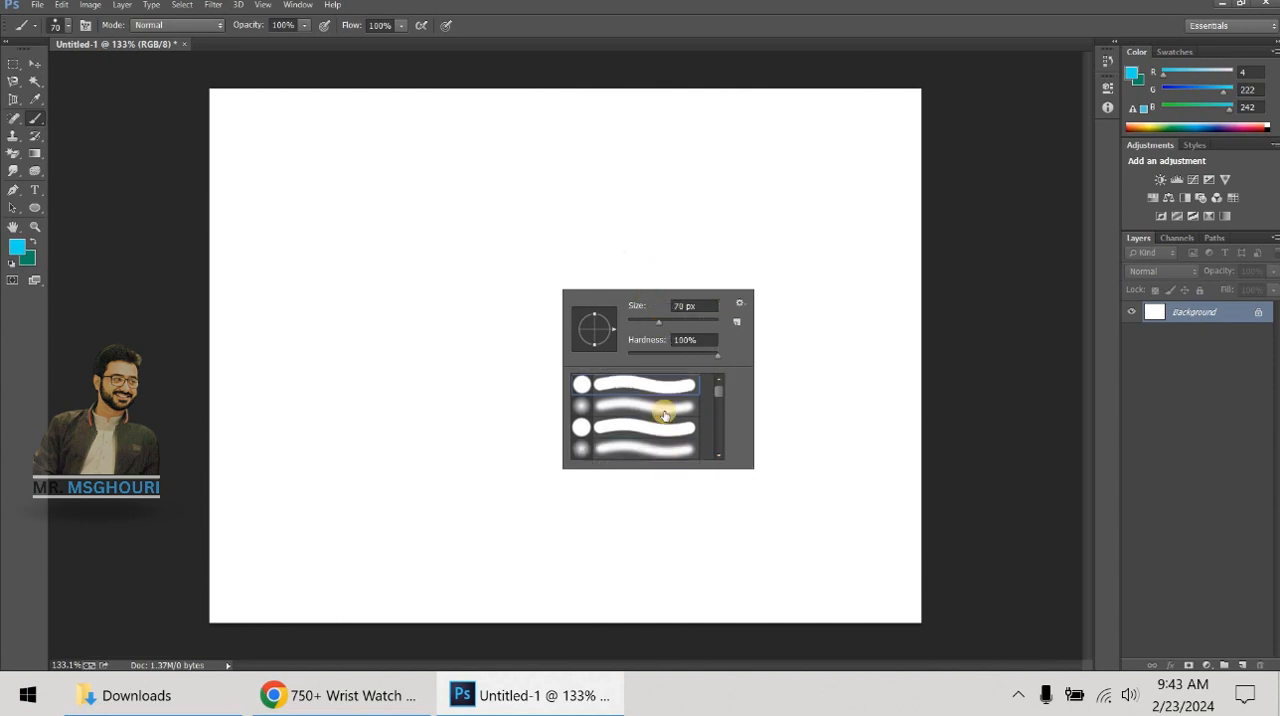
pyautogui.scroll(-3, 665, 414)
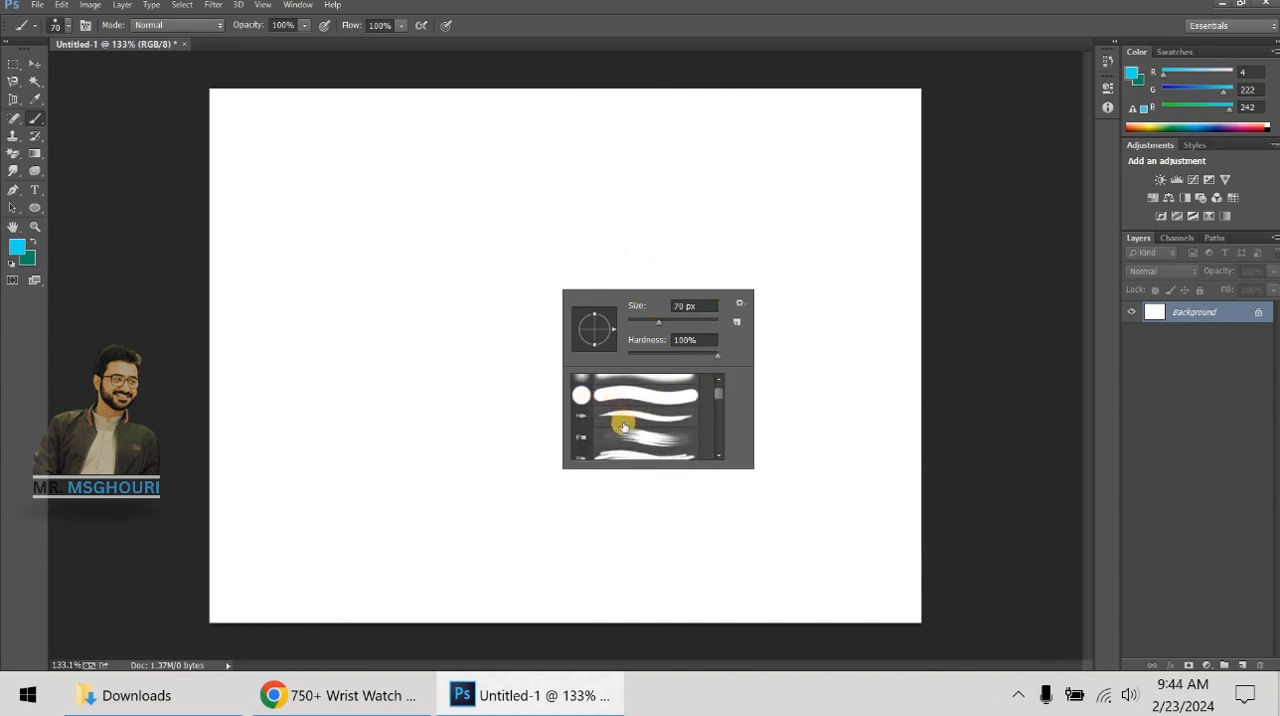
pyautogui.click(655, 436)
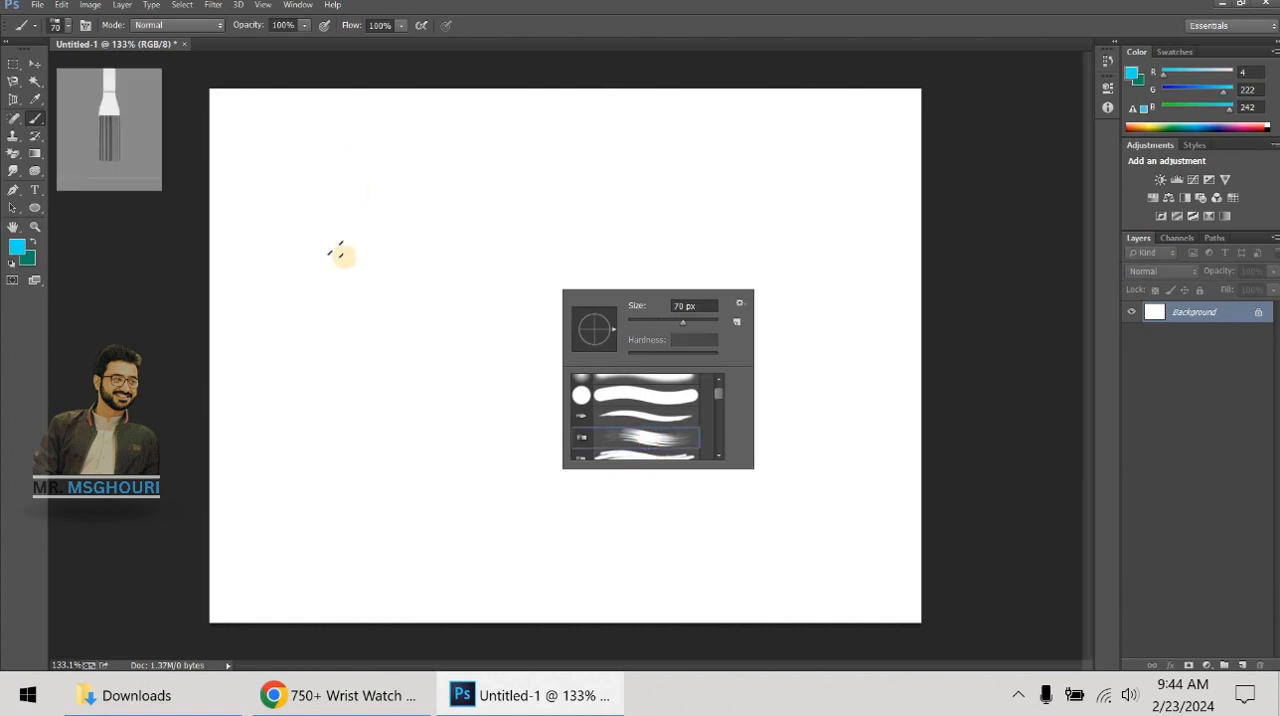
pyautogui.moveTo(340, 240)
pyautogui.mouseDown()
pyautogui.moveTo(691, 271)
pyautogui.moveTo(805, 185)
pyautogui.mouseUp()
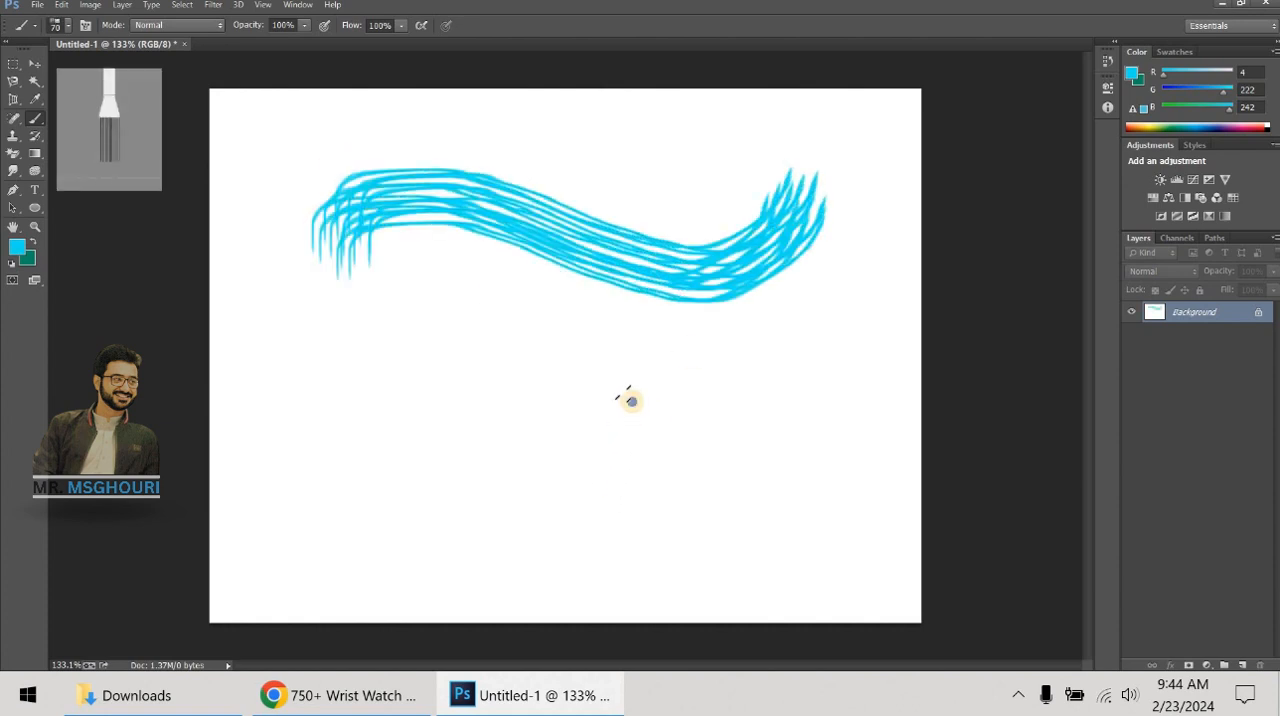
# - Choose a speckled brush preset and paint a wavy cyan stroke across the canvas below the bristle stroke
pyautogui.rightClick(630, 400)
pyautogui.scroll(-3, 690, 508)
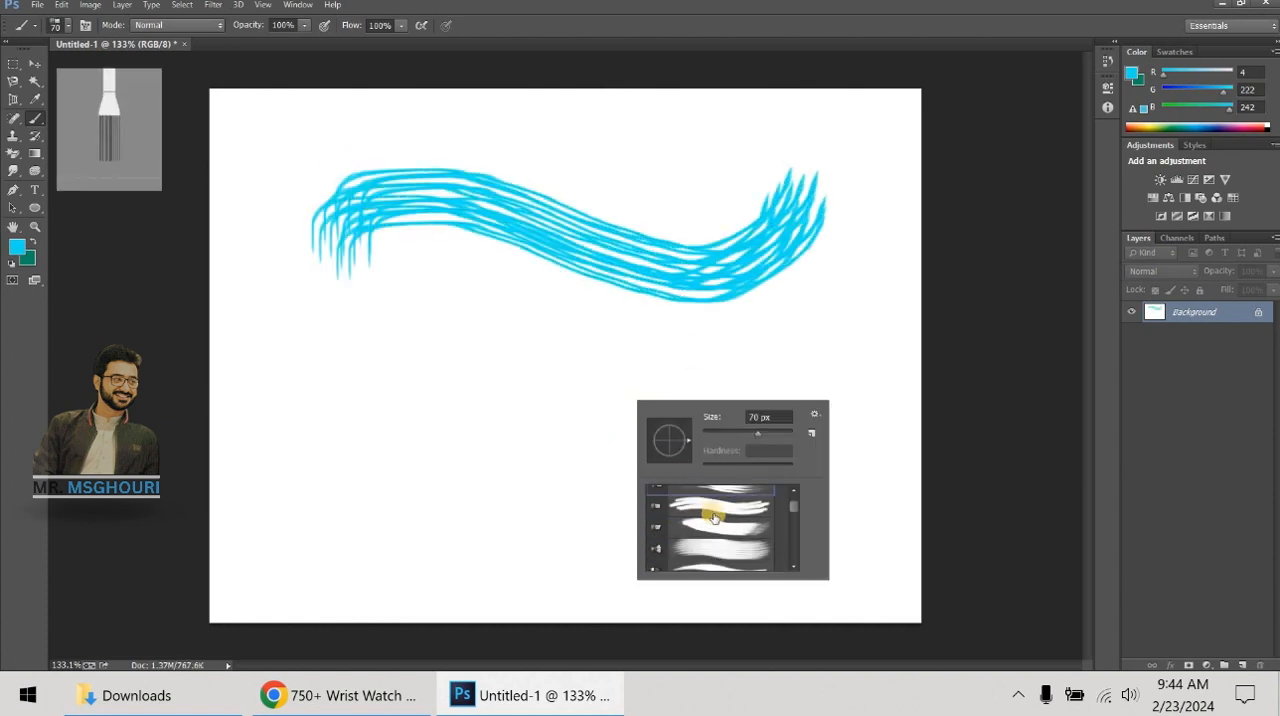
pyautogui.scroll(-8, 713, 517)
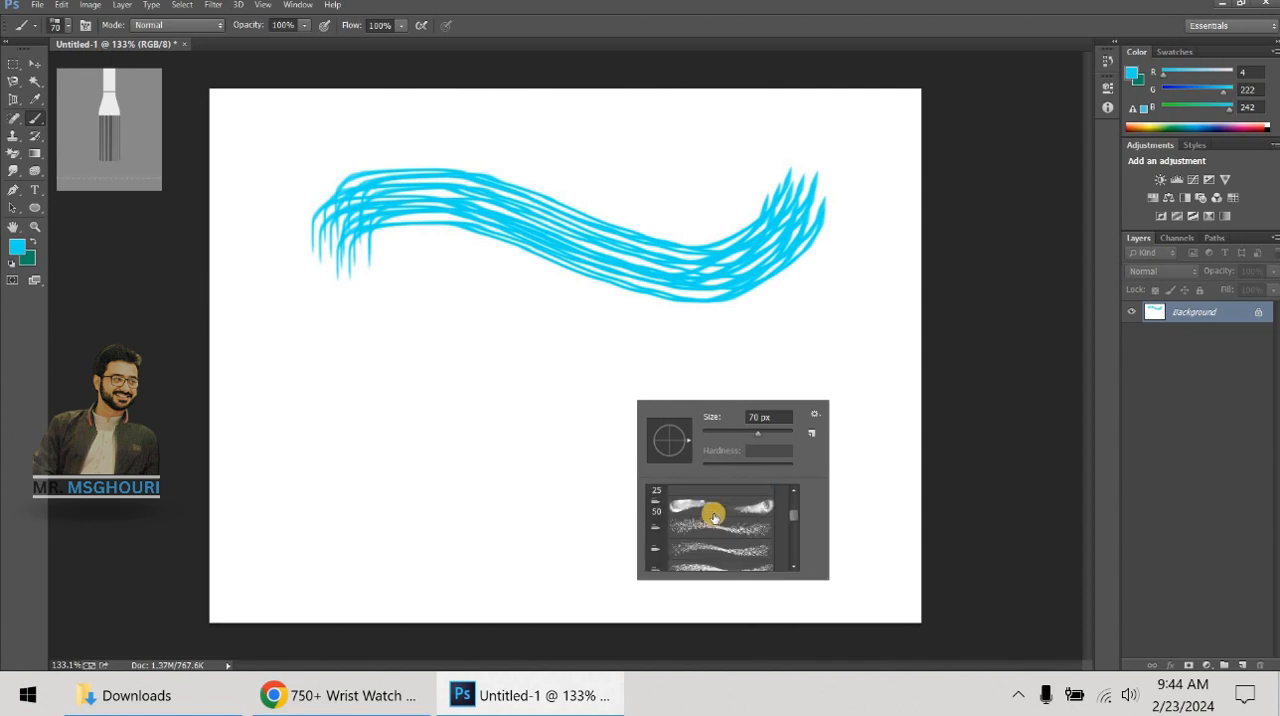
pyautogui.click(740, 526)
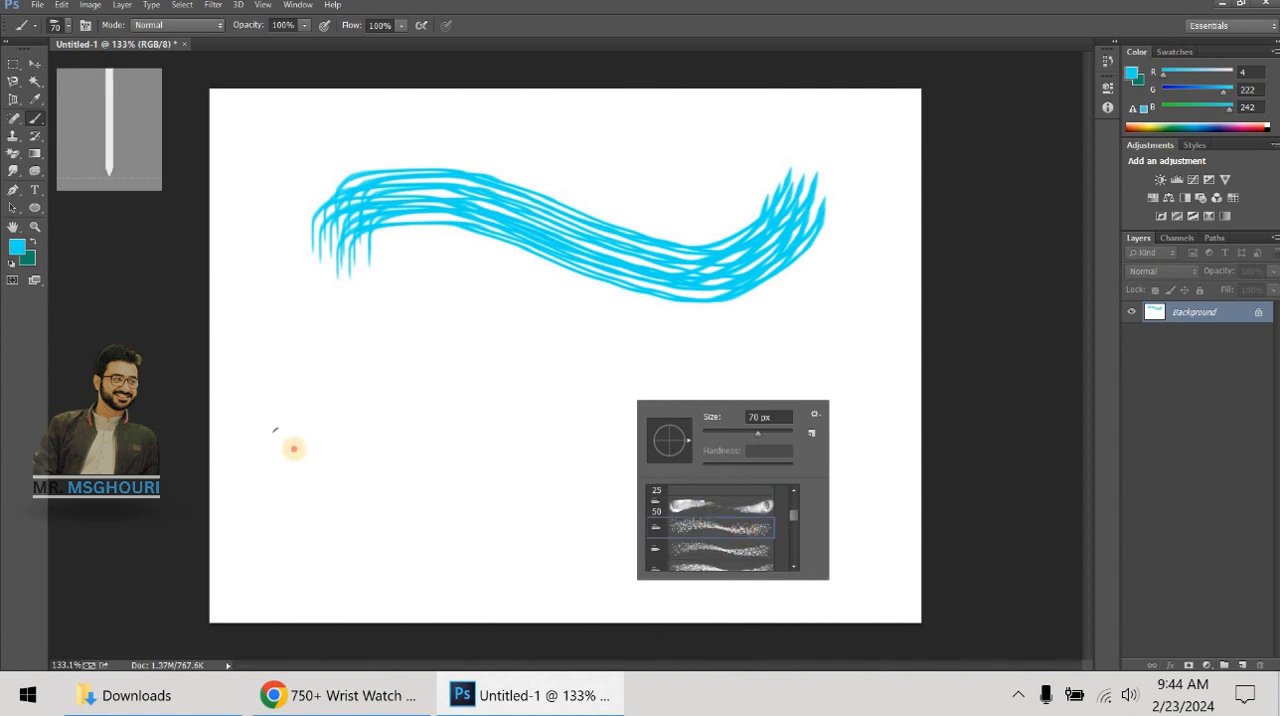
pyautogui.moveTo(293, 448)
pyautogui.mouseDown()
pyautogui.moveTo(429, 385)
pyautogui.moveTo(848, 390)
pyautogui.moveTo(866, 337)
pyautogui.mouseUp()
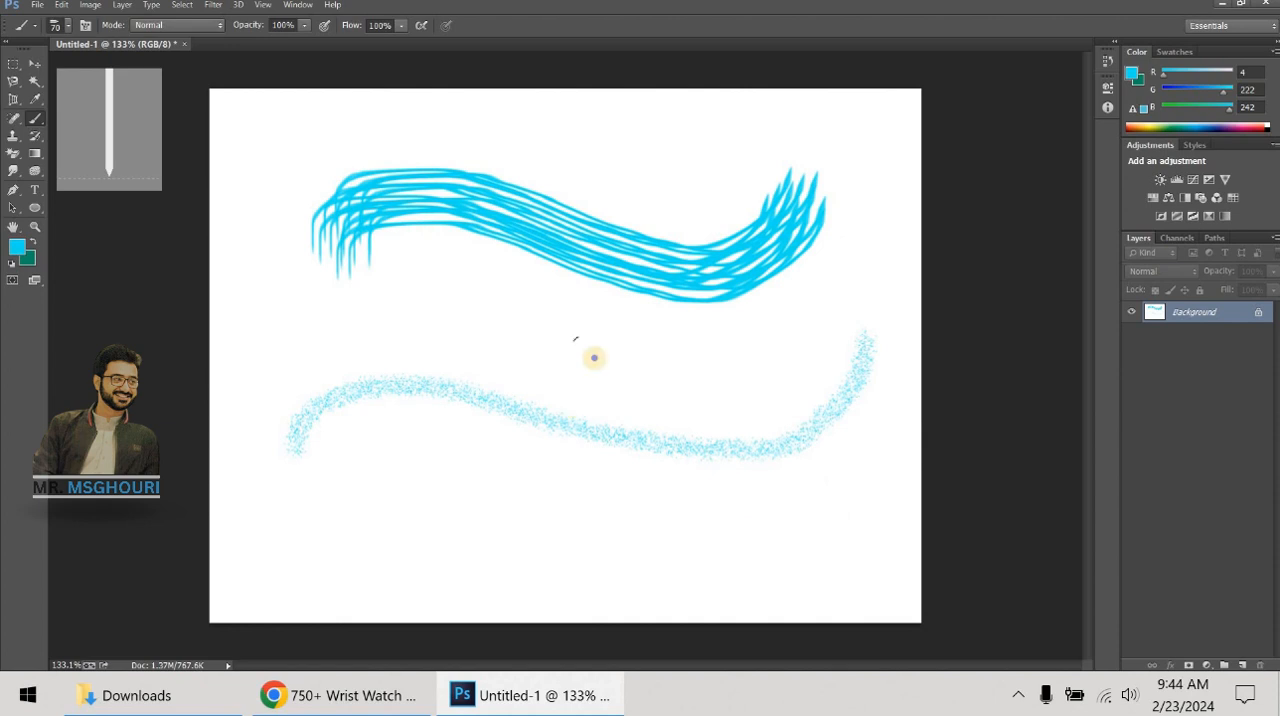
# - Choose the 74 px maple leaf brush preset and scatter leaves over the left side and lower part of the canvas
pyautogui.rightClick(594, 357)
pyautogui.scroll(-6, 686, 495)
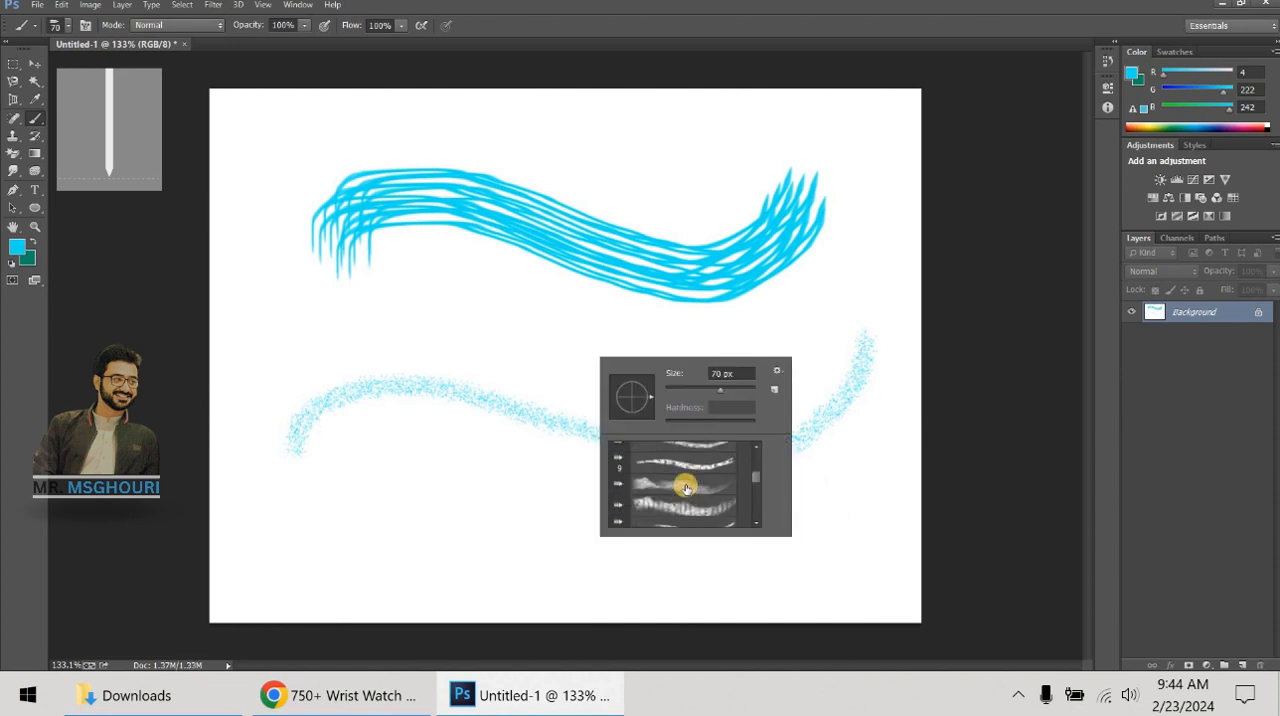
pyautogui.scroll(-6, 686, 488)
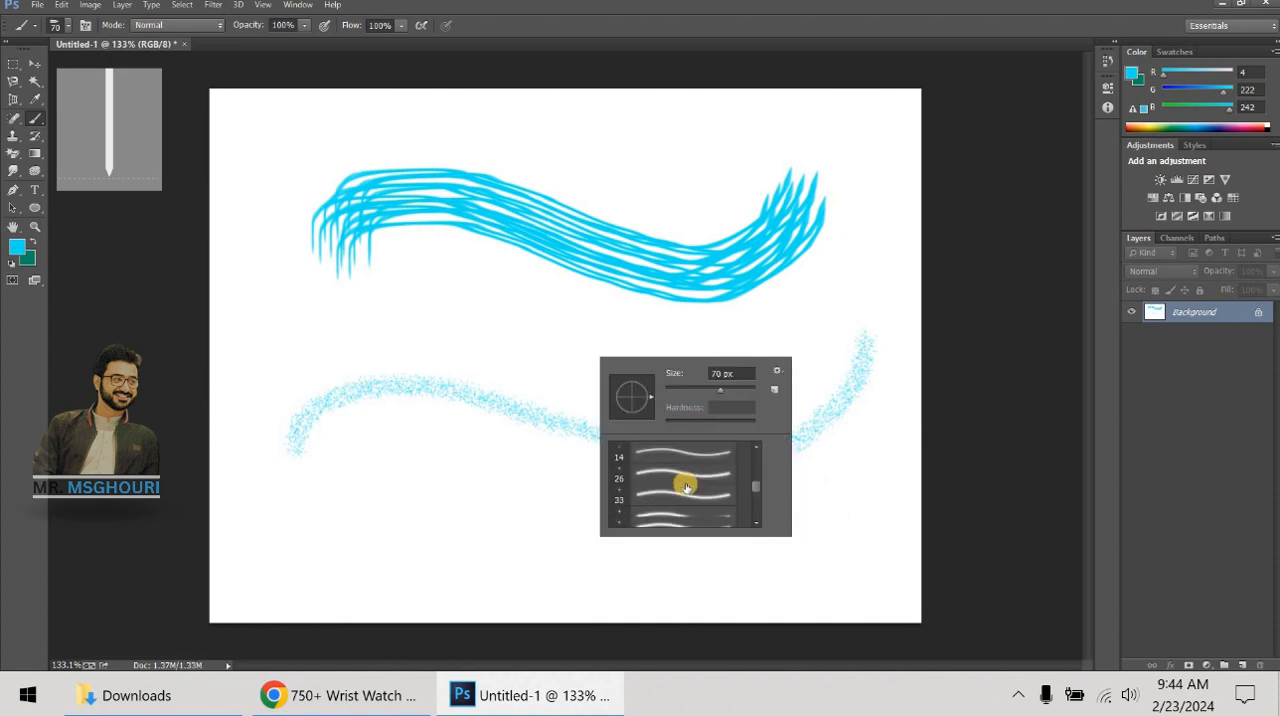
pyautogui.scroll(6, 686, 488)
pyautogui.click(684, 485)
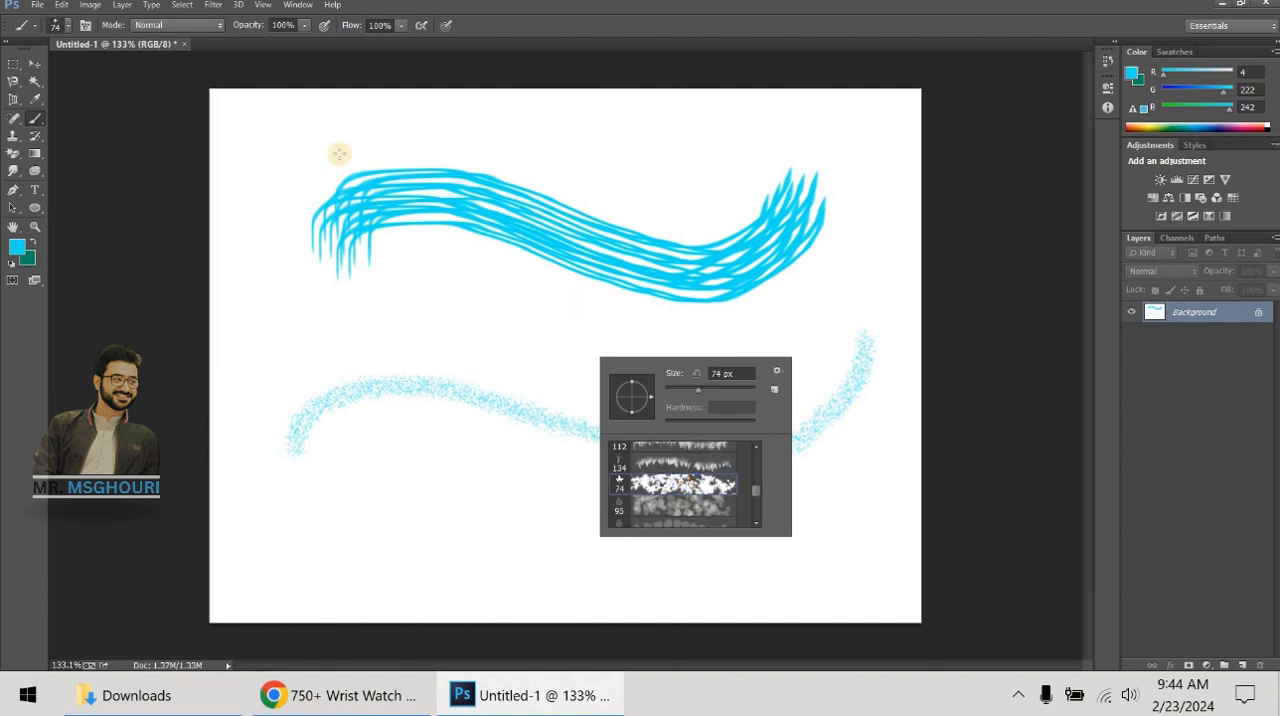
pyautogui.moveTo(263, 380)
pyautogui.mouseDown()
pyautogui.moveTo(486, 334)
pyautogui.moveTo(540, 430)
pyautogui.mouseUp()
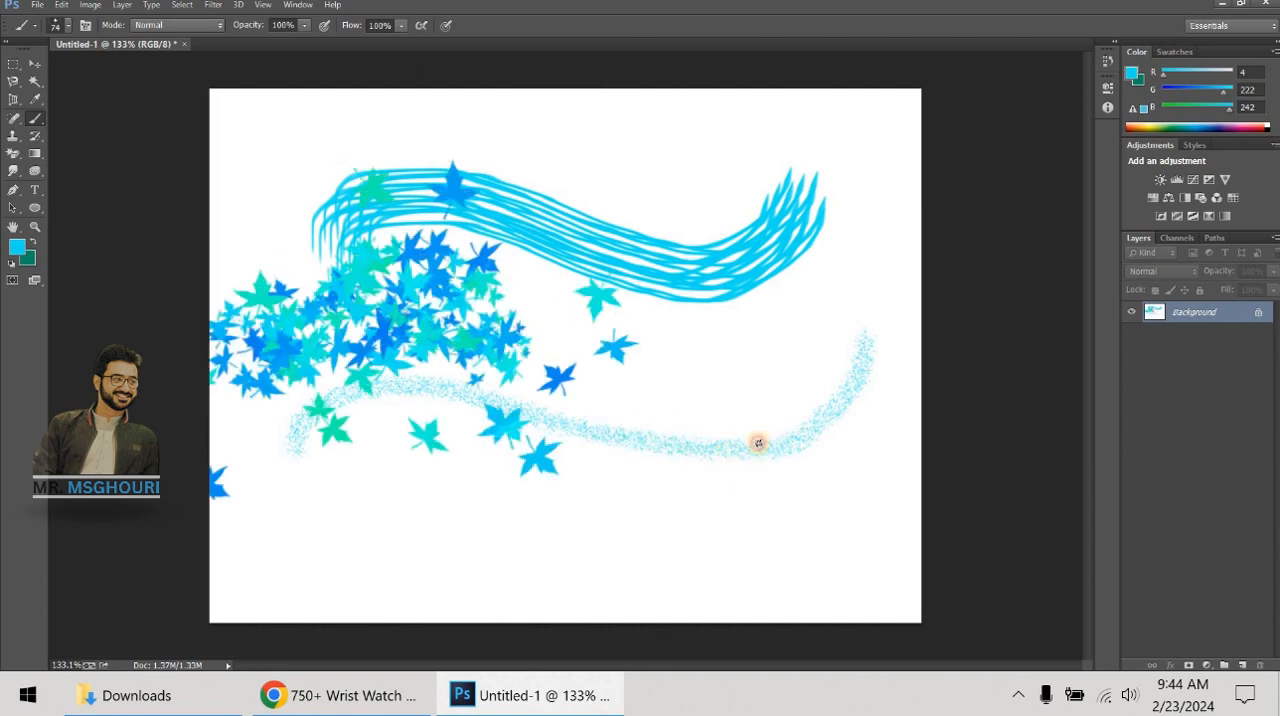
pyautogui.moveTo(758, 443)
pyautogui.mouseDown()
pyautogui.moveTo(395, 589)
pyautogui.moveTo(342, 545)
pyautogui.mouseUp()
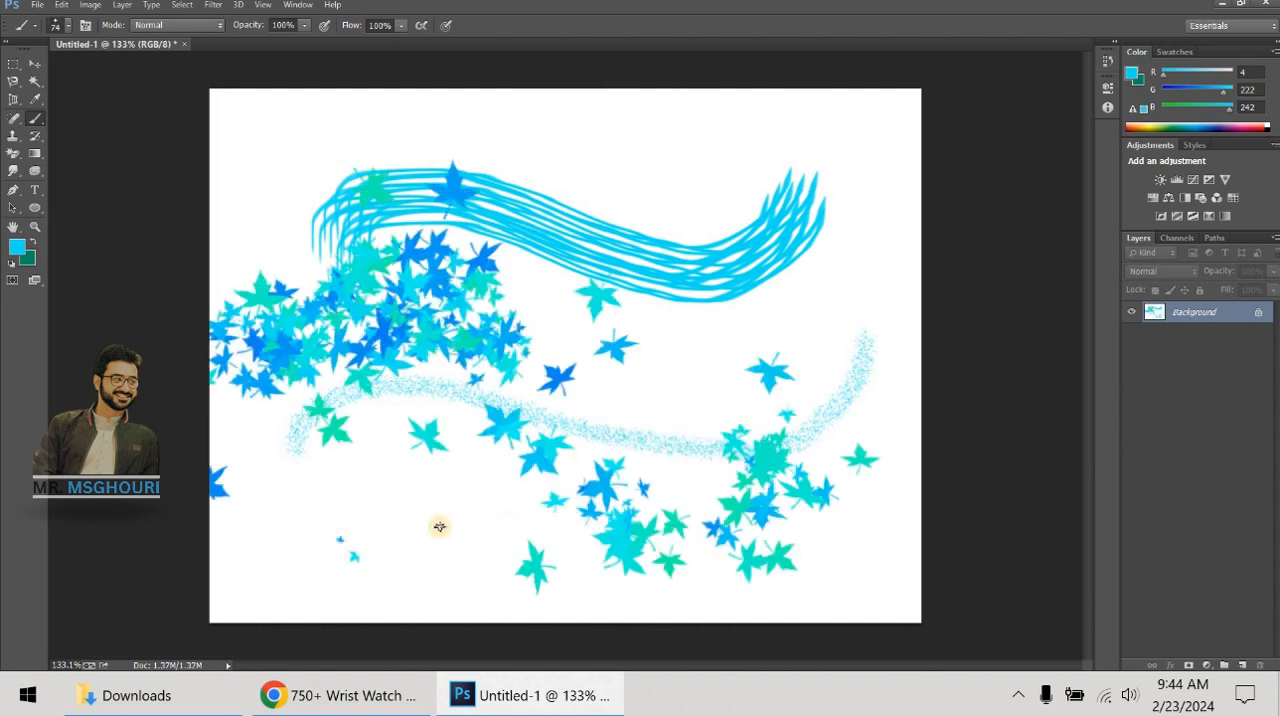
# - Step back through the history to remove all leaf, speckled and bristle strokes until the canvas is blank
pyautogui.press('Num_Lock')
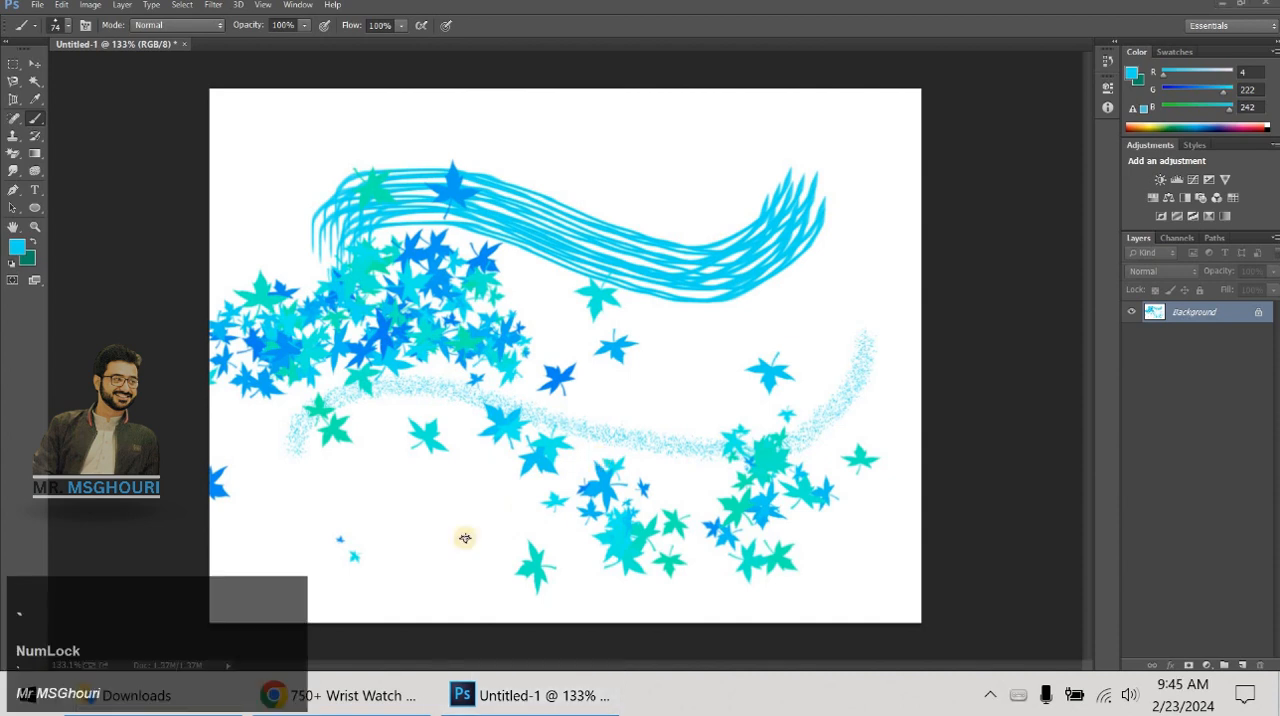
pyautogui.hotkey('ctrl', 'alt', 'z')
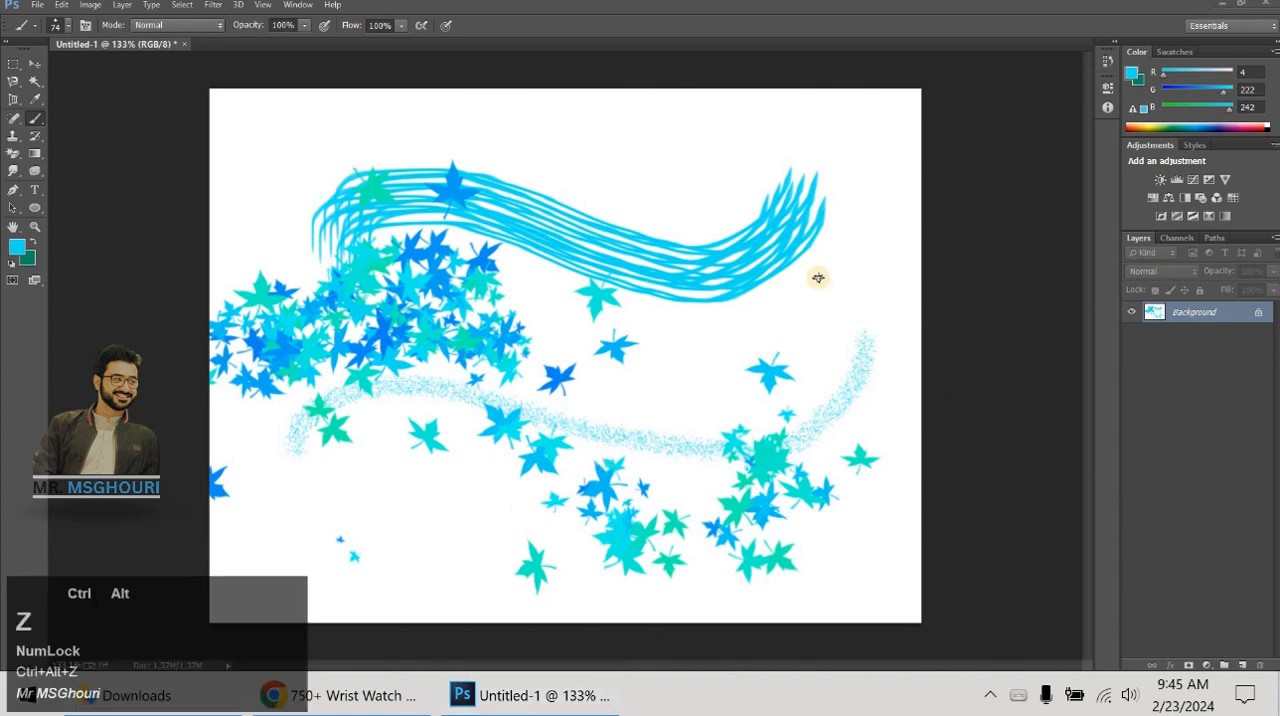
pyautogui.click(745, 278)
pyautogui.hotkey('ctrl', 'alt', 'z')
pyautogui.hotkey('ctrl', 'alt', 'z')
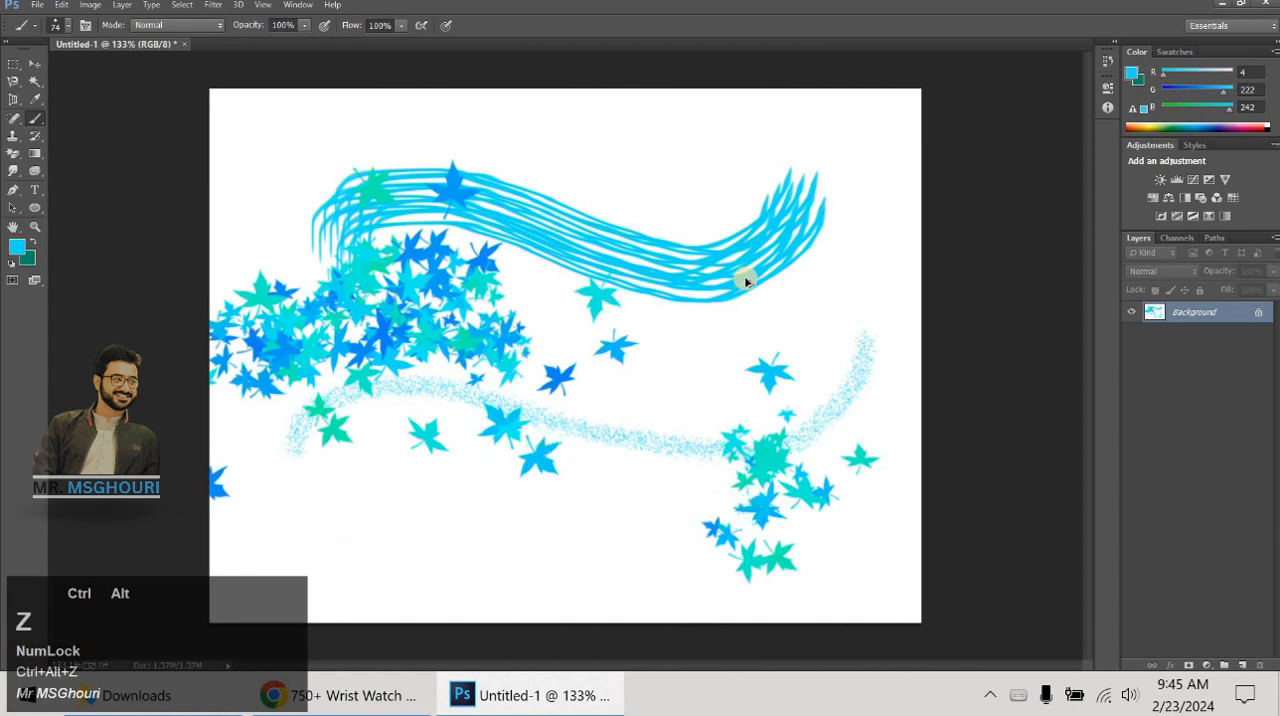
pyautogui.hotkey('ctrl', 'alt', 'z')
pyautogui.hotkey('ctrl', 'alt', 'z')
pyautogui.hotkey('ctrl', 'alt', 'z')
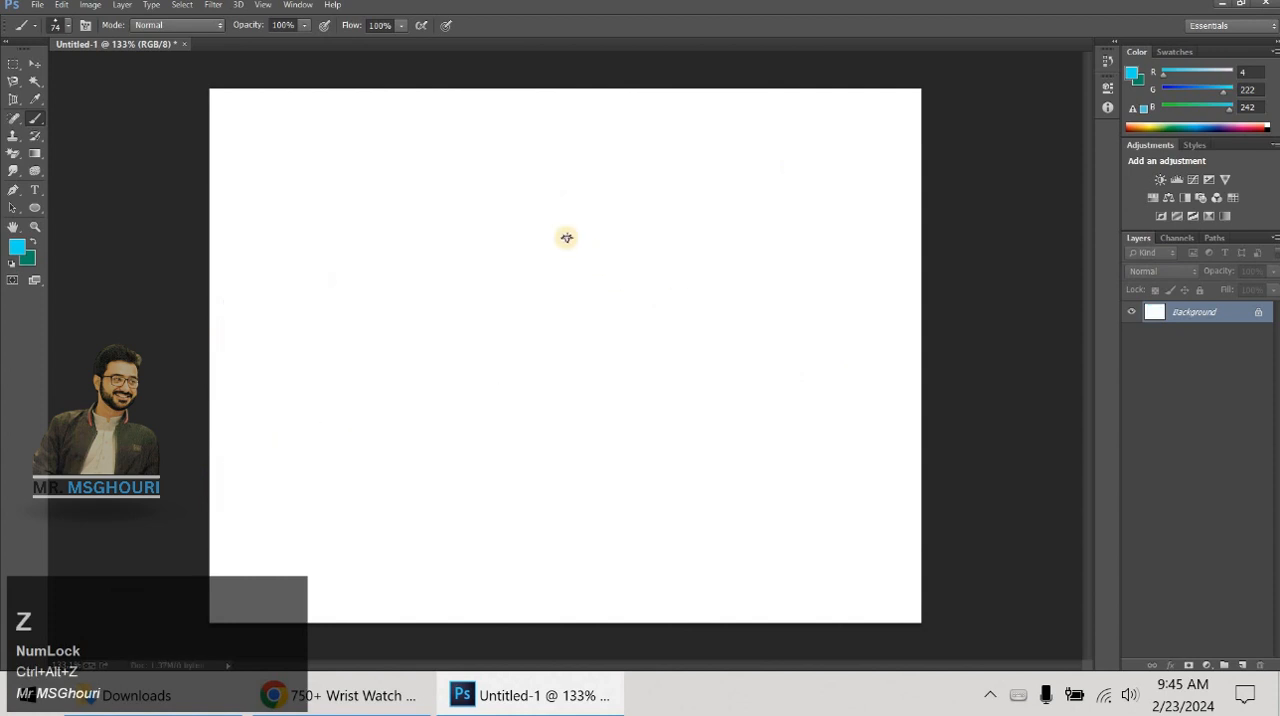
# - Switch to the hard round brush preset, set its size to 181 px and lower its hardness
pyautogui.rightClick(414, 231)
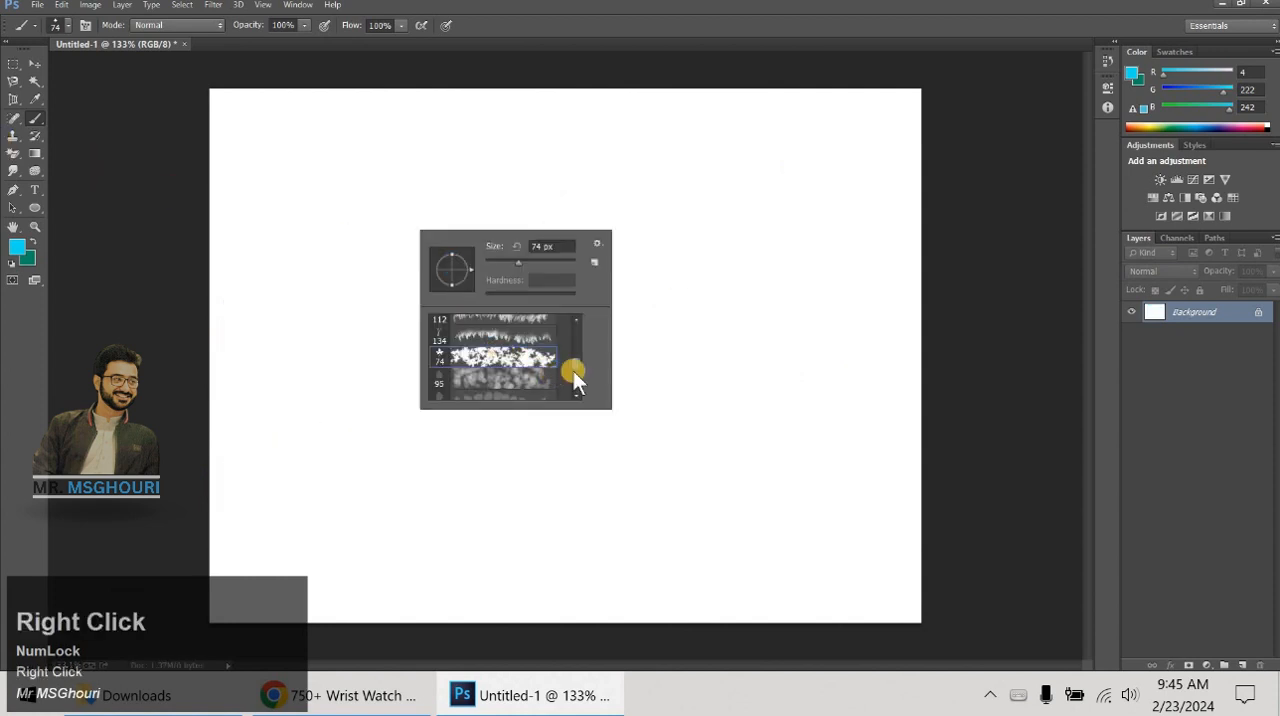
pyautogui.click(573, 333)
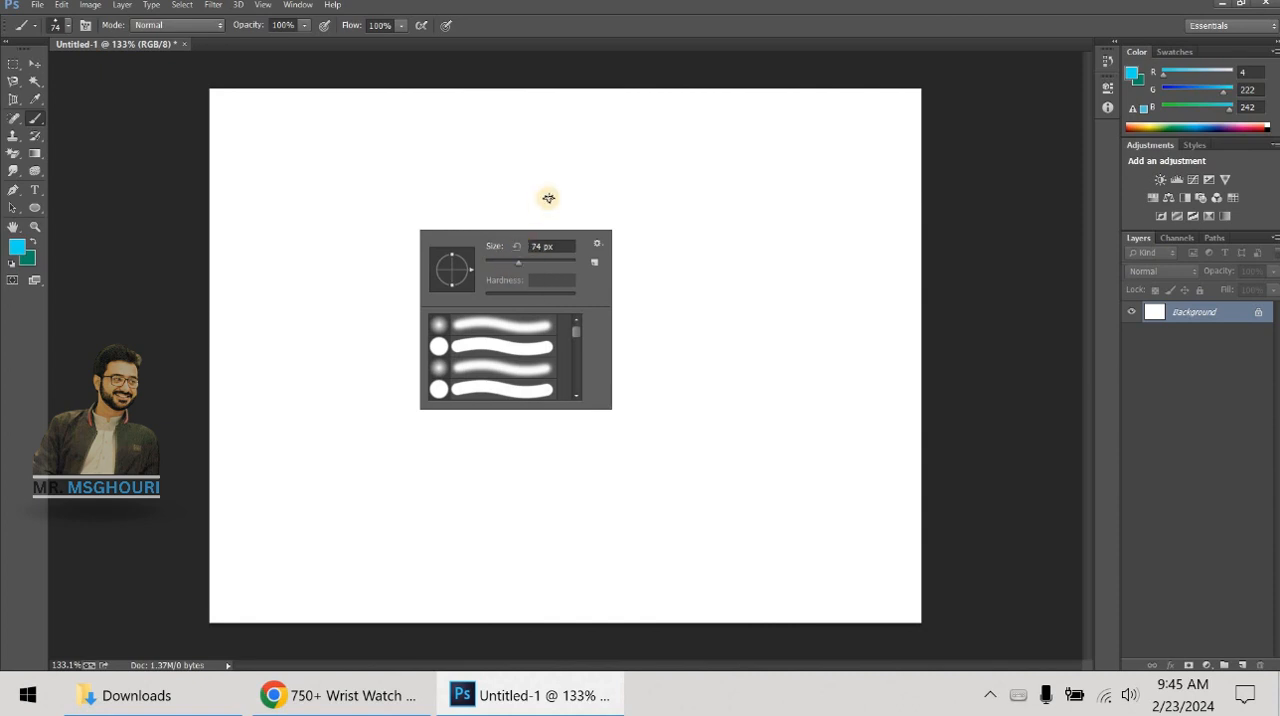
pyautogui.click(506, 347)
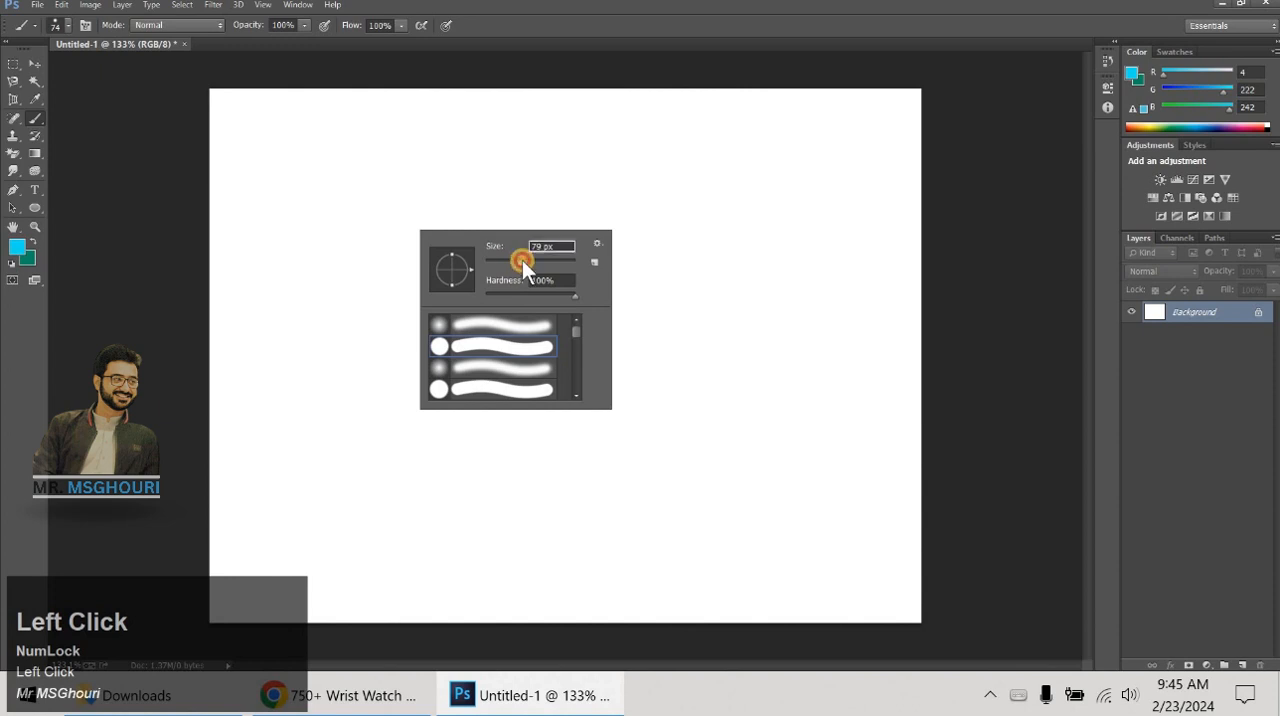
pyautogui.moveTo(522, 261); pyautogui.dragTo(543, 264)
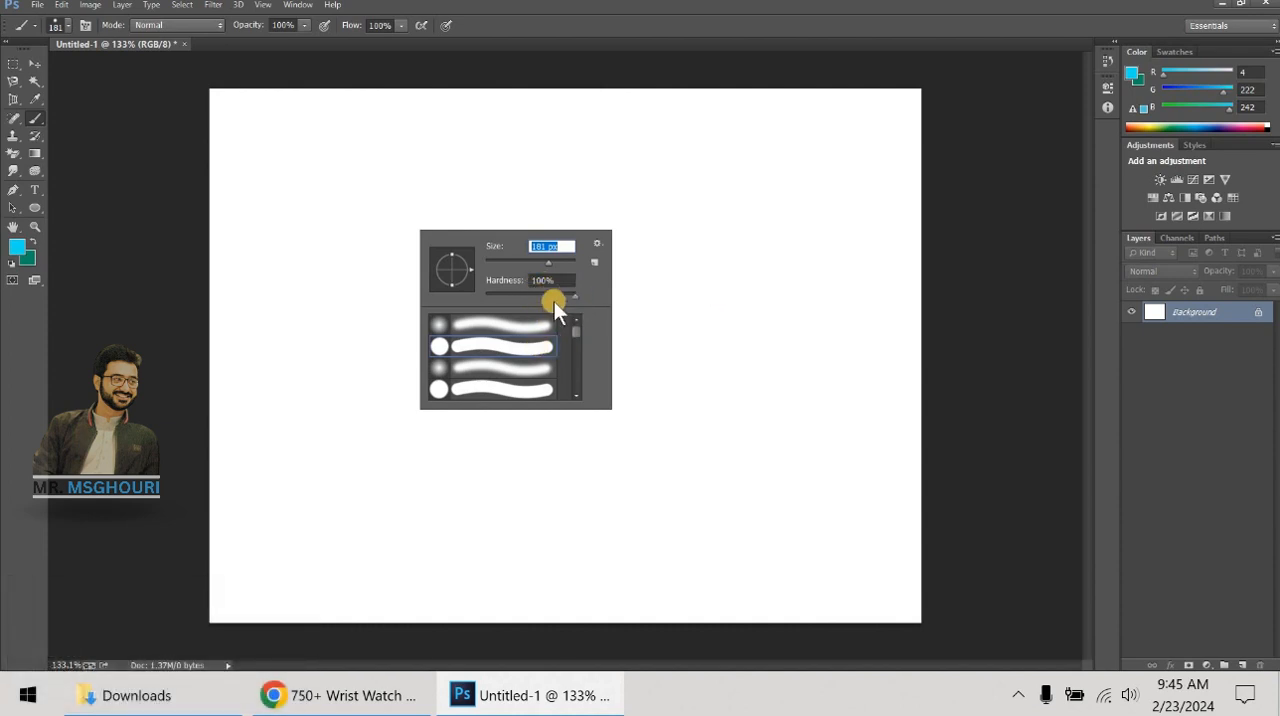
pyautogui.moveTo(576, 295); pyautogui.dragTo(552, 295)
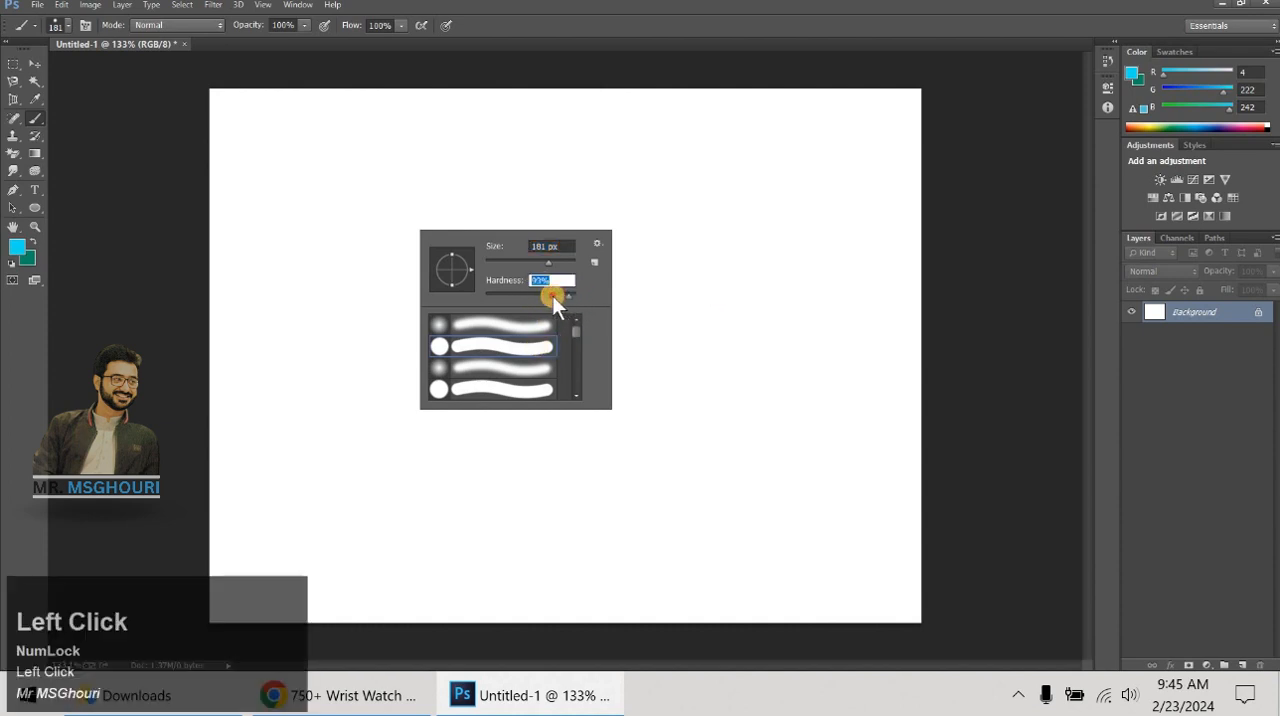
# - Stamp a trial cyan dab on the canvas's right half, undo it, and stamp one slightly above the canvas center
pyautogui.click(763, 295)
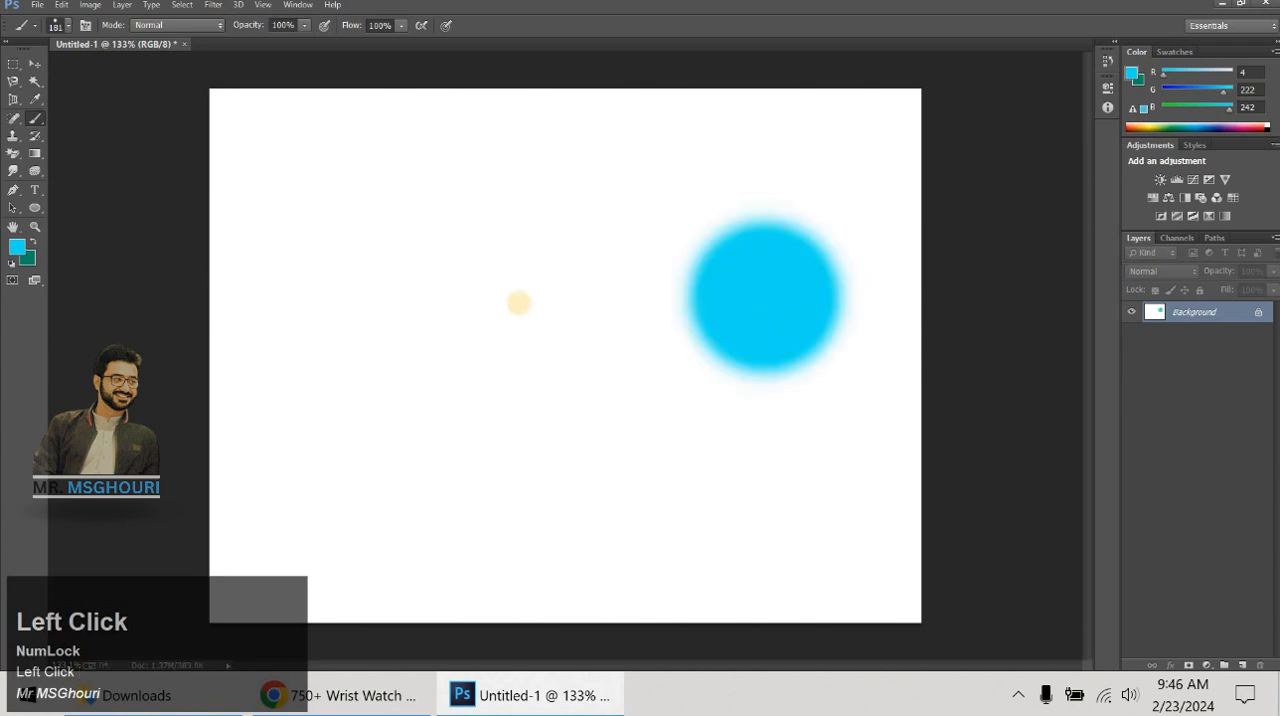
pyautogui.hotkey('ctrl', 'alt', 'z')
pyautogui.click(543, 282)
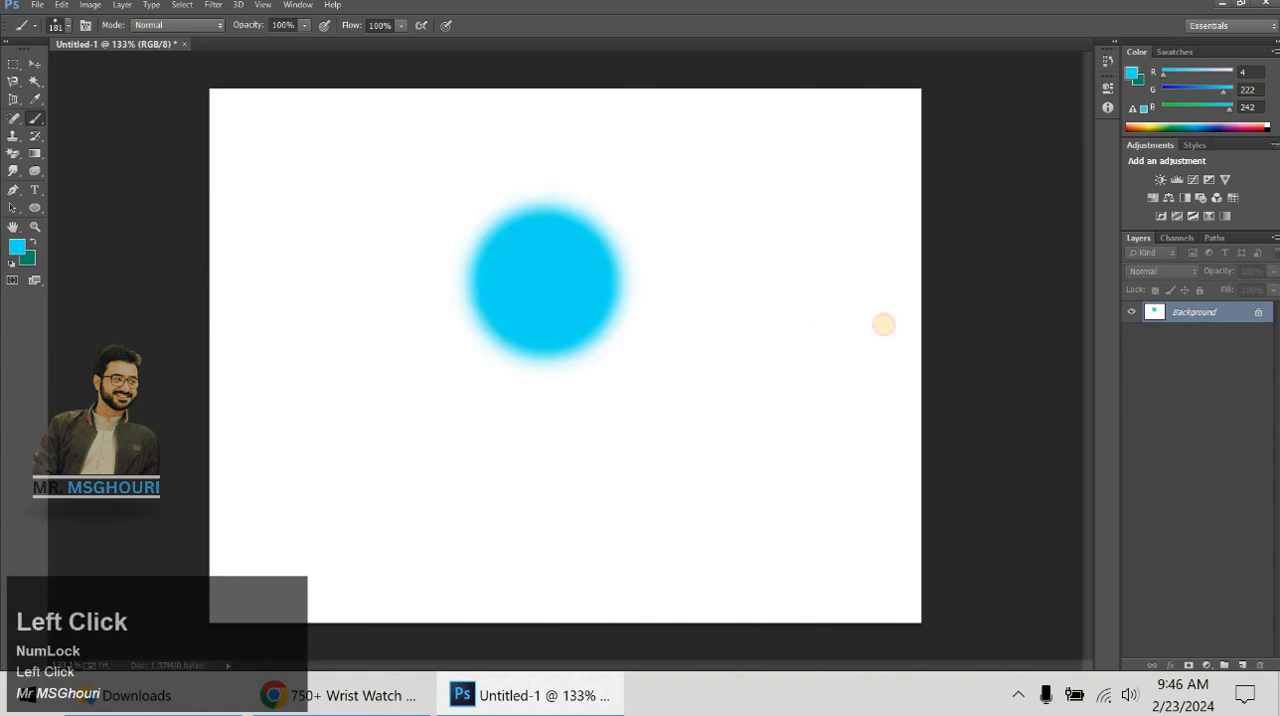
# - Replace the soft dab with a cyan dab at 100% brush hardness left of the canvas center
pyautogui.hotkey('ctrl', 'z')
pyautogui.rightClick(571, 268)
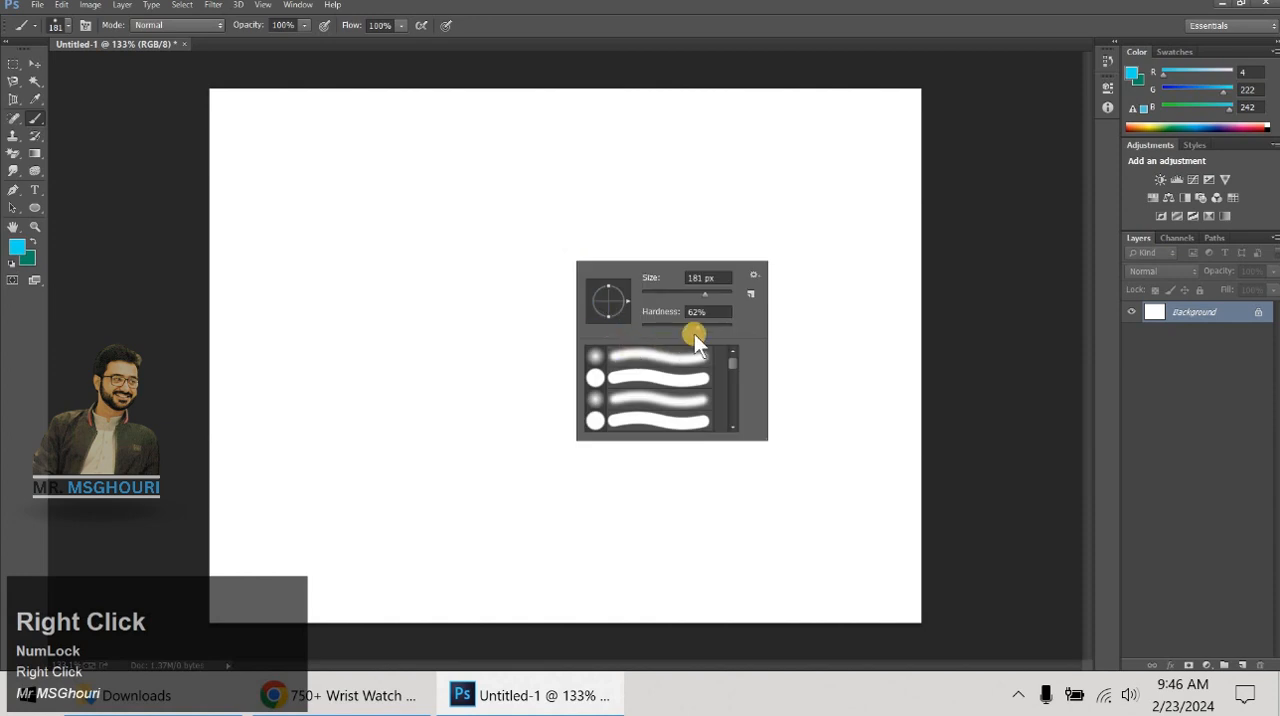
pyautogui.moveTo(698, 327); pyautogui.dragTo(781, 319)
pyautogui.click(484, 318)
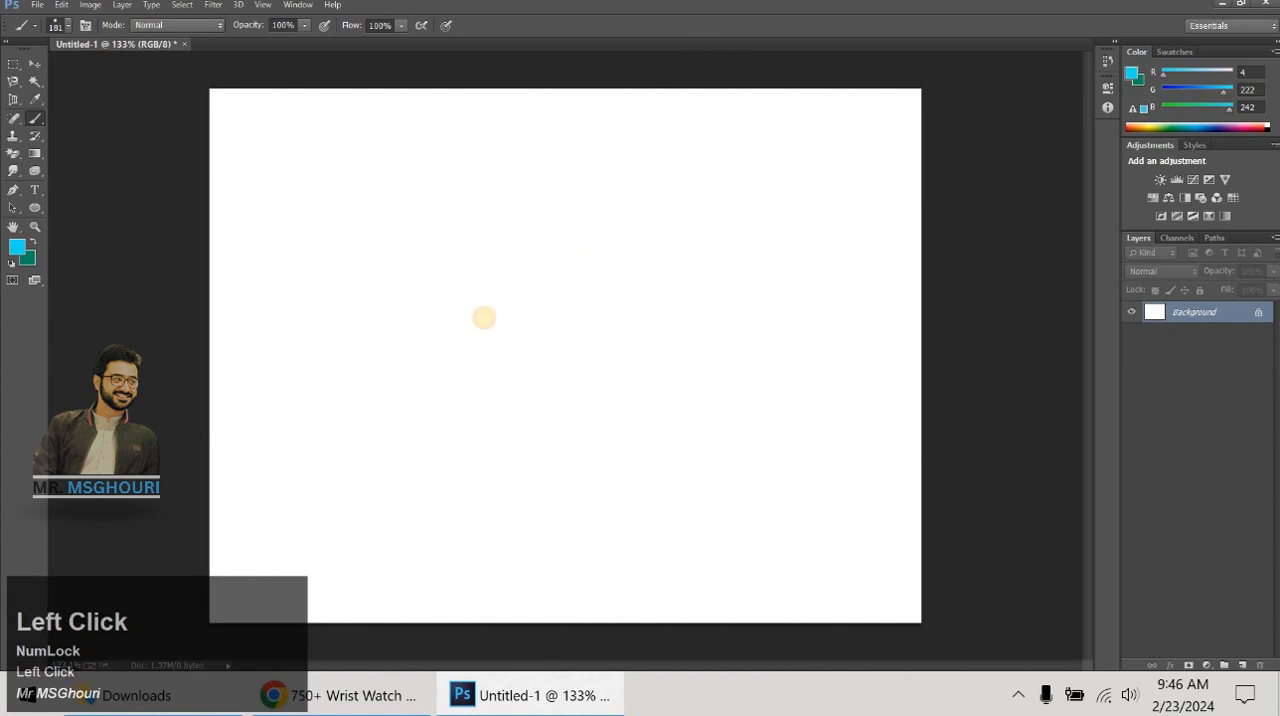
# - Lower the brush hardness and stamp a soft-edged cyan dab near the canvas's top edge
pyautogui.rightClick(703, 268)
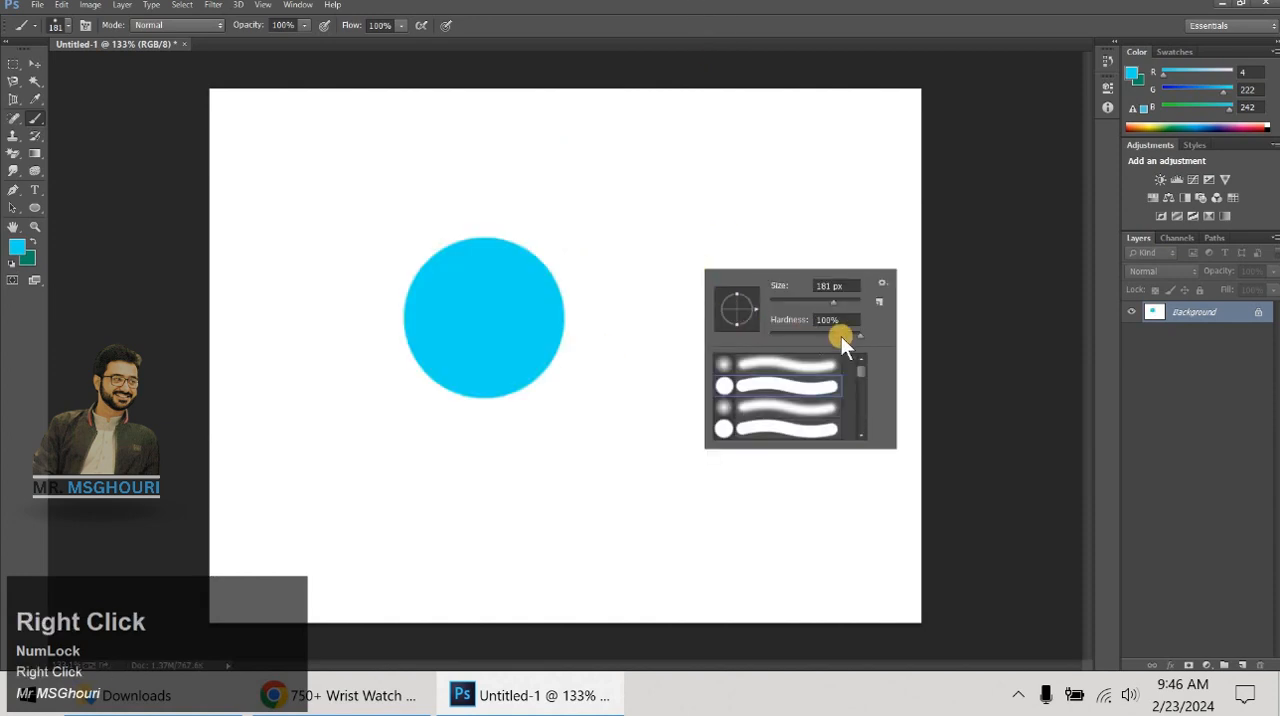
pyautogui.moveTo(863, 335); pyautogui.dragTo(823, 329)
pyautogui.click(650, 167)
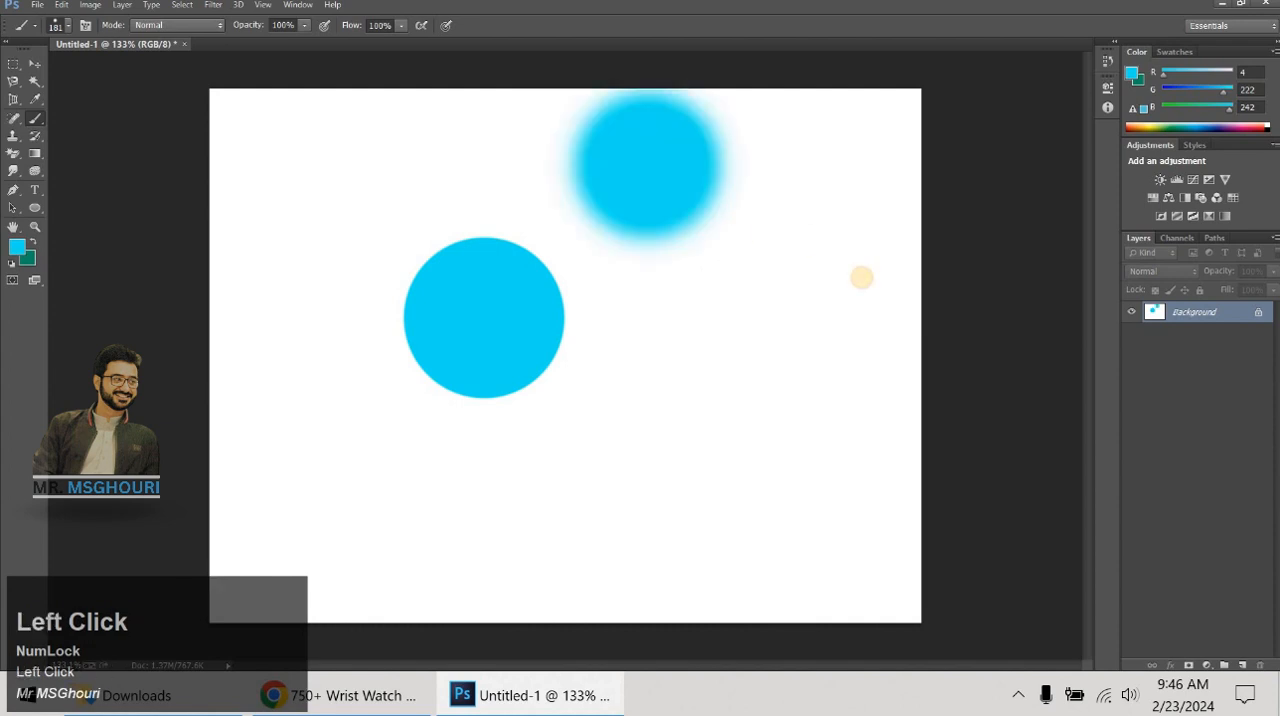
# - Undo both cyan dabs and toggle the precise crosshair cursor on and off
pyautogui.hotkey('ctrl', 'alt', 'z')
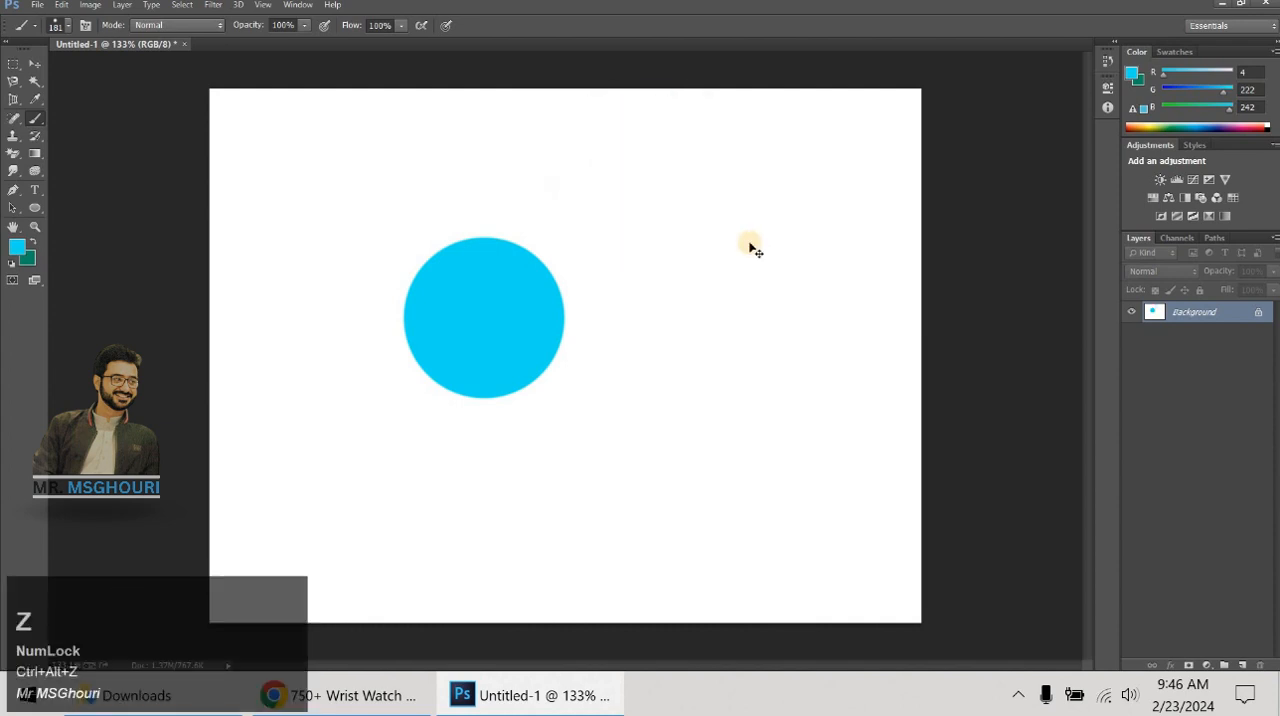
pyautogui.hotkey('ctrl', 'alt', 'z')
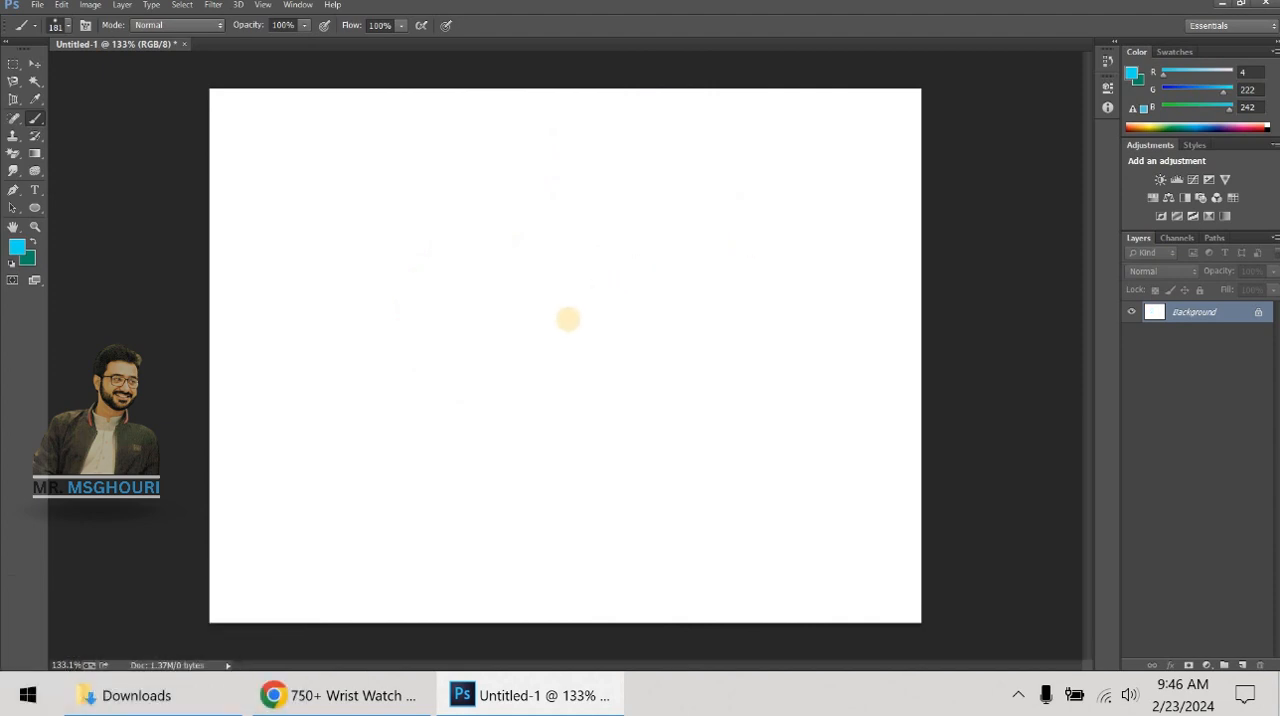
pyautogui.press('capslock')
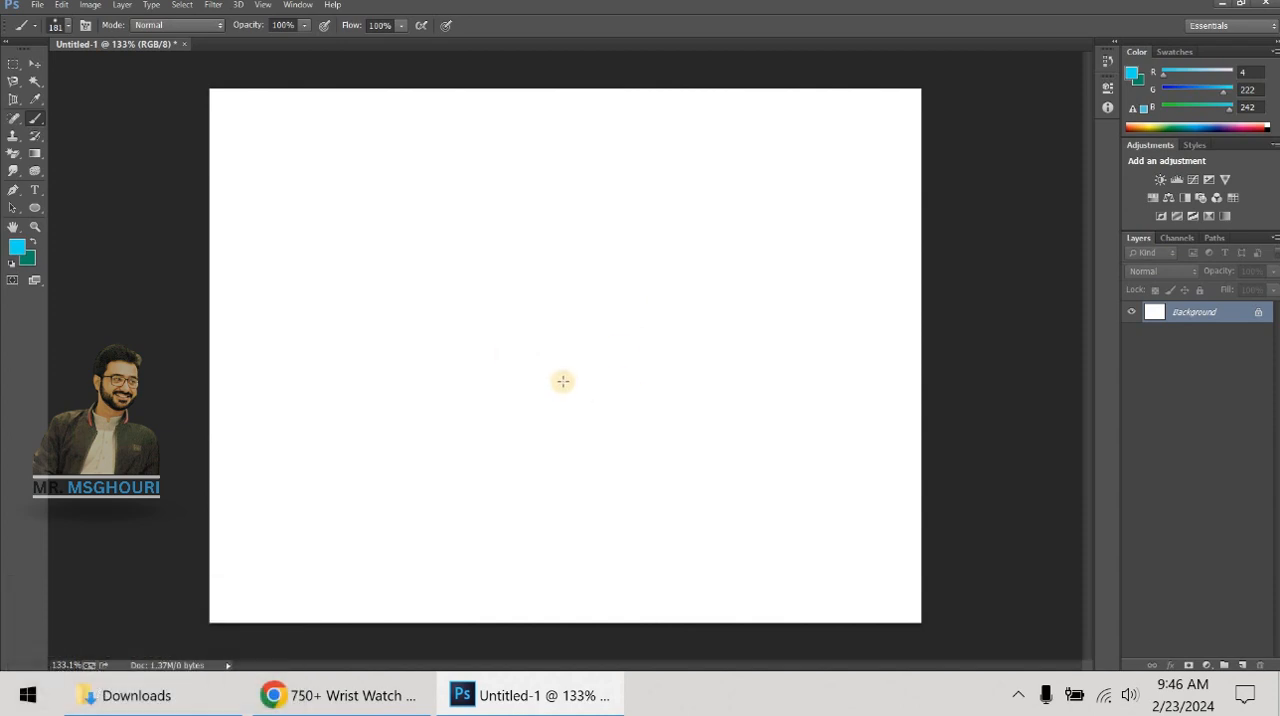
pyautogui.press('capslock')
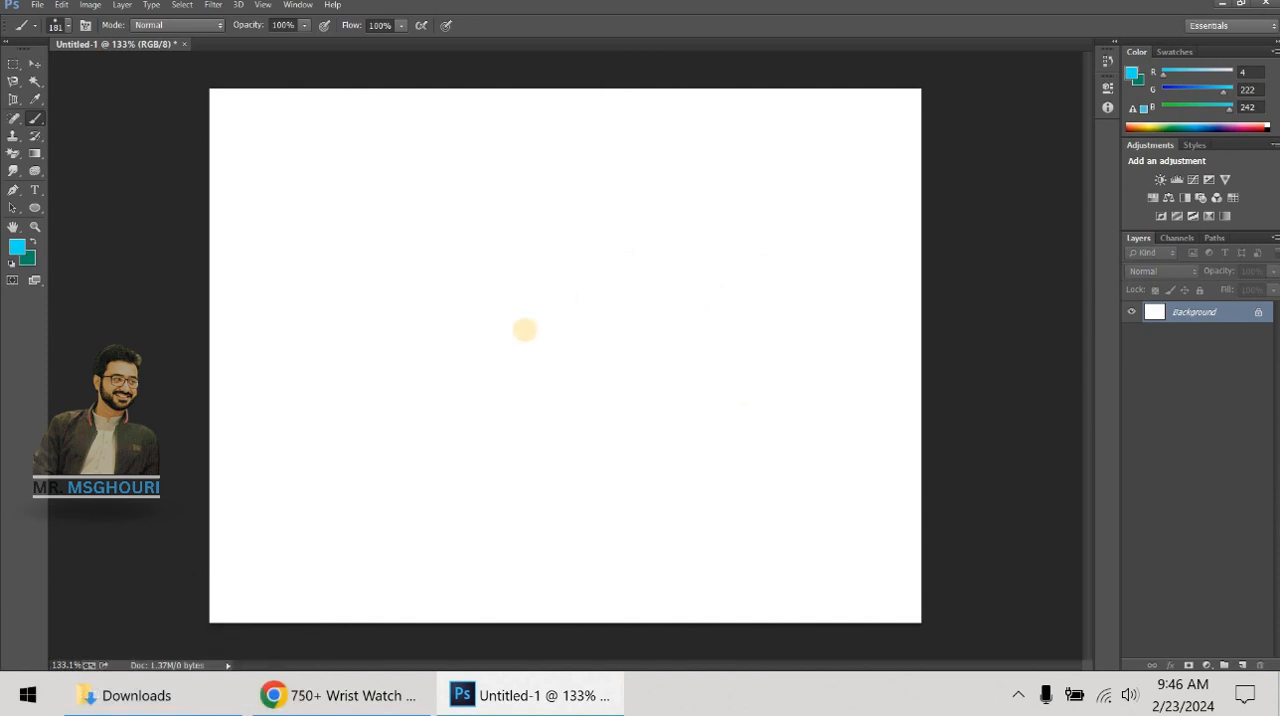
# - Reduce the brush size in increments to 125 px
pyautogui.press('[')
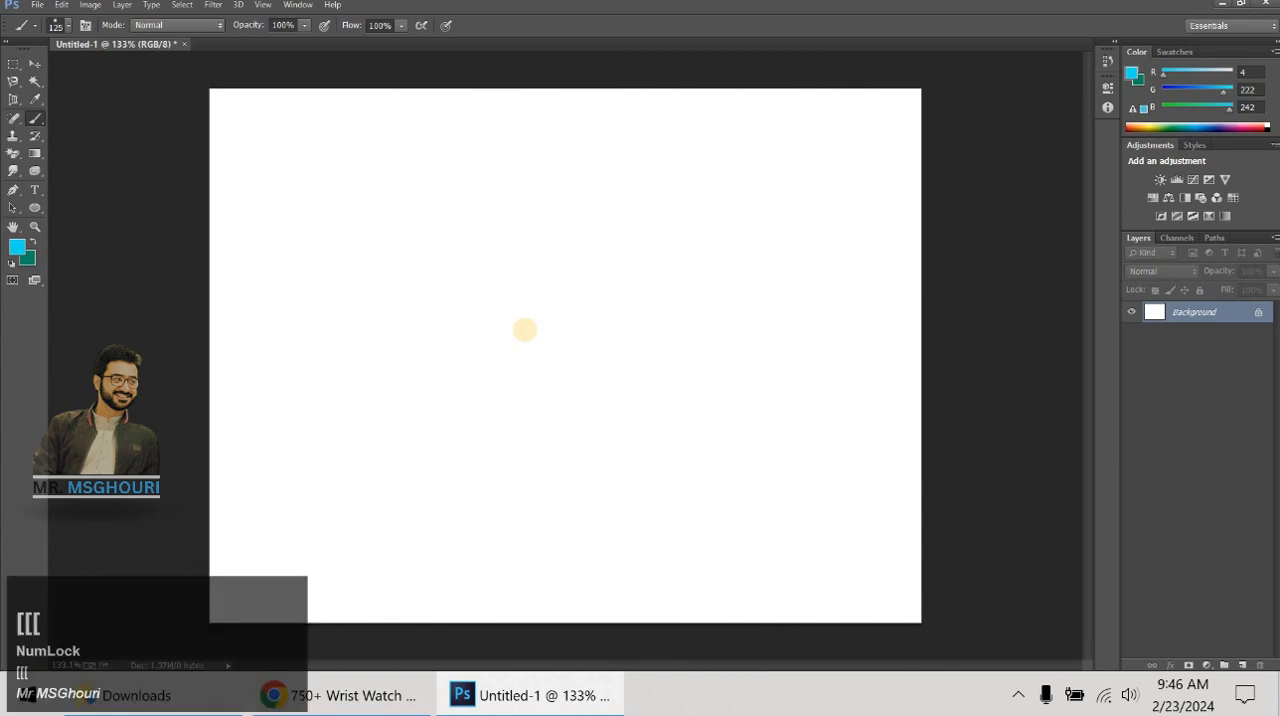
pyautogui.press('[')
pyautogui.press('[')
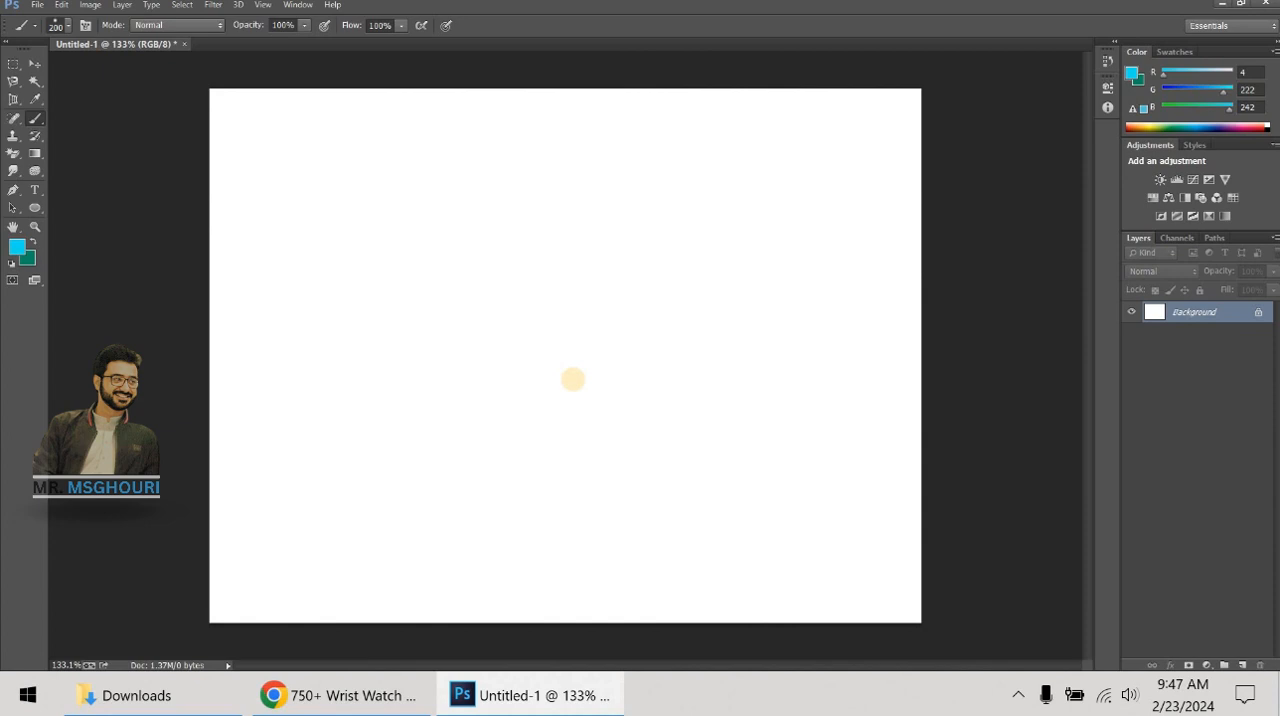
# - Adjust the brush interactively over the canvas, enlarging it to 386 px at 100% hardness before settling on 237 px at 52%
pyautogui.press('alt')
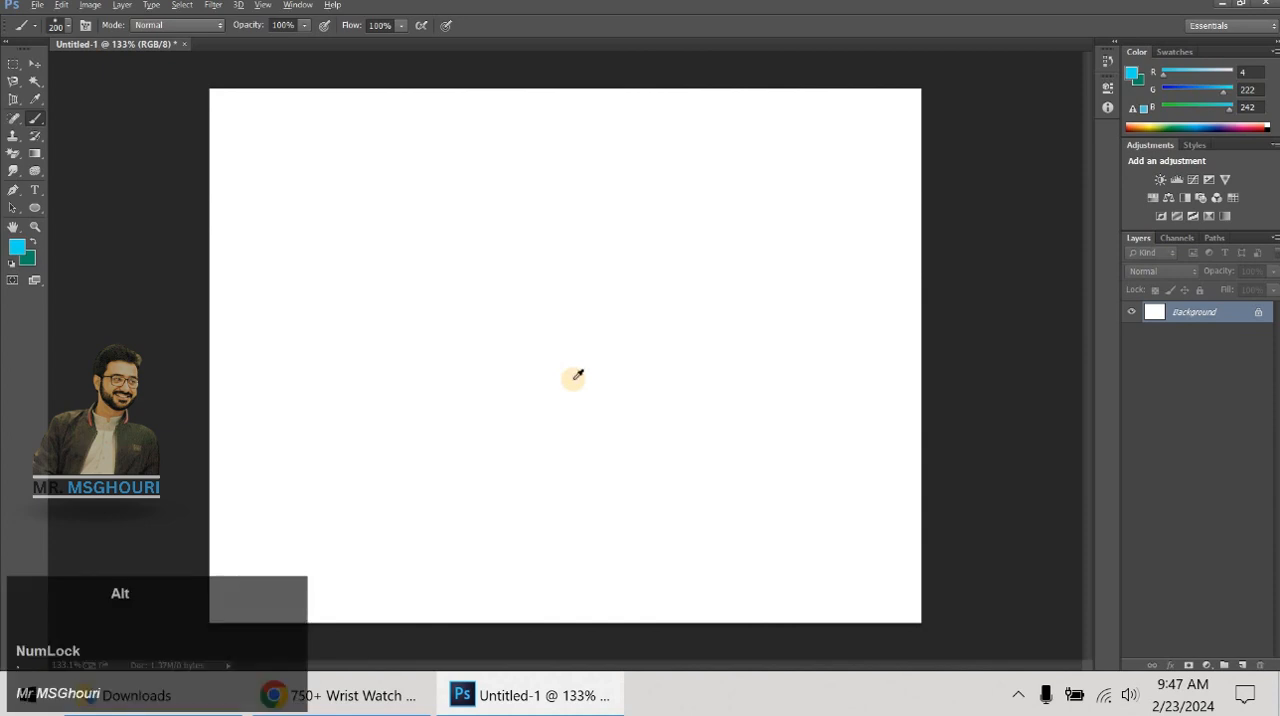
pyautogui.keyDown('alt'); pyautogui.rightClick(574, 378); pyautogui.keyUp('alt')
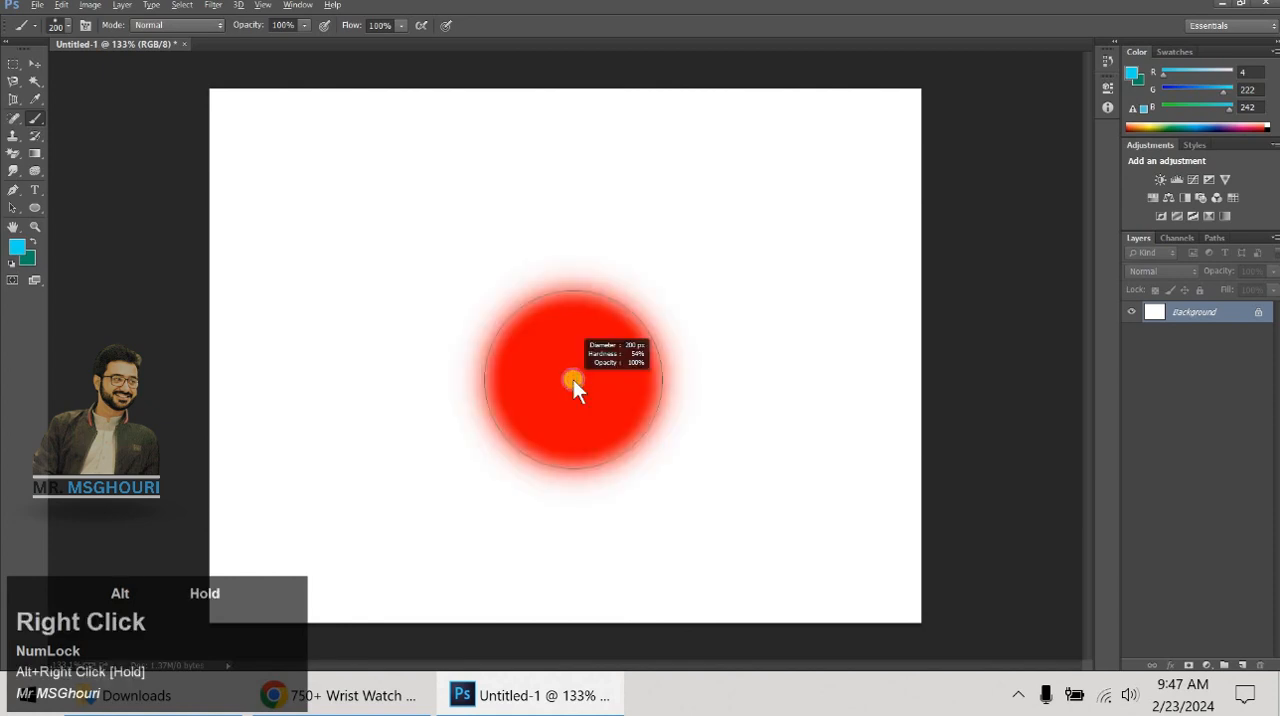
pyautogui.moveTo(575, 381)
pyautogui.mouseDown()
pyautogui.moveTo(493, 404)
pyautogui.moveTo(691, 411)
pyautogui.moveTo(649, 409)
pyautogui.moveTo(640, 149)
pyautogui.moveTo(668, 463)
pyautogui.mouseUp()
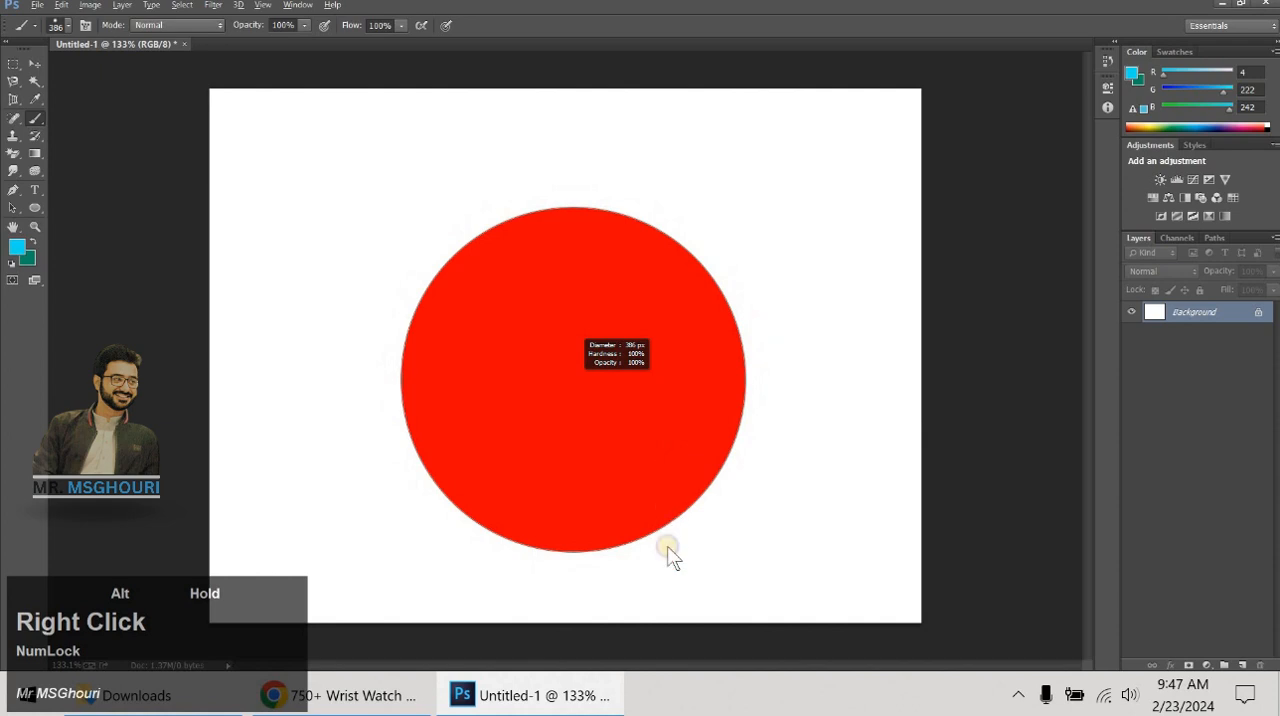
pyautogui.moveTo(668, 555)
pyautogui.mouseDown()
pyautogui.moveTo(665, 580)
pyautogui.moveTo(647, 430)
pyautogui.moveTo(670, 192)
pyautogui.moveTo(680, 318)
pyautogui.moveTo(674, 223)
pyautogui.moveTo(689, 297)
pyautogui.moveTo(557, 314)
pyautogui.moveTo(612, 320)
pyautogui.moveTo(632, 317)
pyautogui.moveTo(526, 320)
pyautogui.moveTo(637, 320)
pyautogui.moveTo(654, 222)
pyautogui.moveTo(657, 420)
pyautogui.moveTo(647, 345)
pyautogui.moveTo(545, 352)
pyautogui.moveTo(608, 358)
pyautogui.mouseUp()
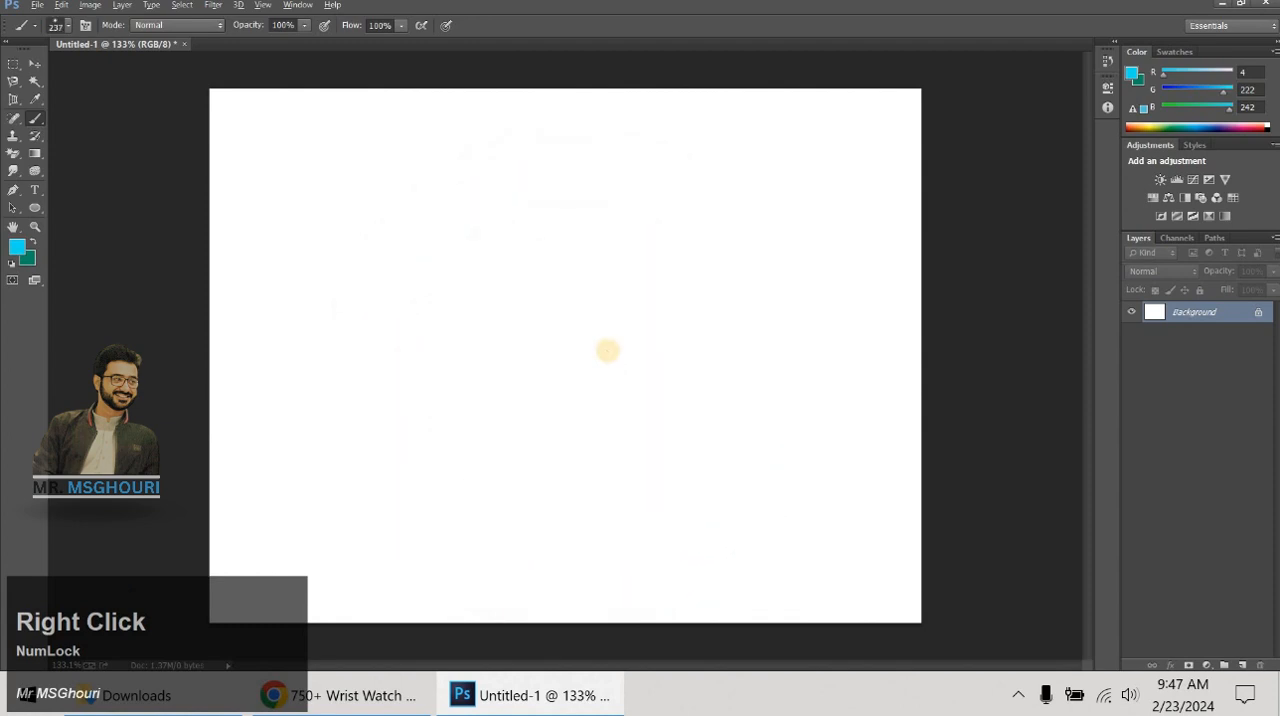
# - Rotate the brush tip to a diagonal angle in the brush settings and close them
pyautogui.rightClick(563, 384)
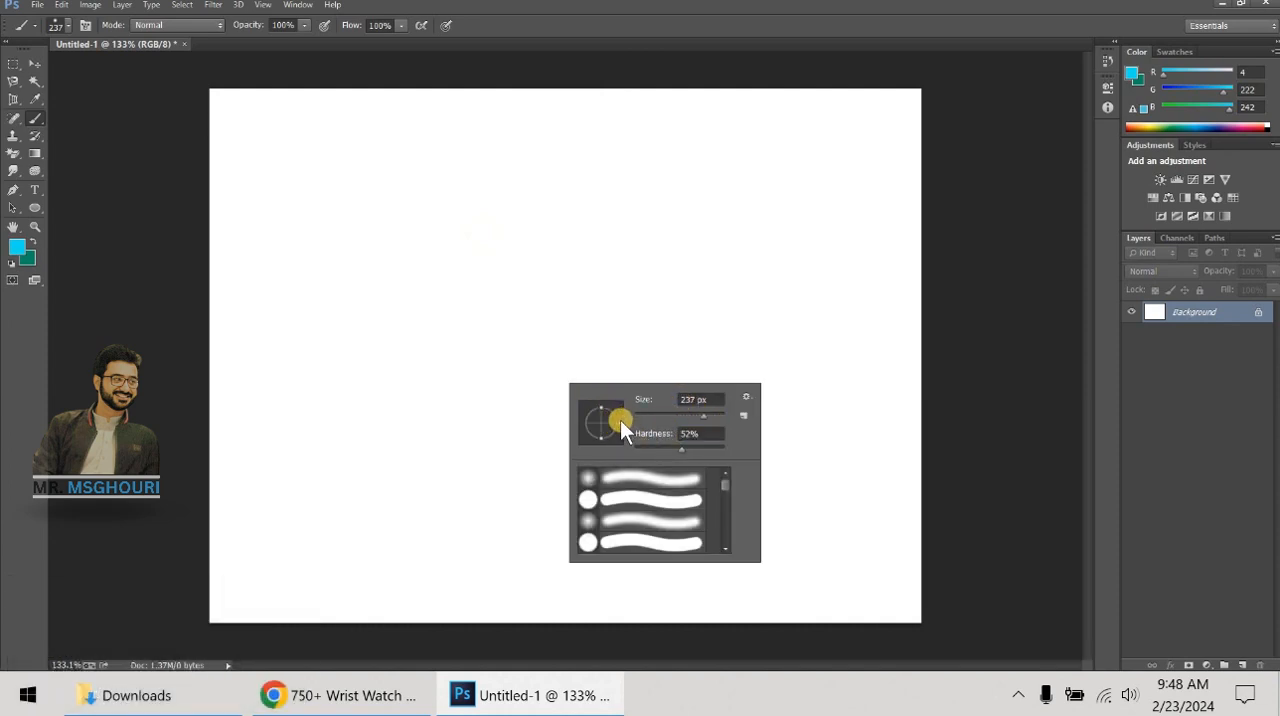
pyautogui.click(620, 420)
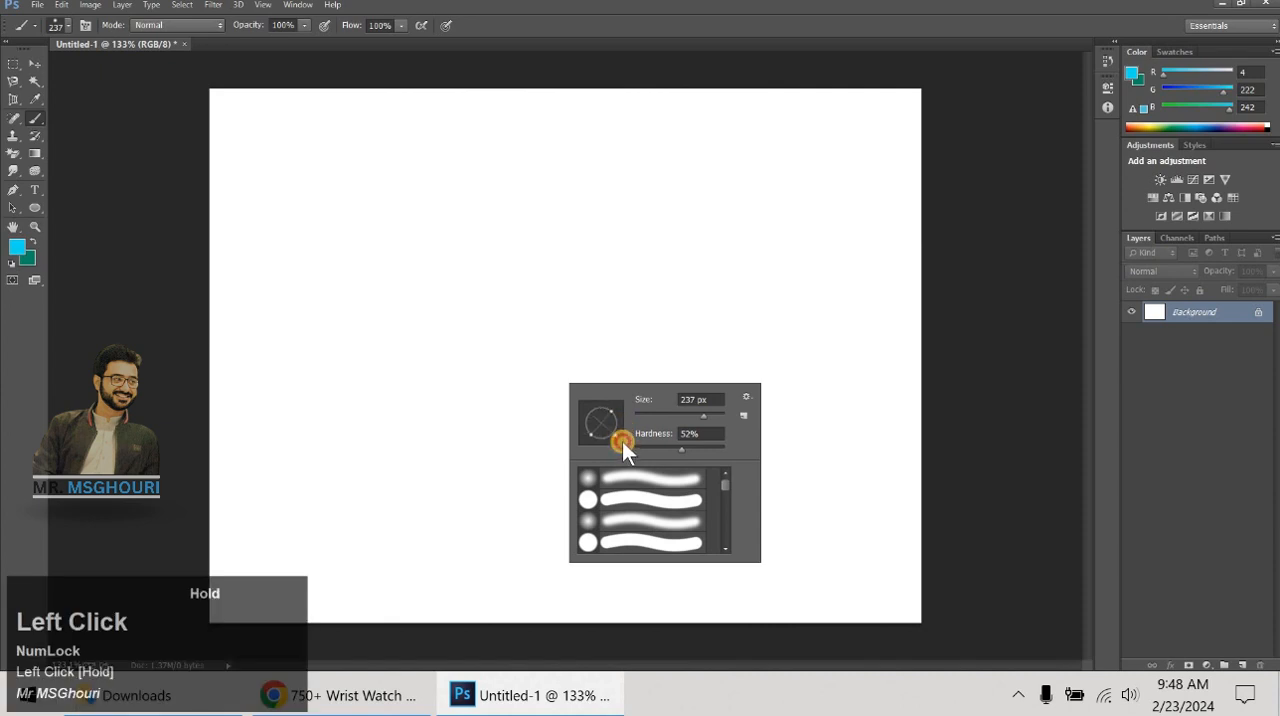
pyautogui.click(631, 12)
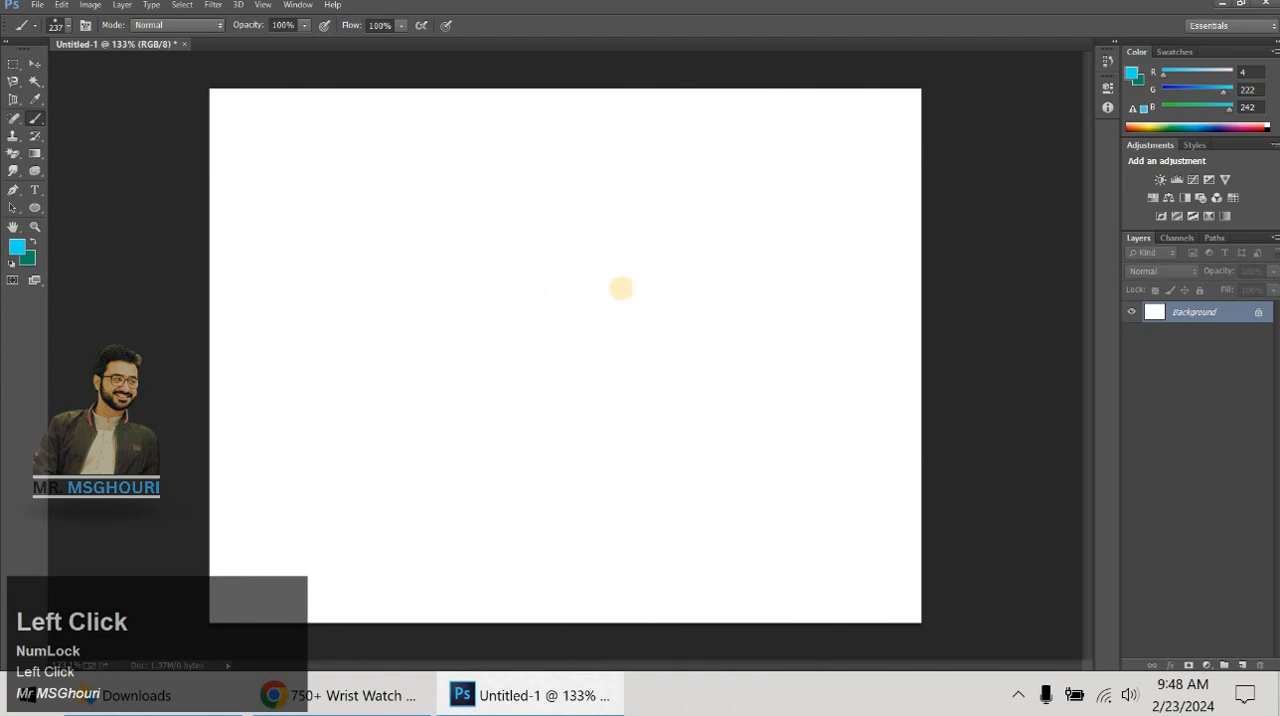
# - Reduce the brush size to 80 px
pyautogui.press('[')
pyautogui.press('[')
pyautogui.press('[')
pyautogui.press('[')
pyautogui.press('[')
pyautogui.press('[')
pyautogui.press('[')
# - Paint a diagonal cyan stroke, two horizontal strokes below it and a single dab above it on the canvas
pyautogui.moveTo(628, 250); pyautogui.dragTo(515, 330)
pyautogui.moveTo(618, 399); pyautogui.dragTo(845, 394)
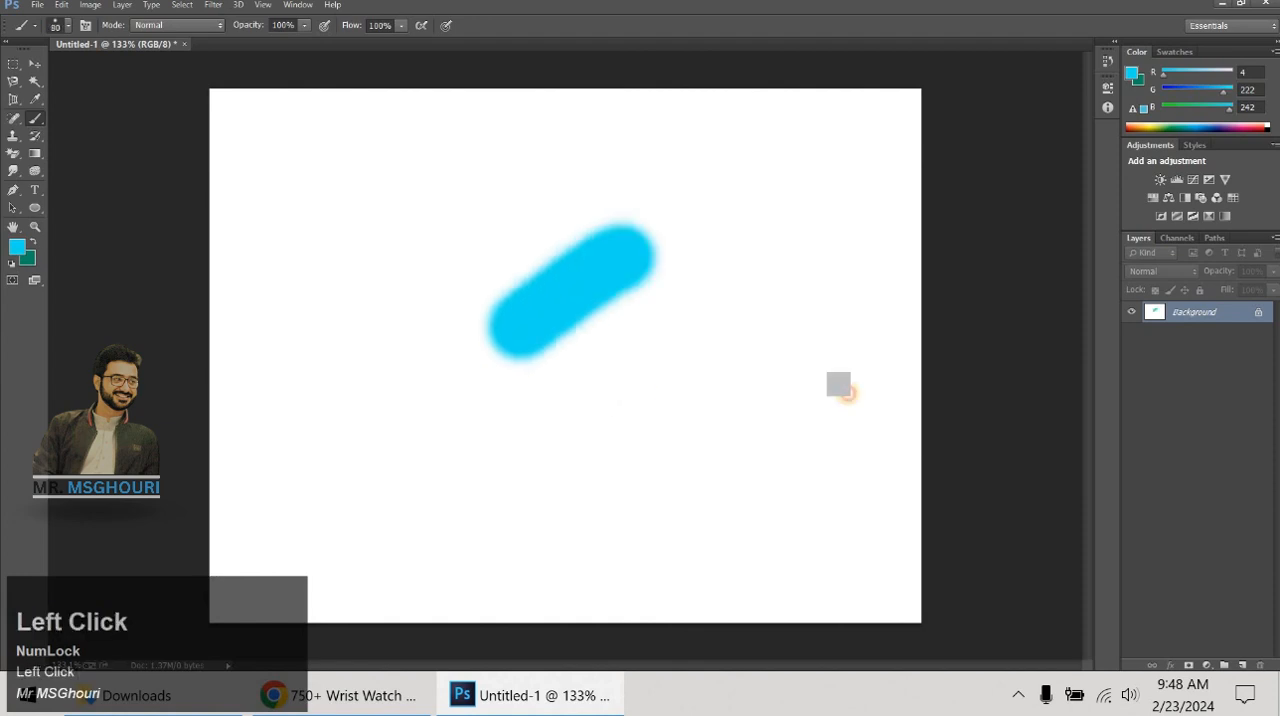
pyautogui.moveTo(745, 539); pyautogui.dragTo(502, 536)
pyautogui.click(490, 165)
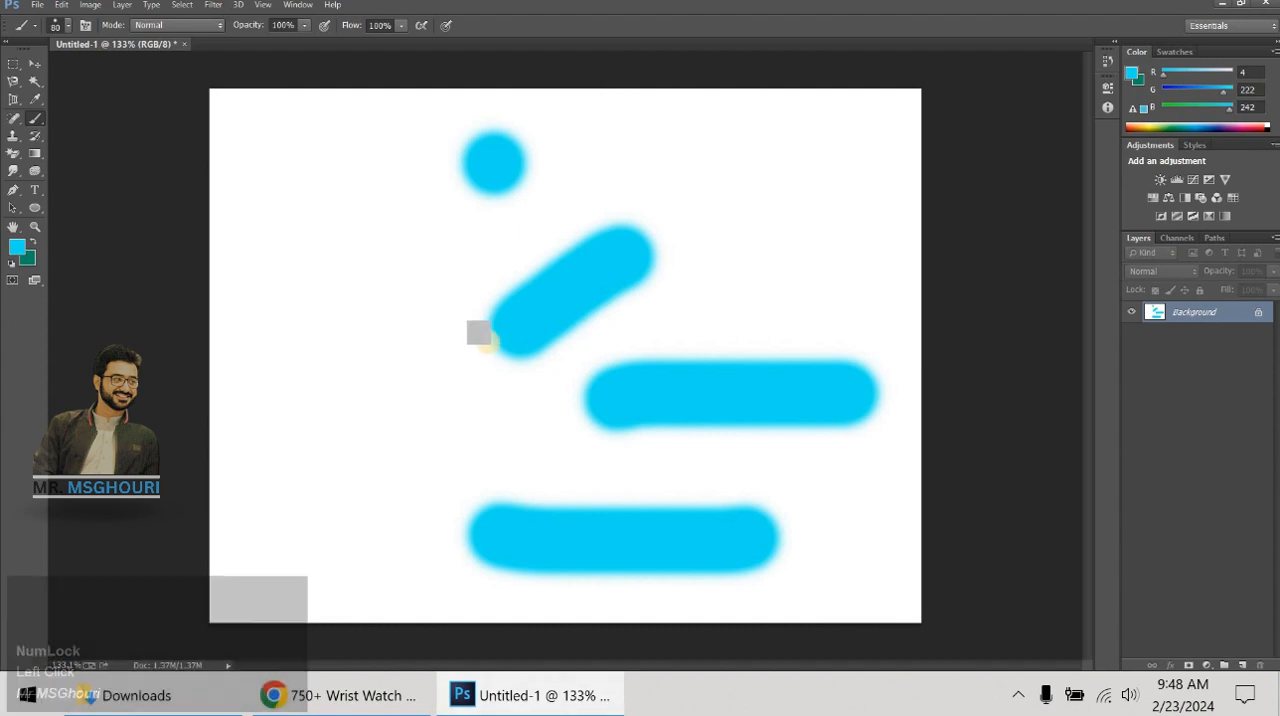
# - Reduce the brush tip's roundness to a thin slanted ellipse and close the brush settings, keeping the window maximized
pyautogui.press('ctrl')
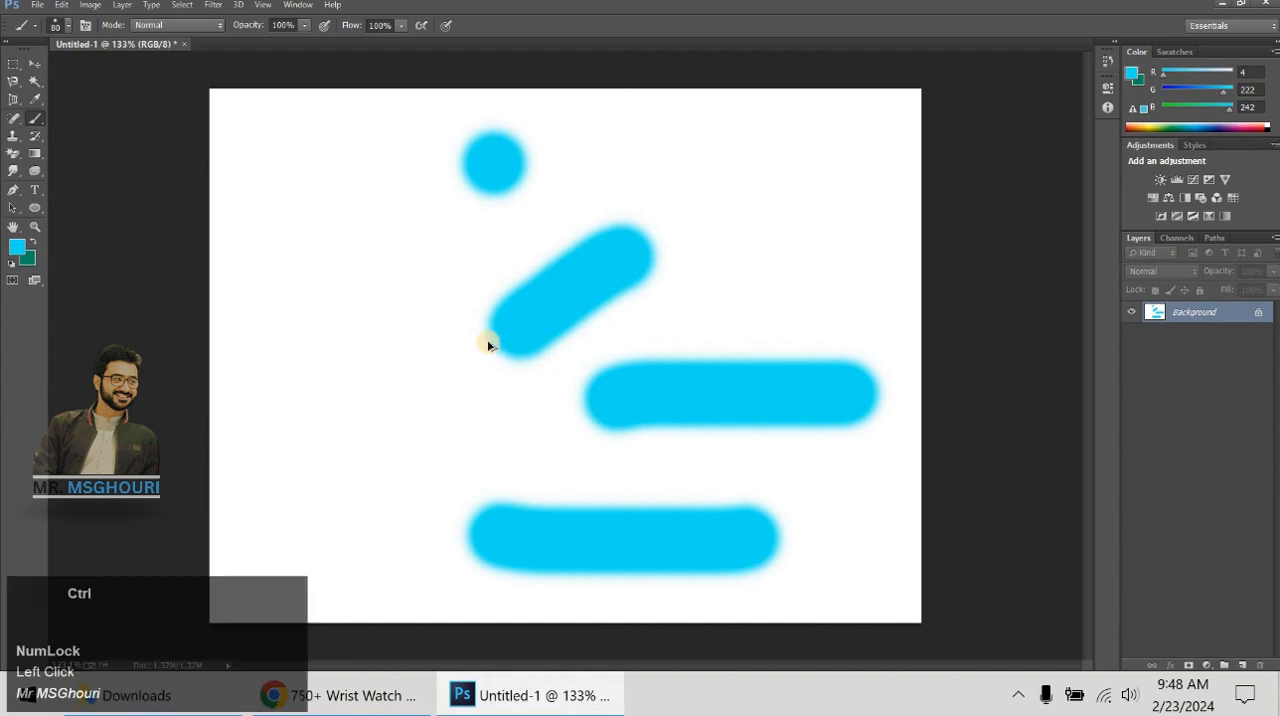
pyautogui.rightClick(443, 272)
pyautogui.moveTo(500, 334); pyautogui.dragTo(493, 321)
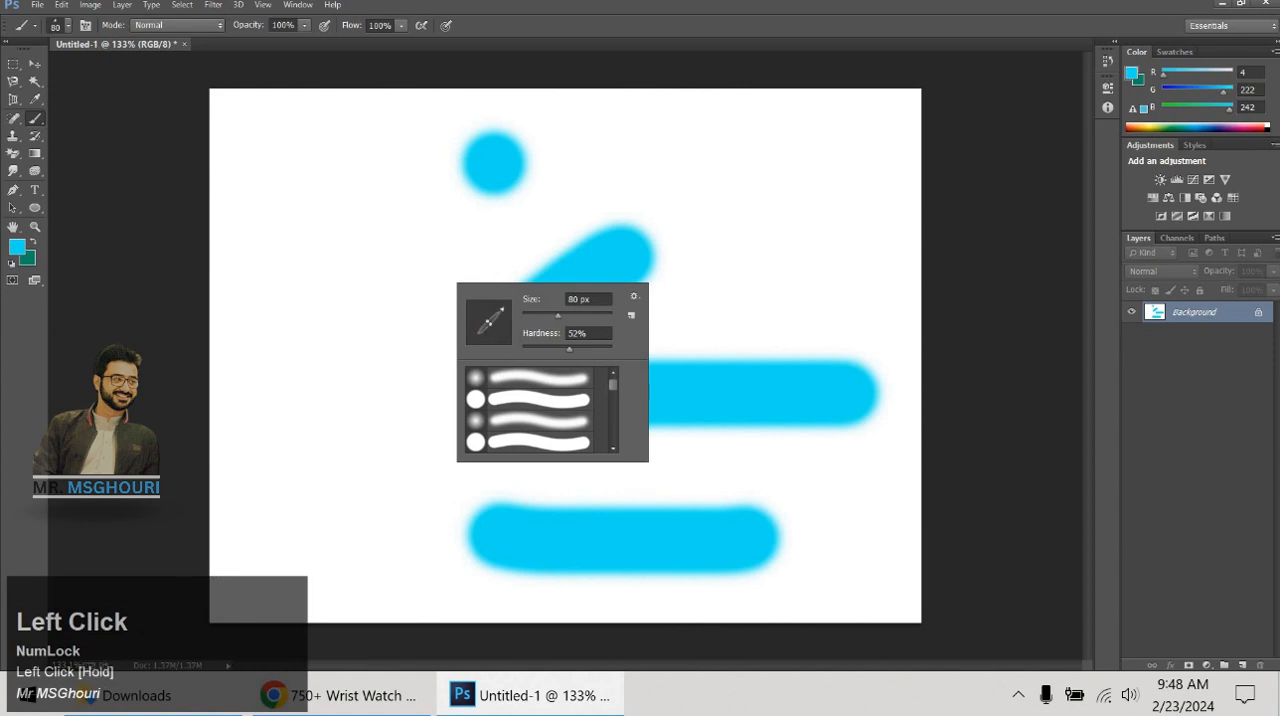
pyautogui.doubleClick(598, 22)
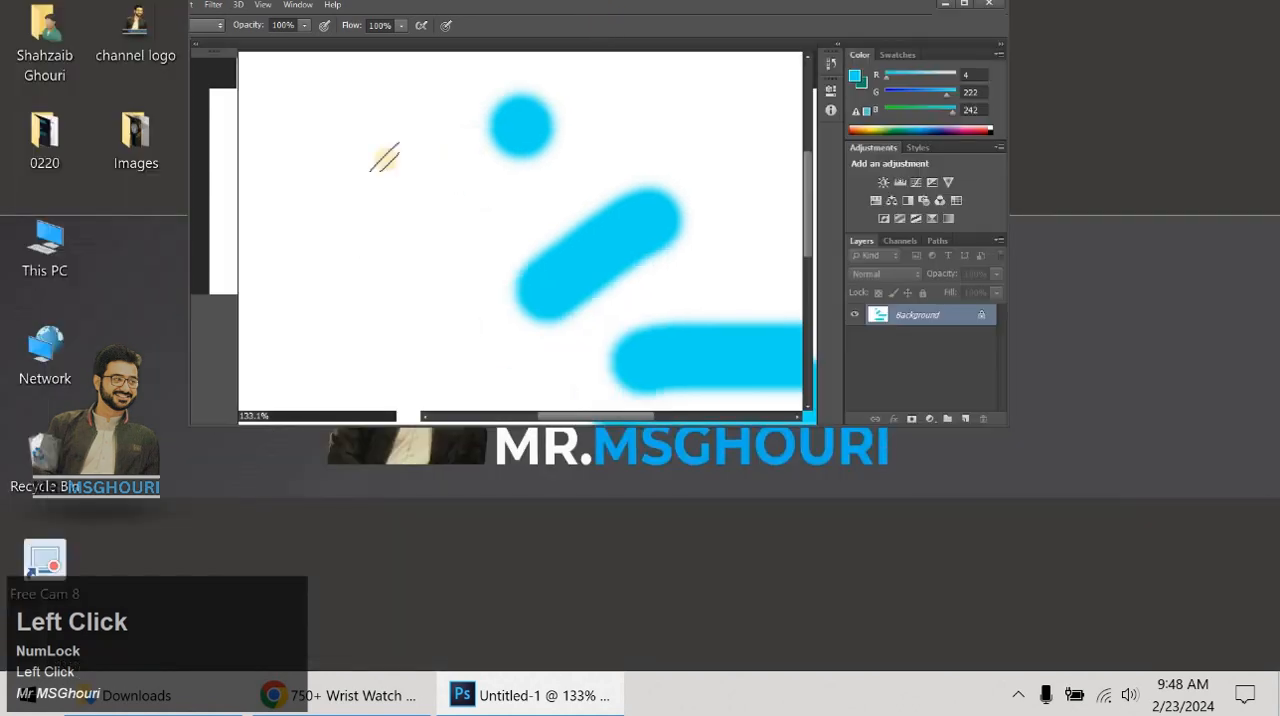
pyautogui.doubleClick(843, 18)
# - Paint a long curved calligraphic stroke on the canvas's left side and two shorter ones near the upper right
pyautogui.moveTo(343, 229)
pyautogui.mouseDown()
pyautogui.moveTo(393, 268)
pyautogui.moveTo(333, 441)
pyautogui.moveTo(366, 493)
pyautogui.moveTo(340, 512)
pyautogui.mouseUp()
pyautogui.moveTo(762, 132)
pyautogui.mouseDown()
pyautogui.moveTo(780, 204)
pyautogui.moveTo(755, 292)
pyautogui.mouseUp()
pyautogui.moveTo(614, 140); pyautogui.dragTo(676, 184)
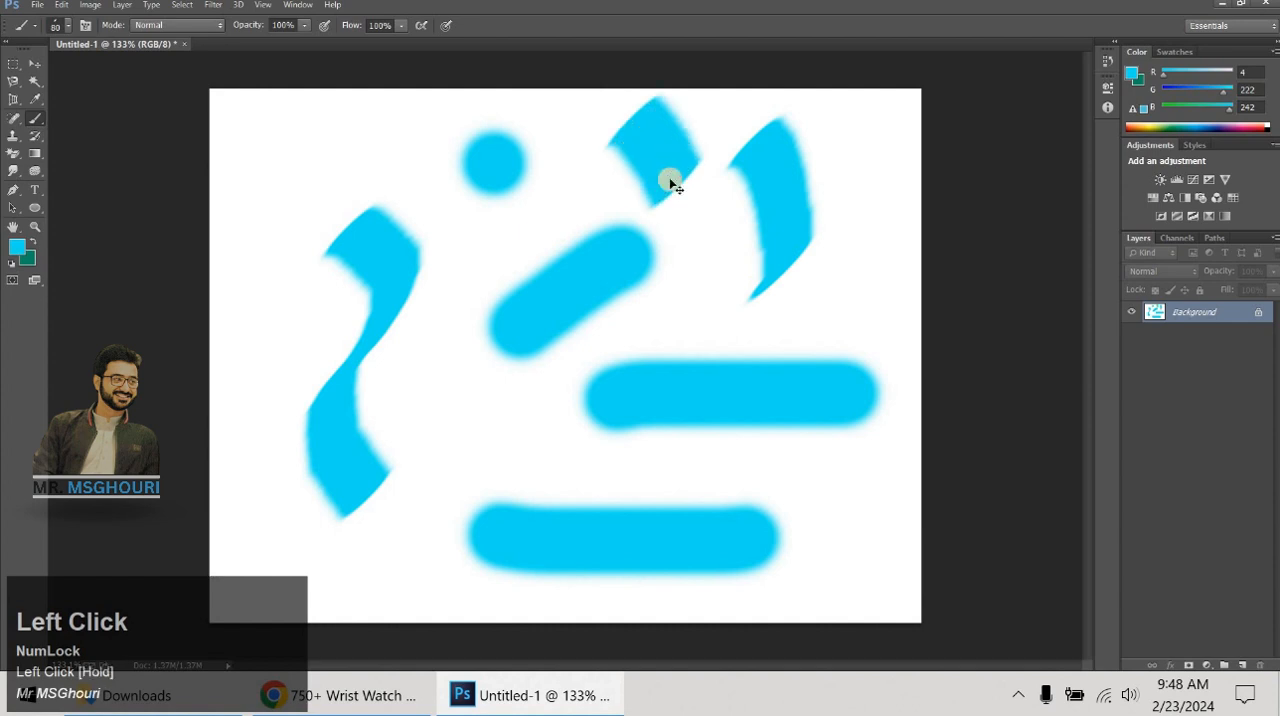
# - Step back through the history to remove the calligraphic and rounded cyan strokes until the canvas is blank
pyautogui.hotkey('ctrl', 'alt', 'z')
pyautogui.hotkey('ctrl', 'alt', 'z')
pyautogui.hotkey('ctrl', 'alt', 'z')
pyautogui.hotkey('ctrl', 'alt', 'z')
pyautogui.hotkey('ctrl', 'alt', 'z')
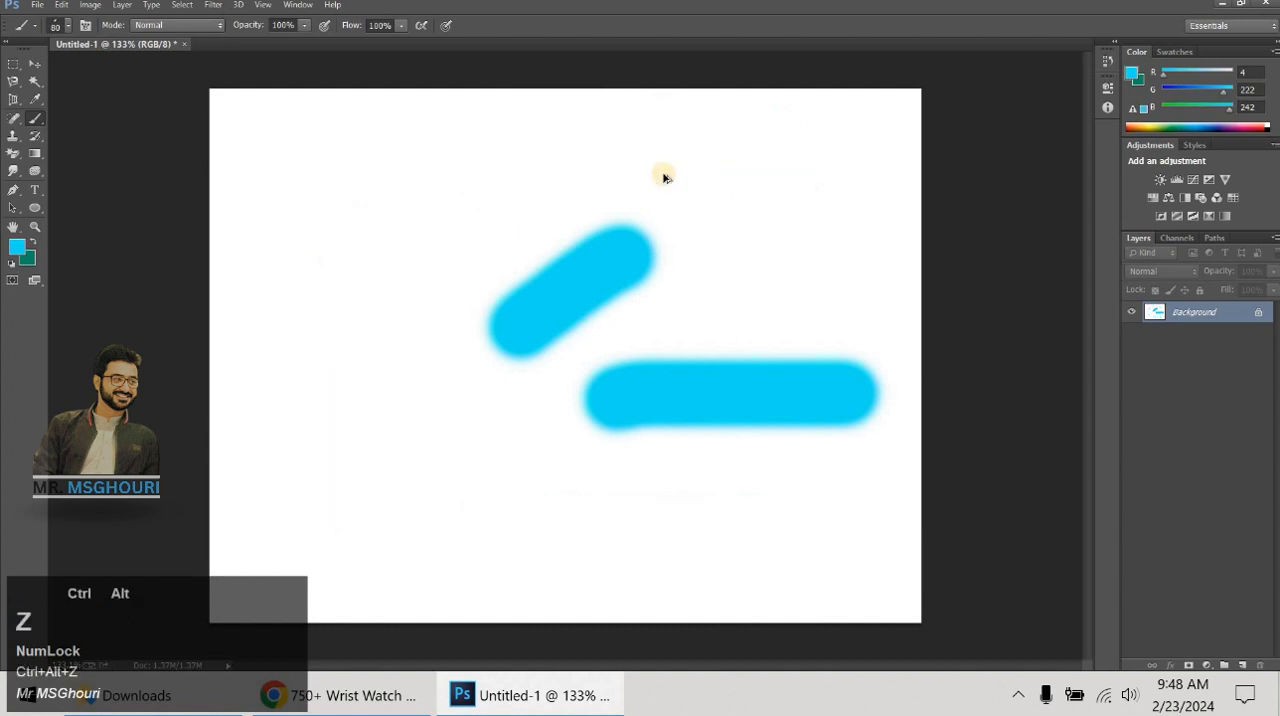
pyautogui.hotkey('ctrl', 'alt', 'z')
pyautogui.hotkey('ctrl', 'alt', 'z')
# - Paint the Arabic word Allah in large cyan calligraphy across the canvas with the slanted brush tip
pyautogui.moveTo(770, 148); pyautogui.dragTo(812, 462)
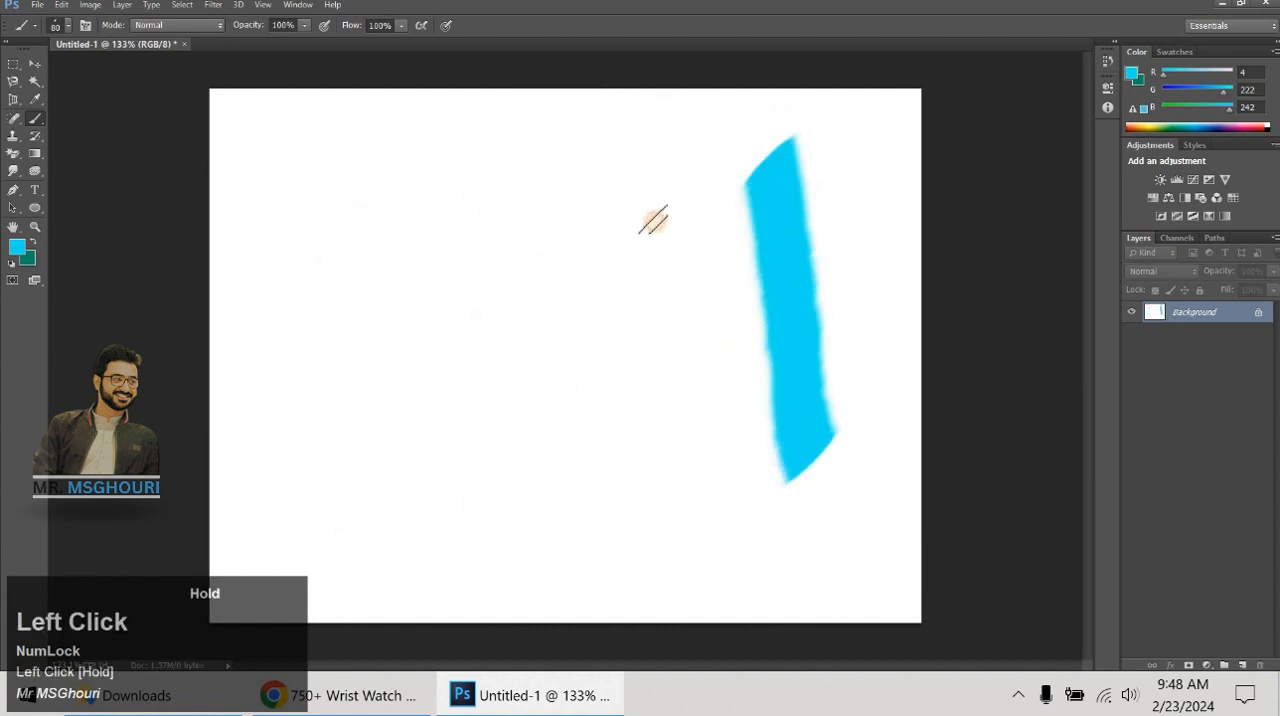
pyautogui.moveTo(665, 172)
pyautogui.mouseDown()
pyautogui.moveTo(686, 383)
pyautogui.moveTo(563, 434)
pyautogui.moveTo(549, 403)
pyautogui.moveTo(508, 497)
pyautogui.mouseUp()
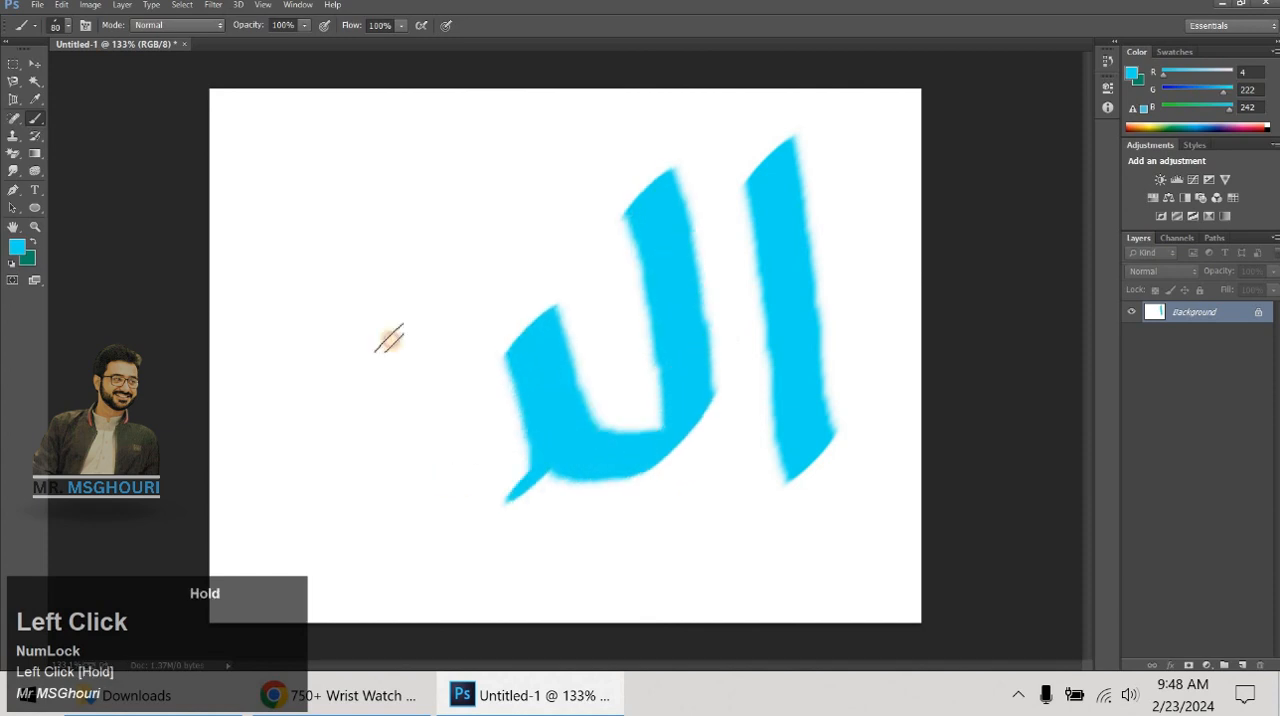
pyautogui.moveTo(390, 338)
pyautogui.mouseDown()
pyautogui.moveTo(377, 262)
pyautogui.moveTo(333, 333)
pyautogui.moveTo(284, 361)
pyautogui.moveTo(384, 386)
pyautogui.mouseUp()
pyautogui.moveTo(470, 150)
pyautogui.mouseDown()
pyautogui.moveTo(481, 183)
pyautogui.moveTo(574, 128)
pyautogui.mouseUp()
pyautogui.moveTo(538, 82); pyautogui.dragTo(547, 107)
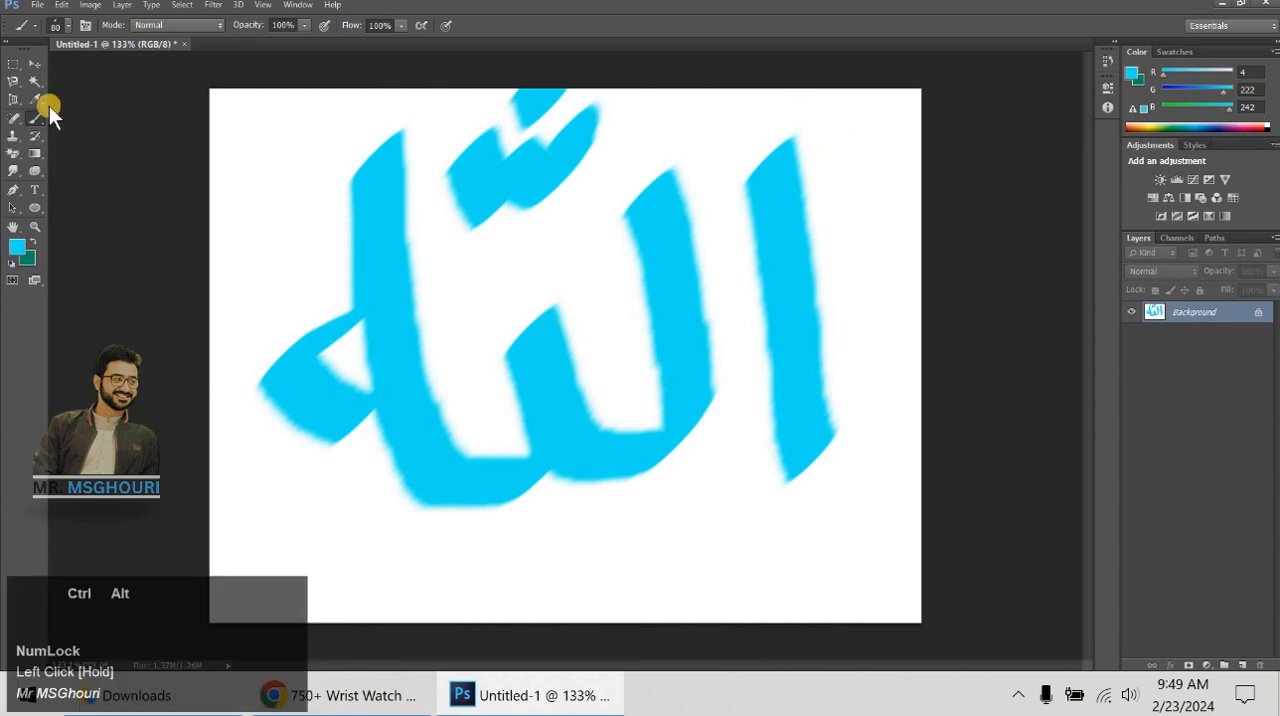
# - Step back through the history to remove the Arabic calligraphy from the canvas
pyautogui.hotkey('ctrl', 'alt', 'z')
pyautogui.hotkey('ctrl', 'alt', 'z')
pyautogui.hotkey('ctrl', 'alt', 'z')
pyautogui.hotkey('ctrl', 'alt', 'z')
pyautogui.hotkey('ctrl', 'alt', 'z')
pyautogui.hotkey('ctrl', 'alt', 'z')
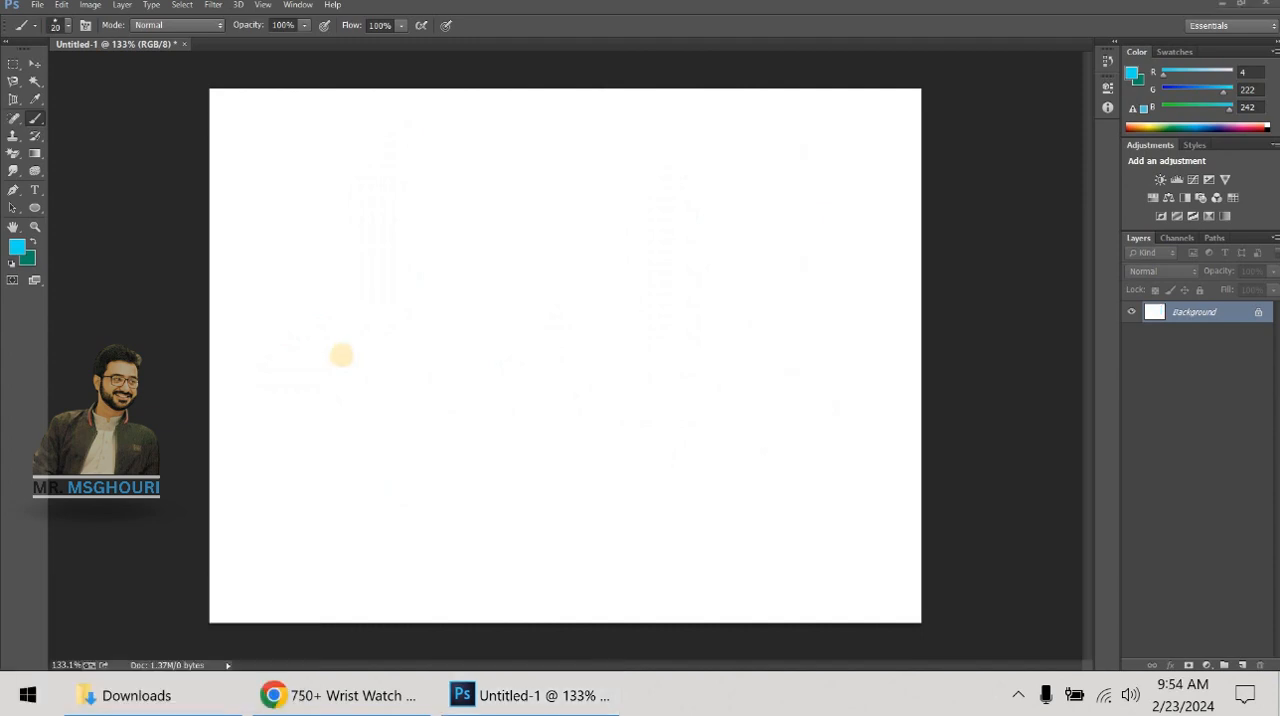
# - Draw a straight horizontal cyan line across most of the canvas slightly above its middle with a 20 px round brush
pyautogui.click(280, 362)
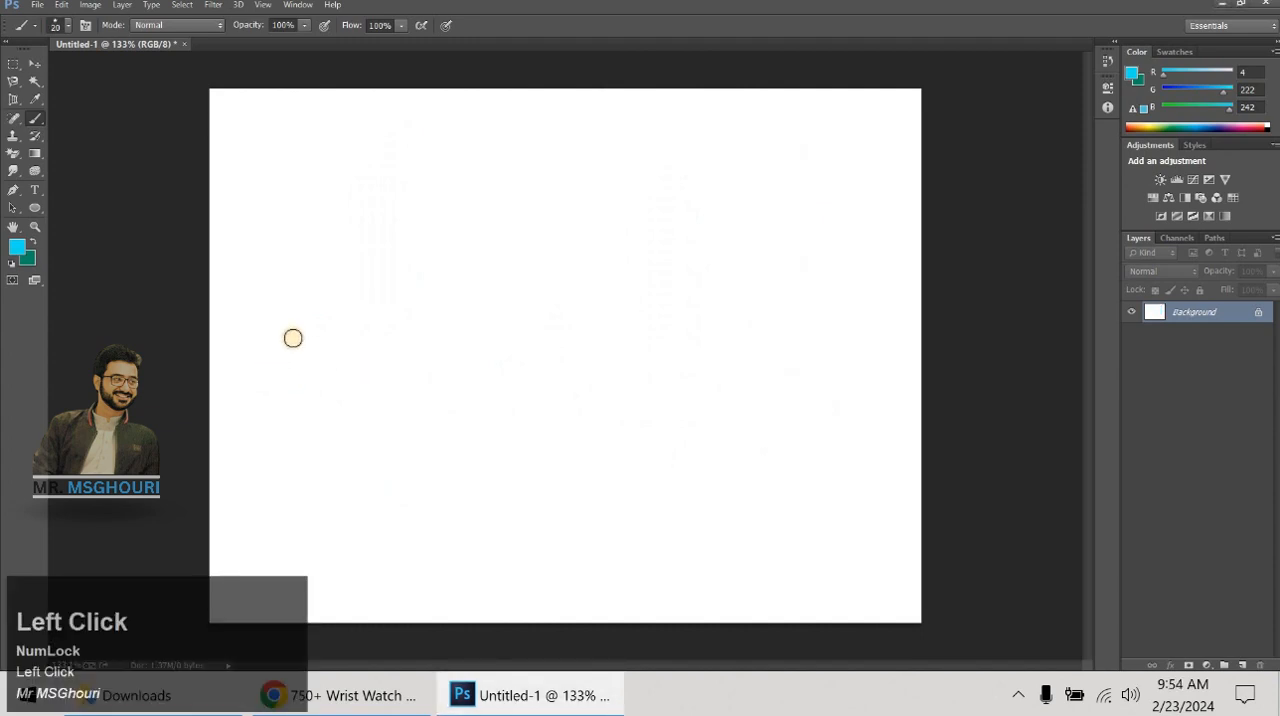
pyautogui.press('shift')
pyautogui.moveTo(271, 337); pyautogui.dragTo(837, 342)
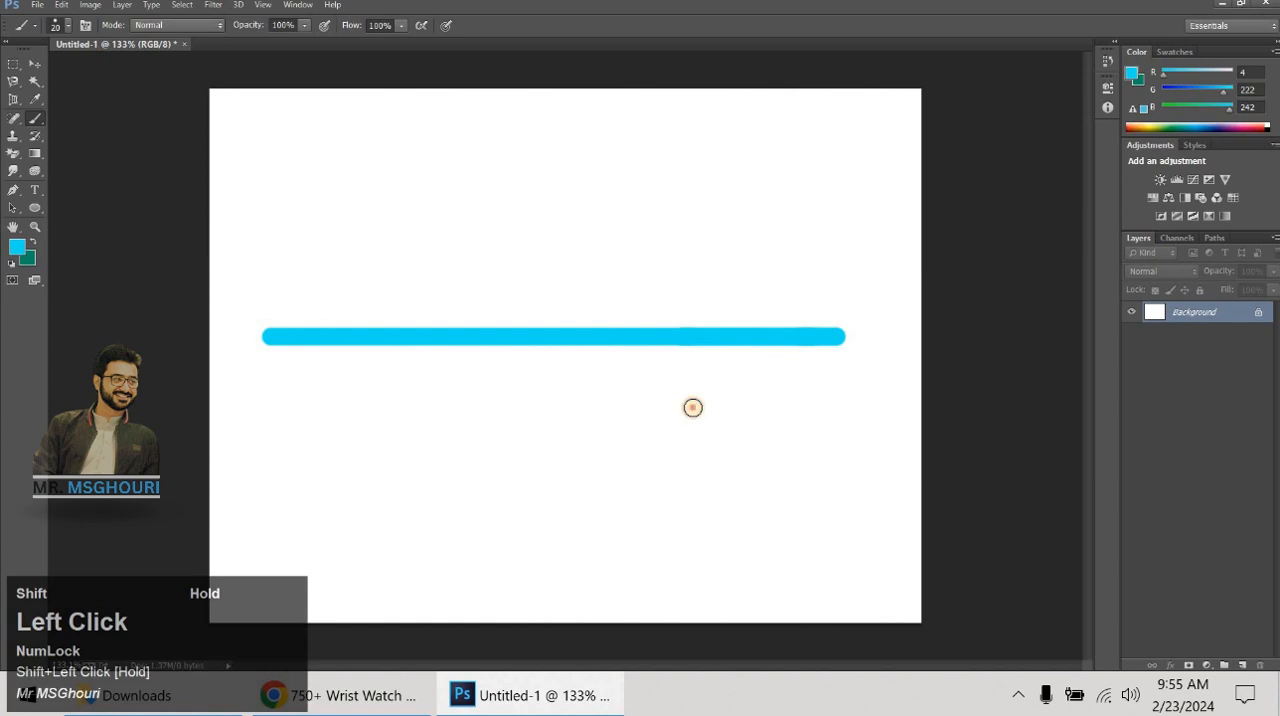
# - Try a short and a long vertical stroke around the horizontal line and undo both
pyautogui.moveTo(663, 279); pyautogui.dragTo(663, 243)
pyautogui.press('ctrl')
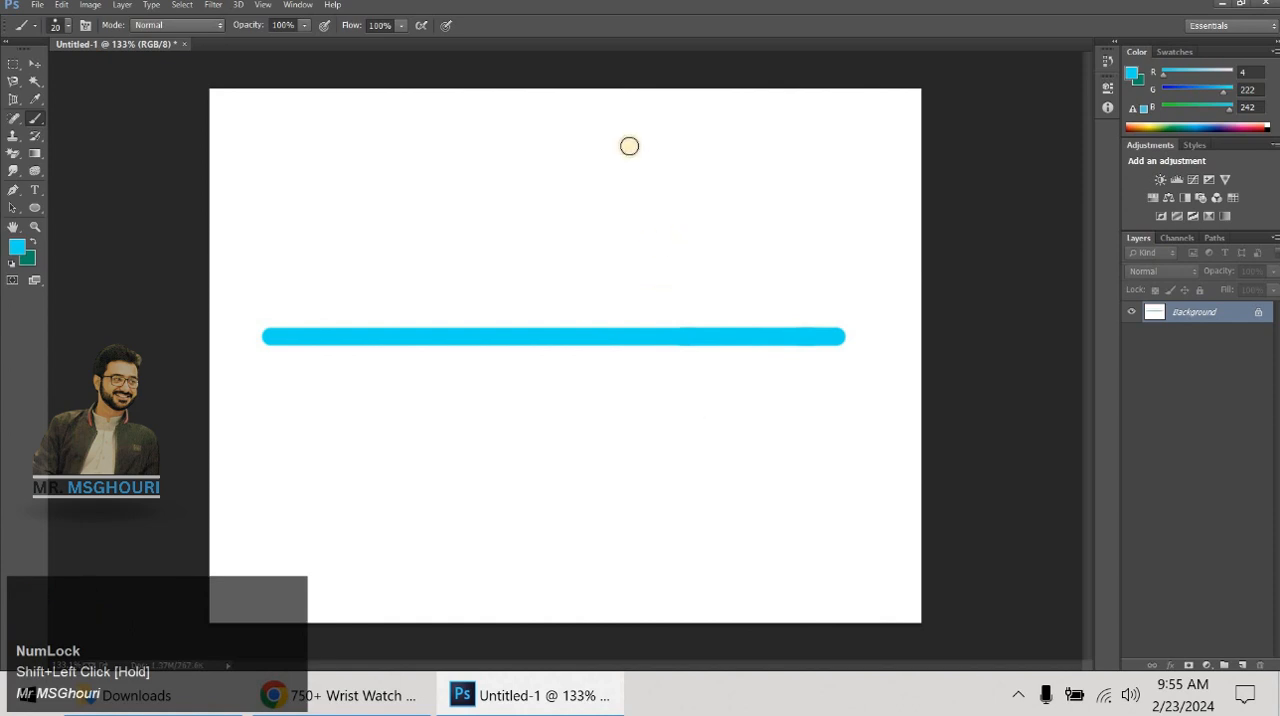
pyautogui.moveTo(631, 128)
pyautogui.mouseDown()
pyautogui.moveTo(671, 377)
pyautogui.moveTo(676, 540)
pyautogui.mouseUp()
pyautogui.press('ctrl')
pyautogui.hotkey('ctrl', 'z')
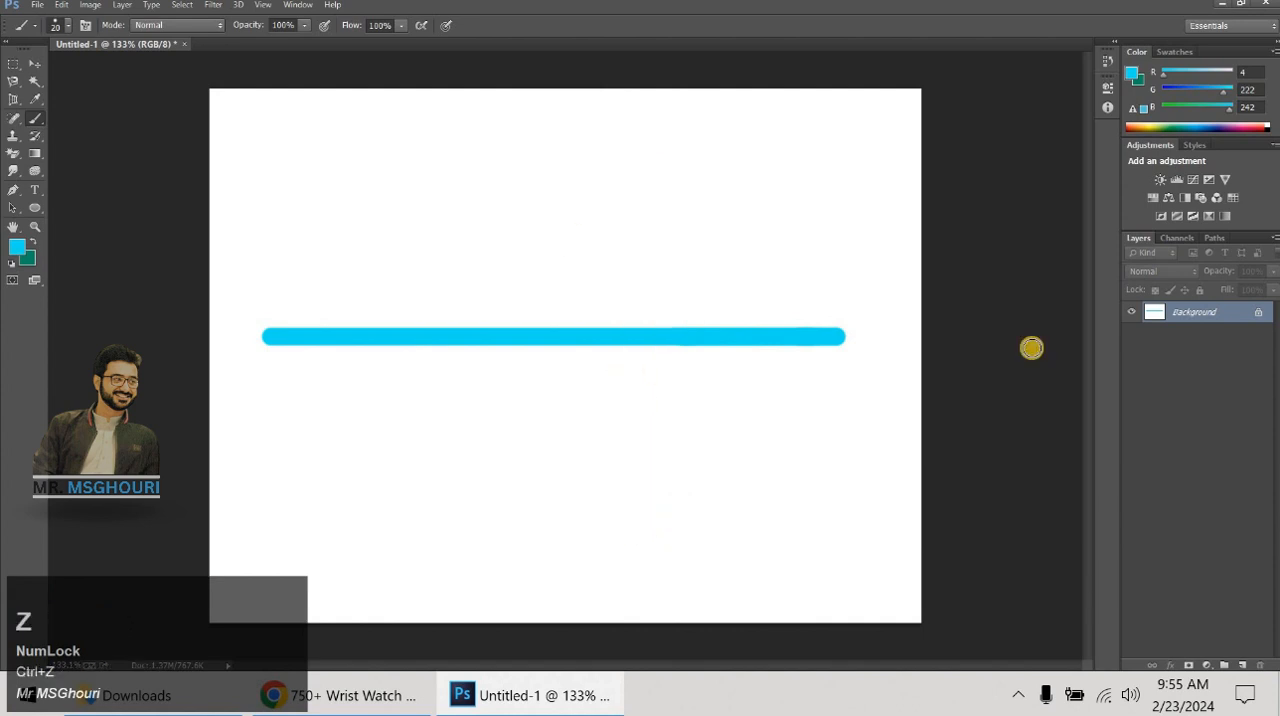
# - Replace the horizontal line with a trial straight vertical line on the canvas's right half and undo it
pyautogui.hotkey('ctrl', 'alt', 'z')
pyautogui.moveTo(686, 137); pyautogui.dragTo(718, 552)
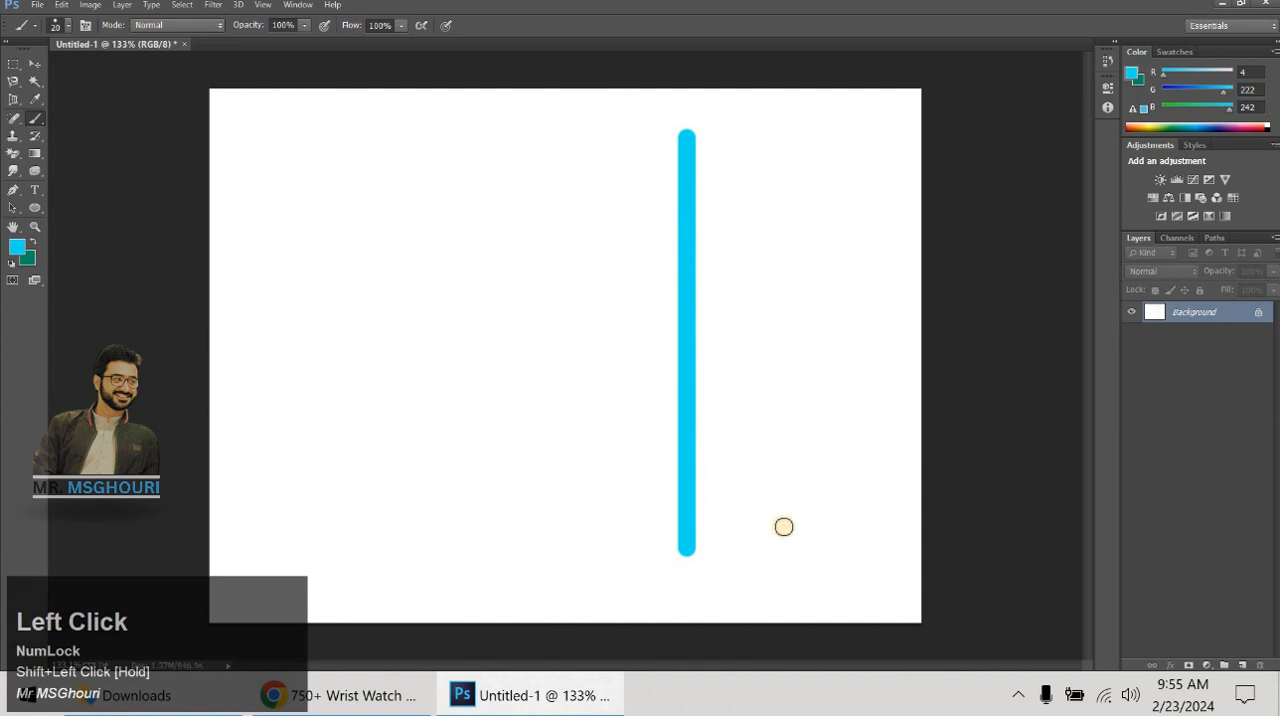
pyautogui.press('ctrl')
pyautogui.hotkey('ctrl', 'alt', 'z')
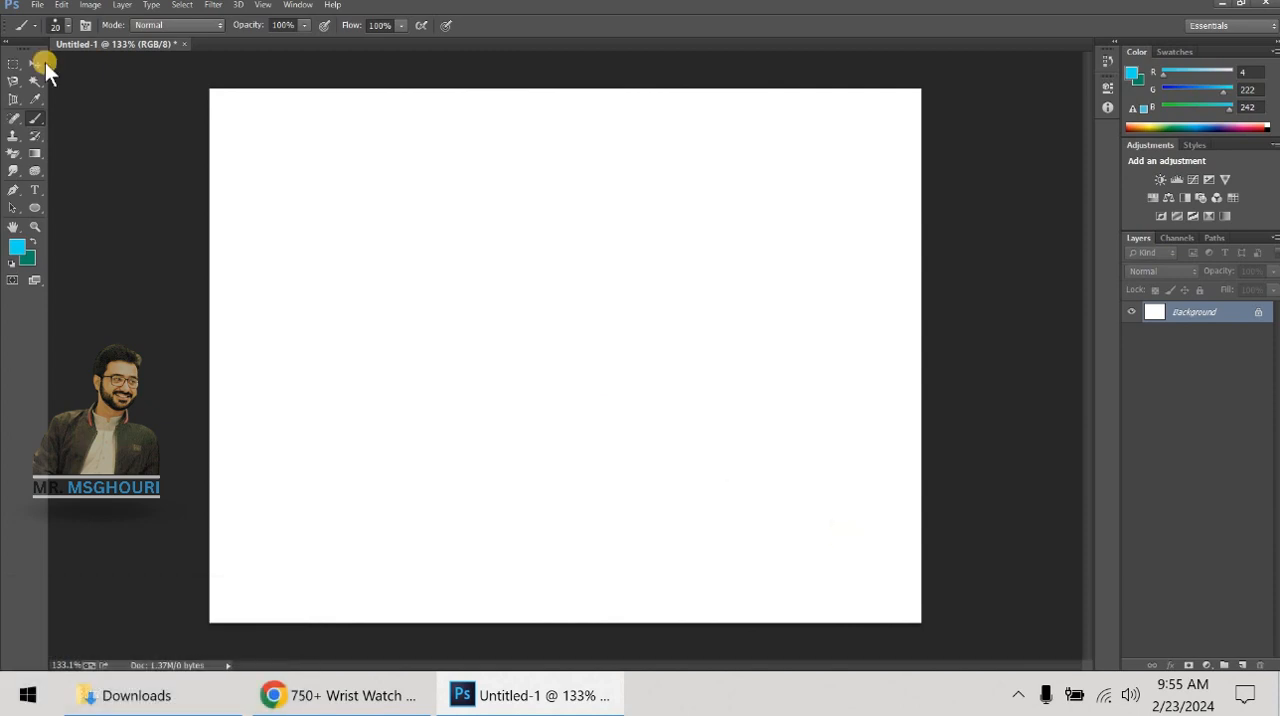
# - Draw eight connected straight cyan strokes zigzagging across the canvas from its upper-left area and closing back at the starting point
pyautogui.click(280, 149)
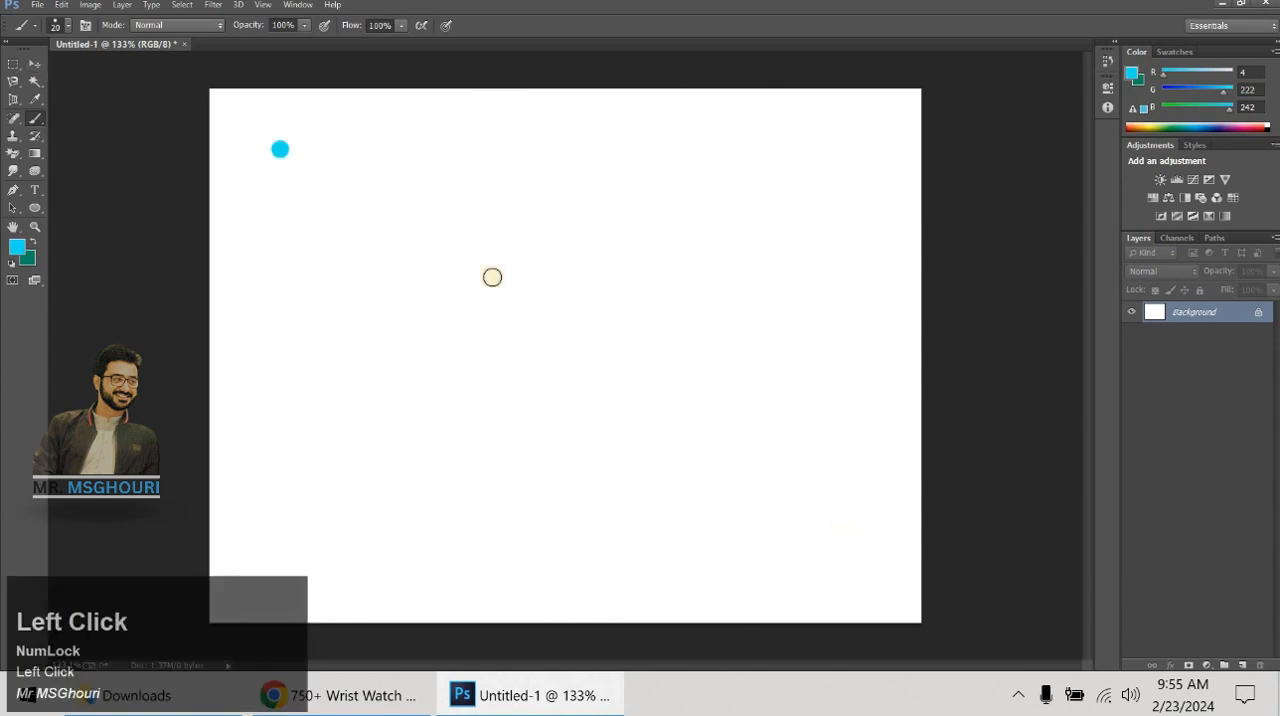
pyautogui.keyDown('shift'); pyautogui.click(875, 571); pyautogui.keyUp('shift')
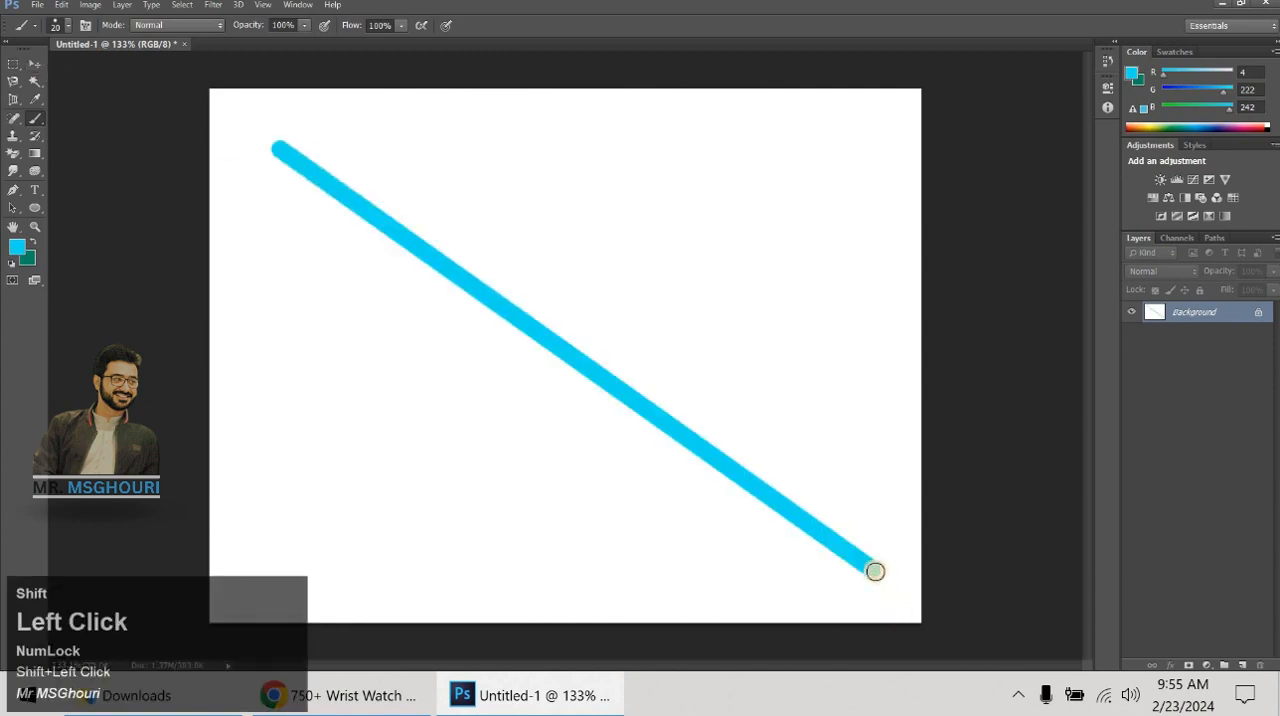
pyautogui.keyDown('shift'); pyautogui.click(826, 153); pyautogui.keyUp('shift')
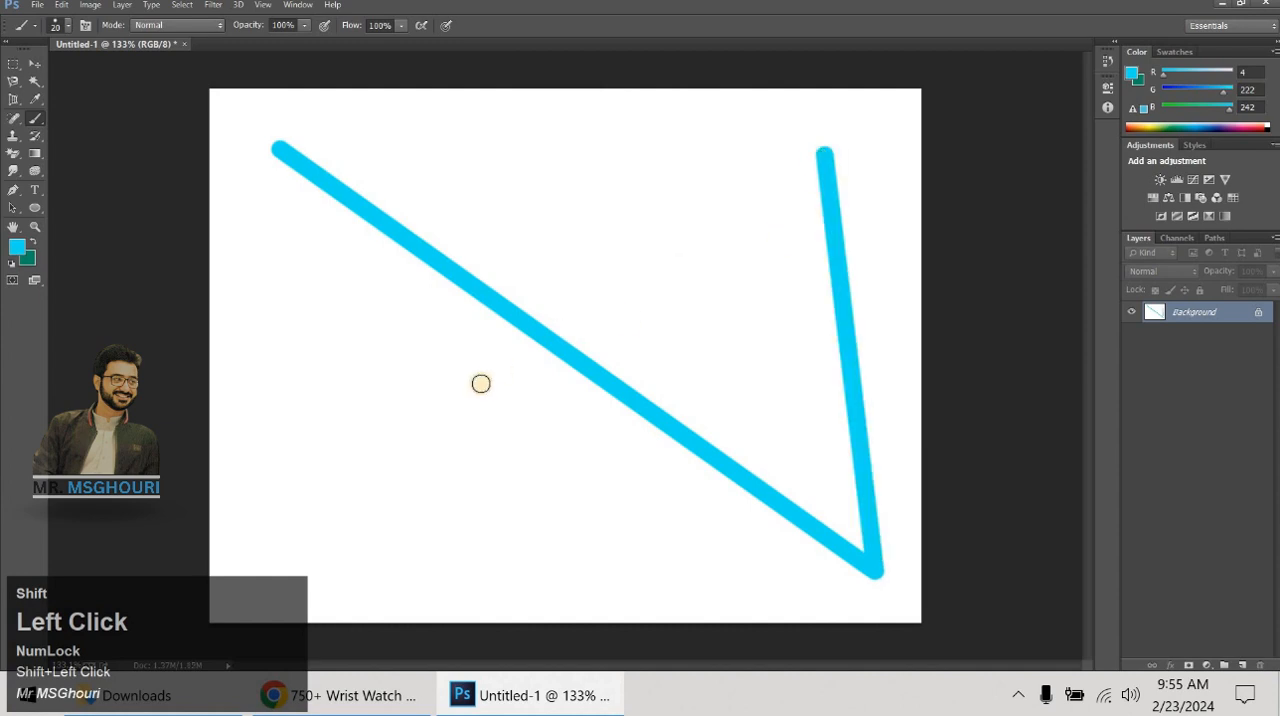
pyautogui.keyDown('shift'); pyautogui.click(480, 382); pyautogui.keyUp('shift')
pyautogui.keyDown('shift'); pyautogui.click(368, 250); pyautogui.keyUp('shift')
pyautogui.keyDown('shift'); pyautogui.click(540, 133); pyautogui.keyUp('shift')
pyautogui.keyDown('shift'); pyautogui.click(784, 347); pyautogui.keyUp('shift')
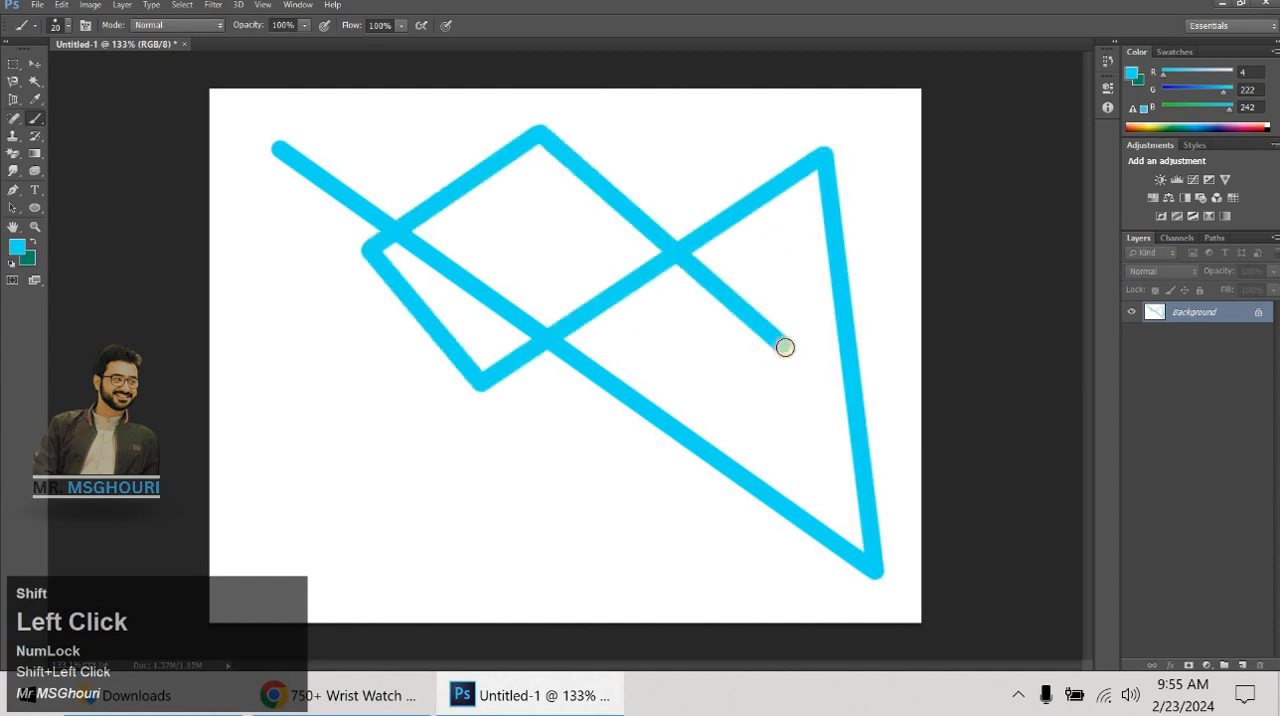
pyautogui.keyDown('shift'); pyautogui.click(578, 549); pyautogui.keyUp('shift')
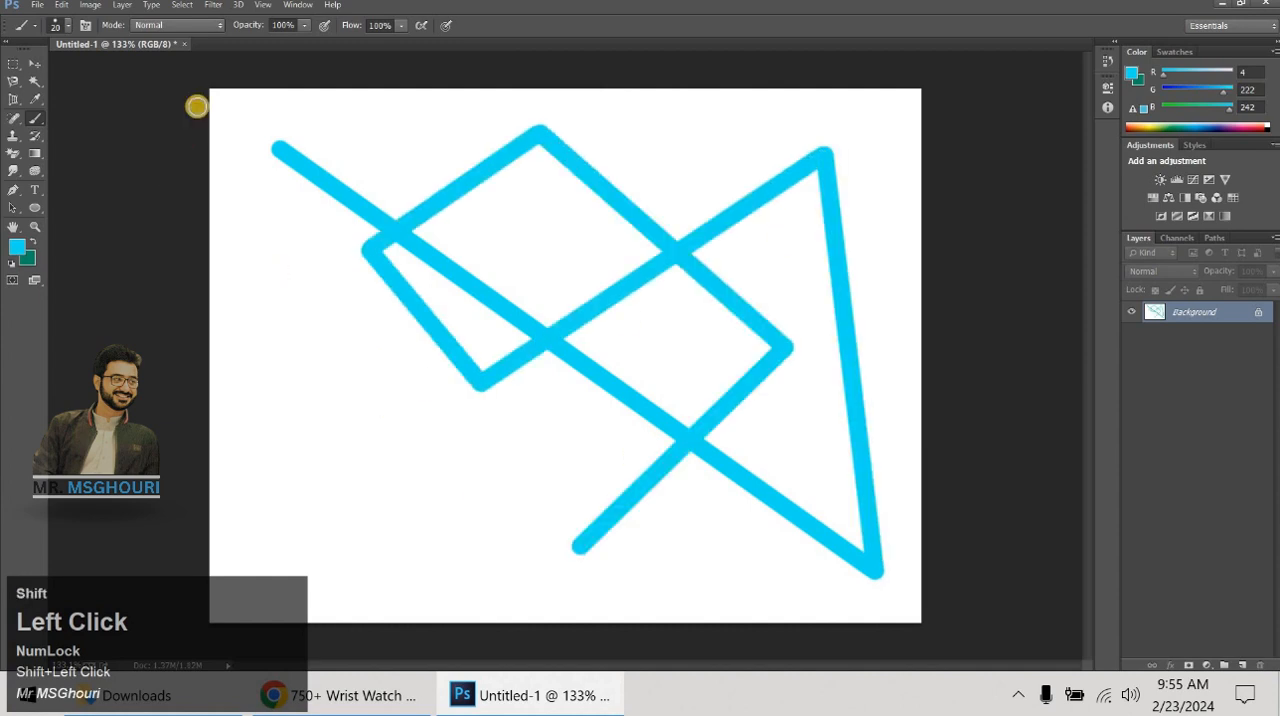
pyautogui.keyDown('shift'); pyautogui.click(283, 152); pyautogui.keyUp('shift')
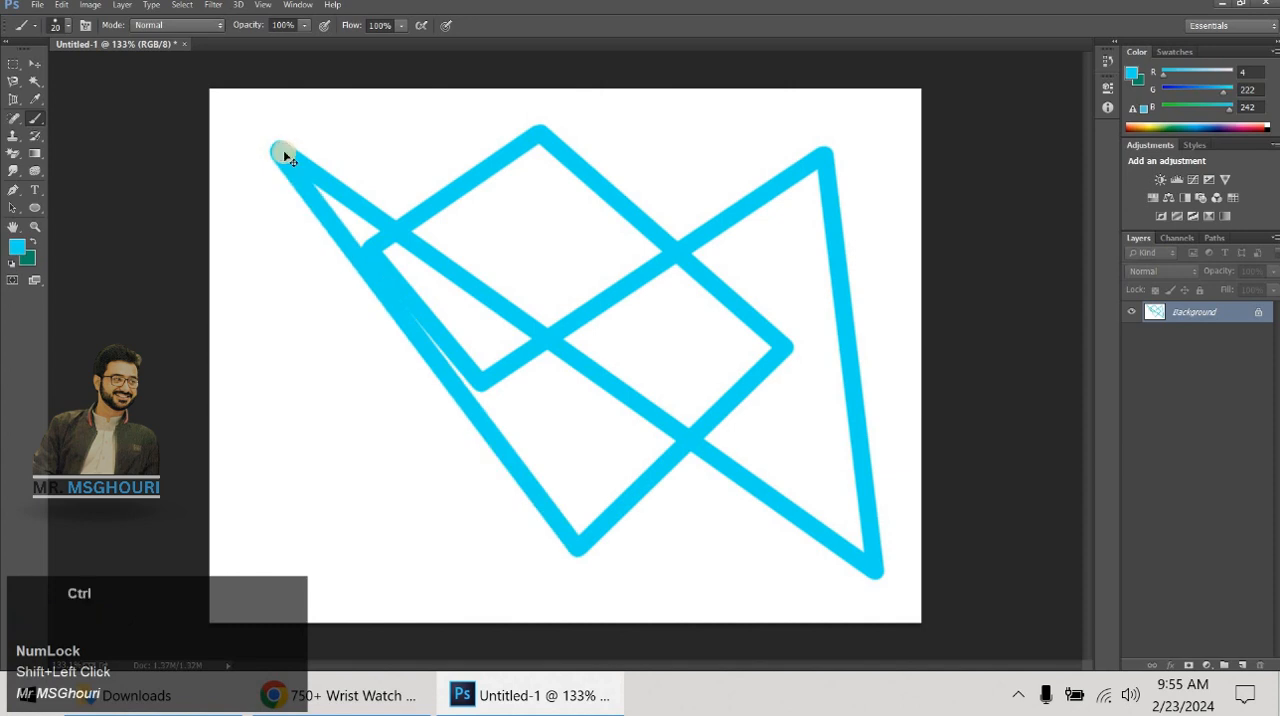
# - Step back through the history until the connected straight strokes are cleared from the canvas
pyautogui.hotkey('ctrl', 'alt', 'z')
pyautogui.hotkey('ctrl', 'alt', 'z')
pyautogui.hotkey('ctrl', 'alt', 'z')
pyautogui.hotkey('ctrl', 'alt', 'z')
pyautogui.hotkey('ctrl', 'alt', 'z')
pyautogui.hotkey('ctrl', 'alt', 'z')
pyautogui.hotkey('ctrl', 'alt', 'z')
pyautogui.hotkey('ctrl', 'alt', 'z')
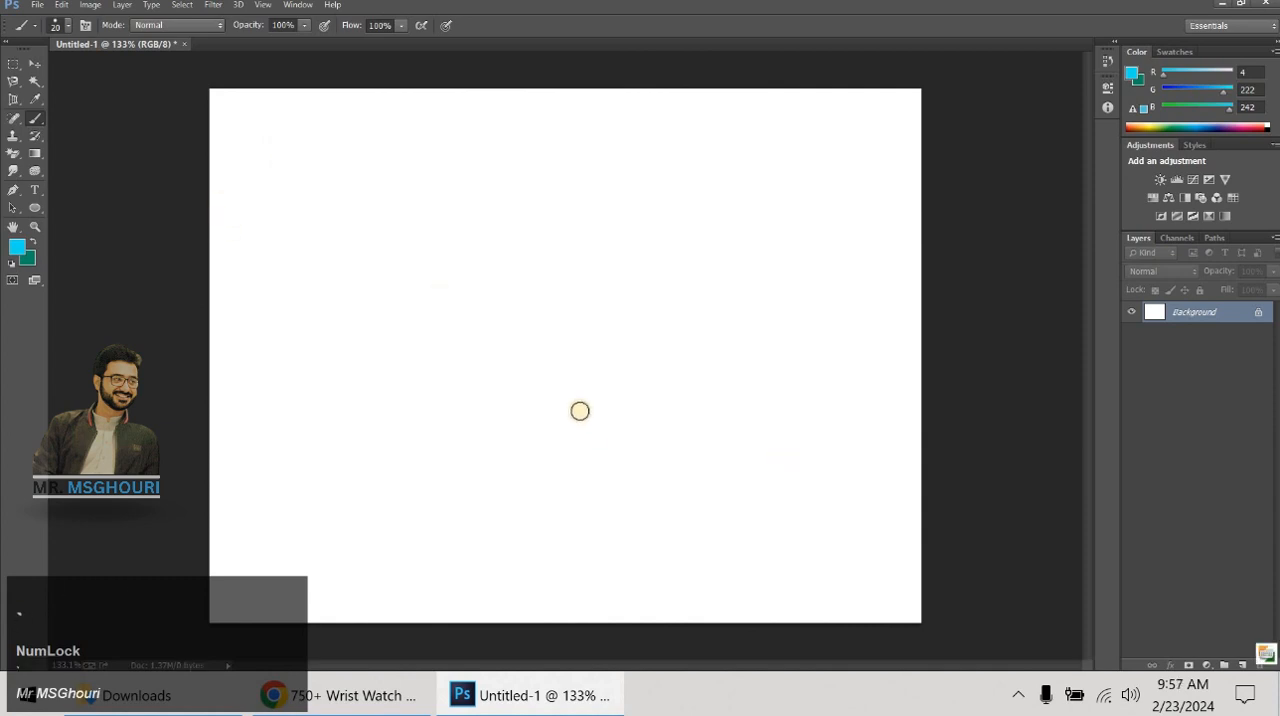
# - Enlarge the brush to 80 px, try a thick cyan blob on the Background layer and undo it
pyautogui.press(']')
pyautogui.press(']')
pyautogui.press(']')
pyautogui.press(']')
pyautogui.press(']')
pyautogui.press(']')
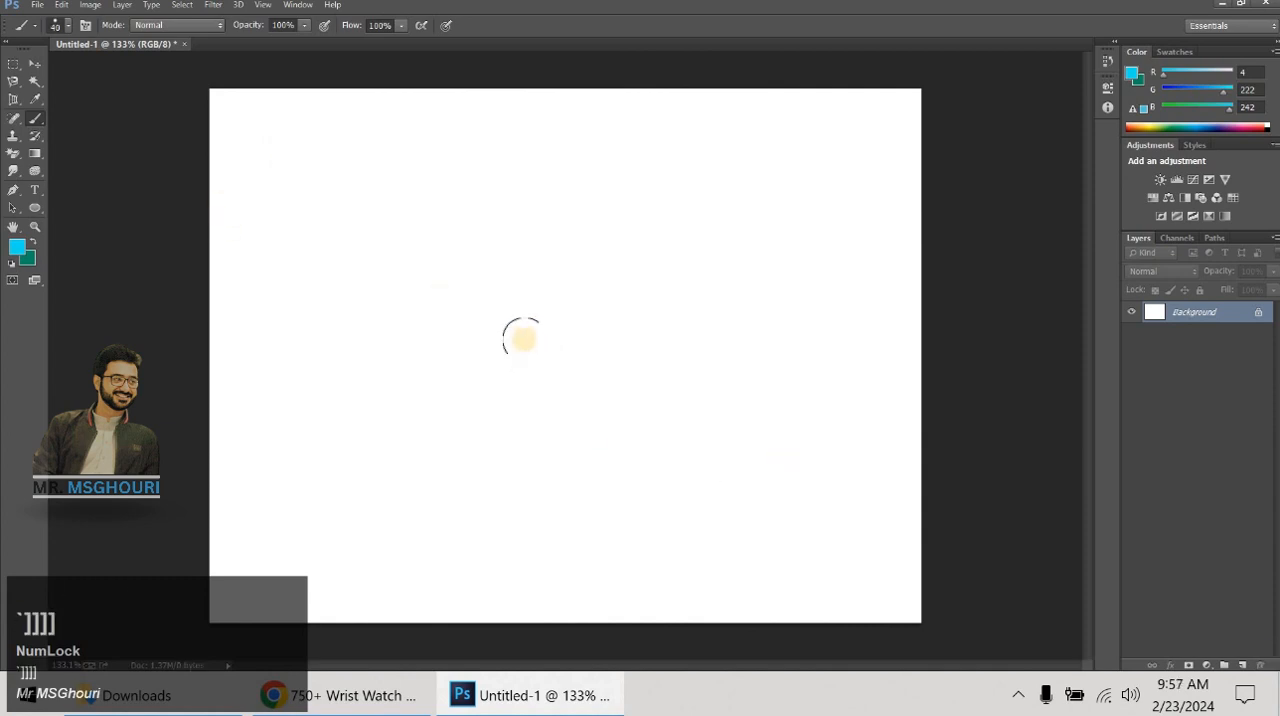
pyautogui.moveTo(435, 248); pyautogui.dragTo(623, 243)
pyautogui.moveTo(674, 314)
pyautogui.mouseDown()
pyautogui.moveTo(619, 355)
pyautogui.moveTo(527, 368)
pyautogui.moveTo(469, 321)
pyautogui.moveTo(491, 409)
pyautogui.moveTo(586, 346)
pyautogui.moveTo(696, 315)
pyautogui.moveTo(603, 302)
pyautogui.mouseUp()
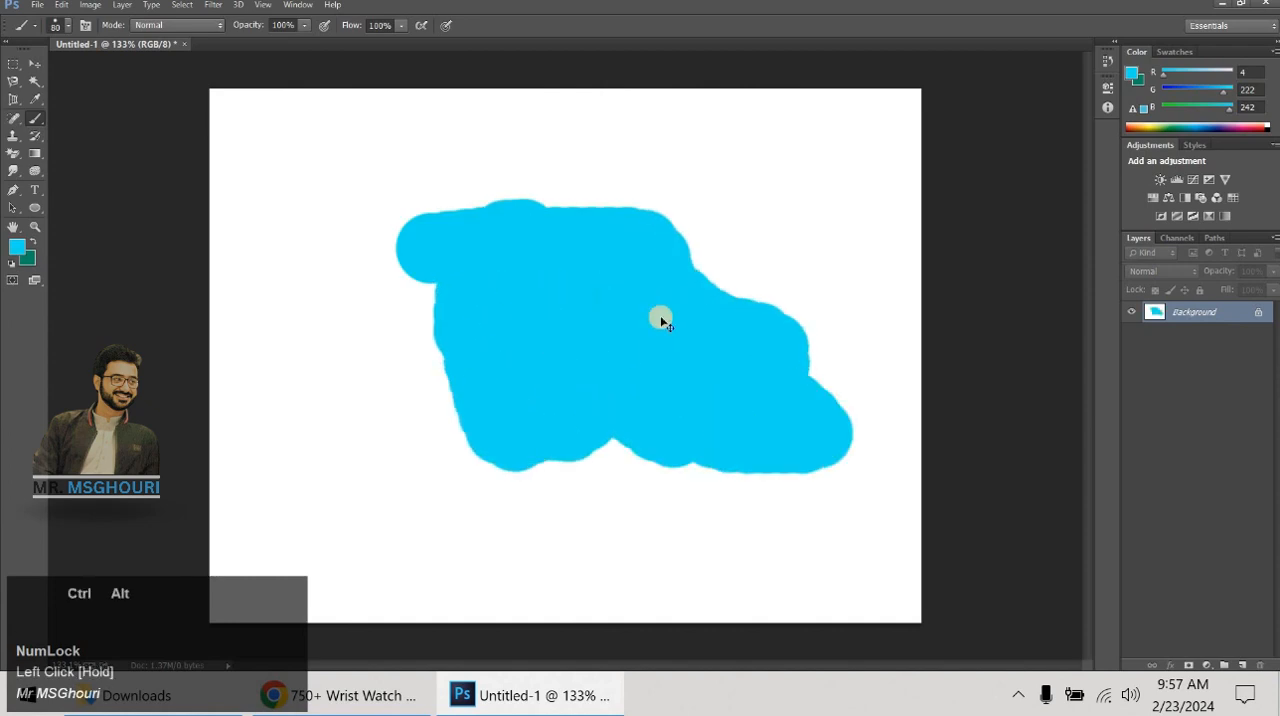
pyautogui.hotkey('ctrl', 'alt', 'z')
# - Add a new layer and paint a large cyan blob across the canvas's middle with the 80 px brush
pyautogui.click(1243, 660)
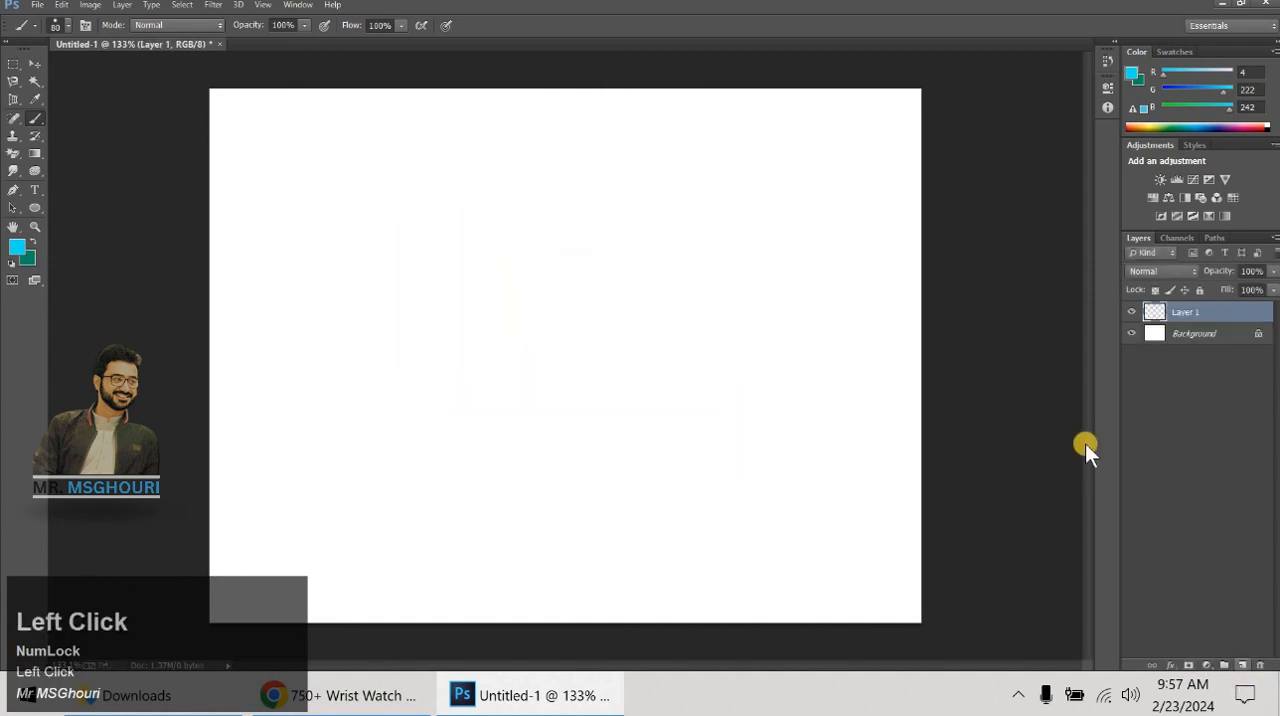
pyautogui.moveTo(446, 242)
pyautogui.mouseDown()
pyautogui.moveTo(586, 351)
pyautogui.moveTo(373, 364)
pyautogui.moveTo(505, 345)
pyautogui.moveTo(512, 287)
pyautogui.moveTo(666, 272)
pyautogui.moveTo(606, 295)
pyautogui.moveTo(472, 290)
pyautogui.moveTo(533, 329)
pyautogui.moveTo(580, 436)
pyautogui.moveTo(598, 398)
pyautogui.moveTo(641, 435)
pyautogui.moveTo(682, 397)
pyautogui.mouseUp()
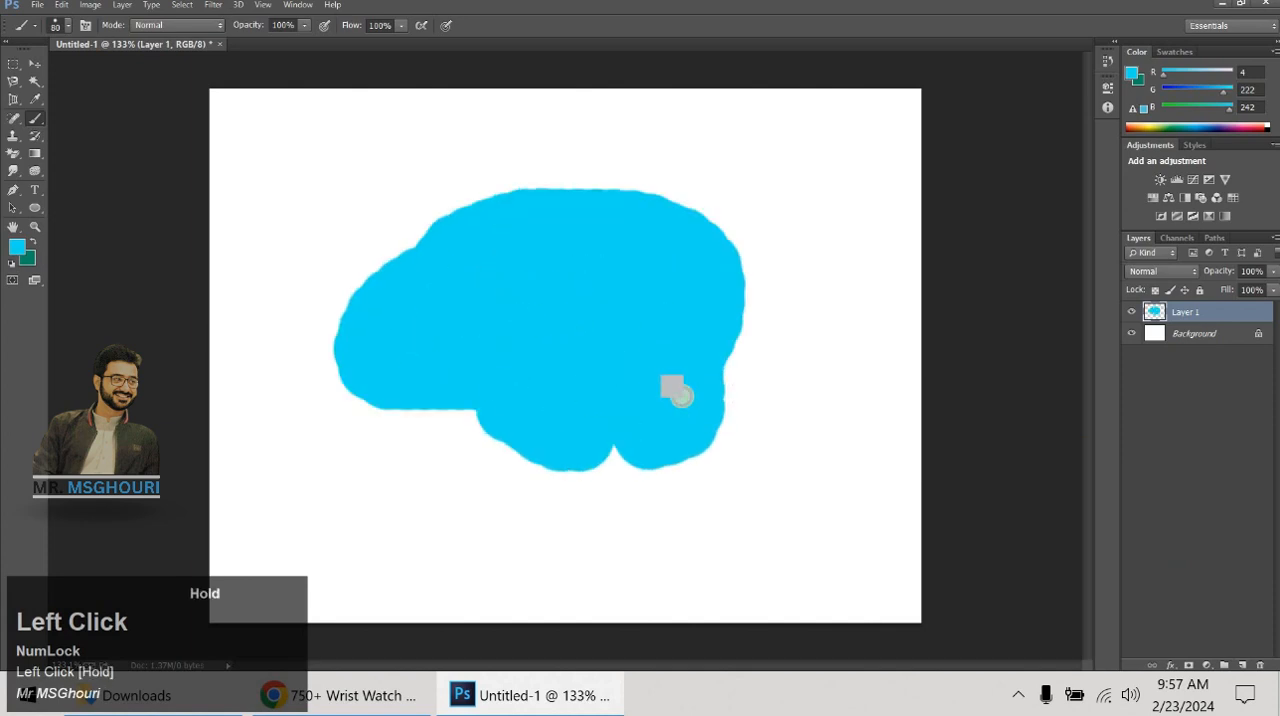
pyautogui.click(39, 119)
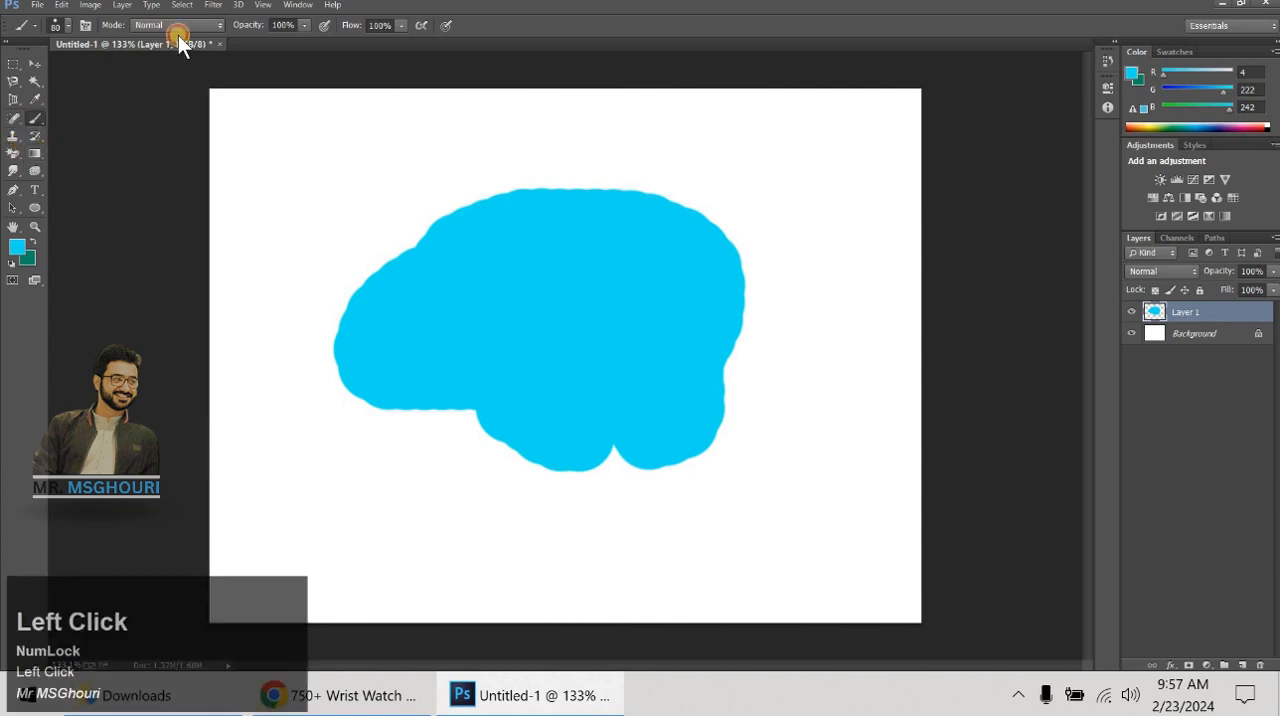
# - Set the foreground color to black (#000000)
pyautogui.click(18, 250)
pyautogui.click(492, 292)
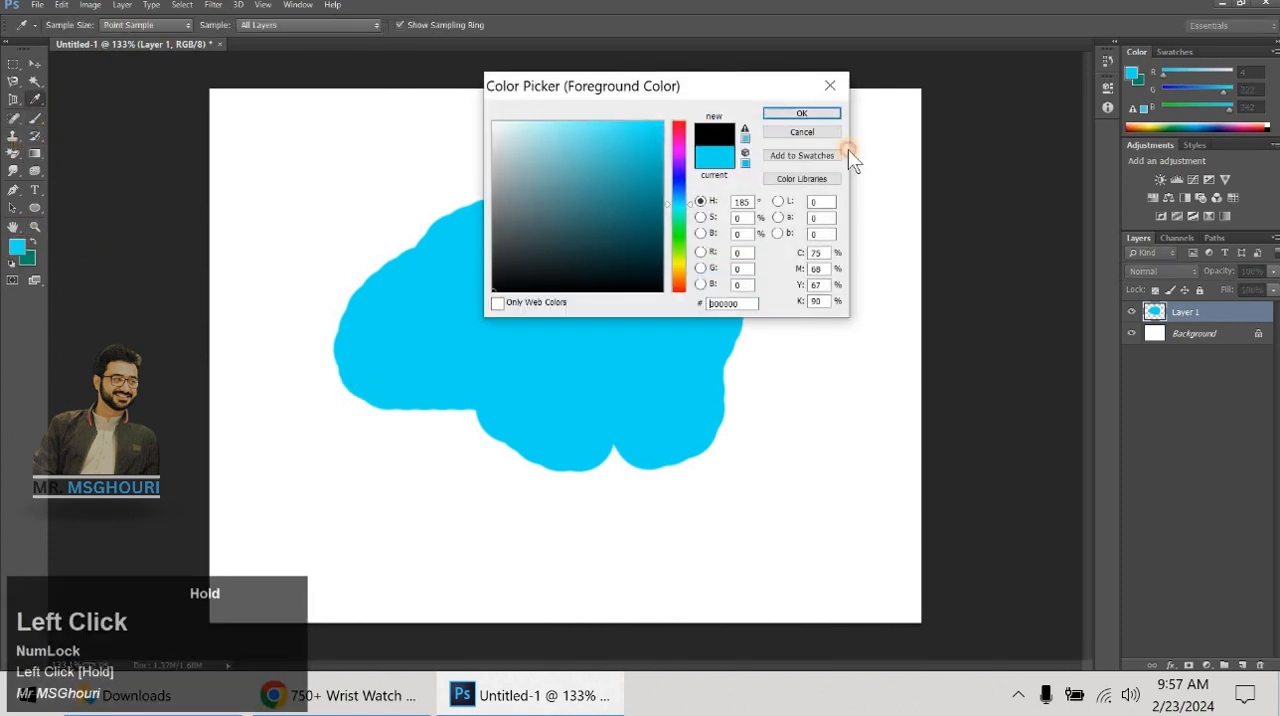
pyautogui.click(801, 113)
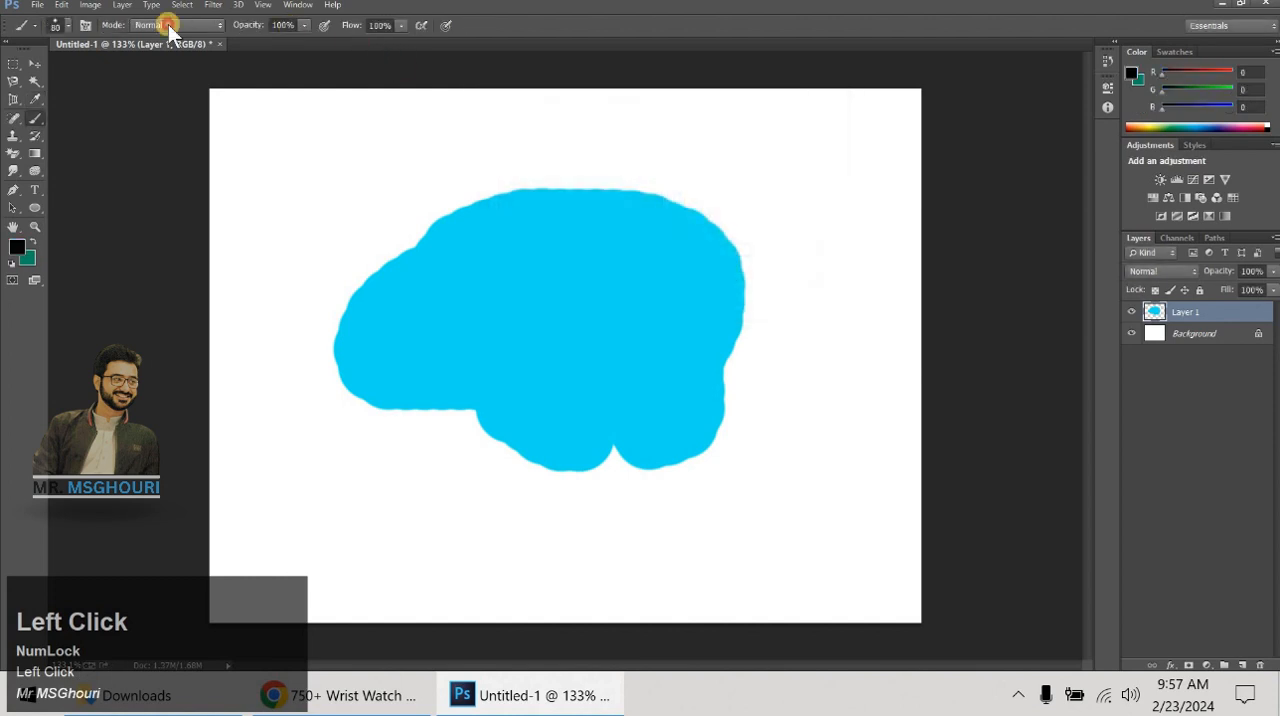
# - Try black Dissolve-mode painting over the cyan blob's upper-left part, examine its edge up close and undo it
pyautogui.click(169, 28)
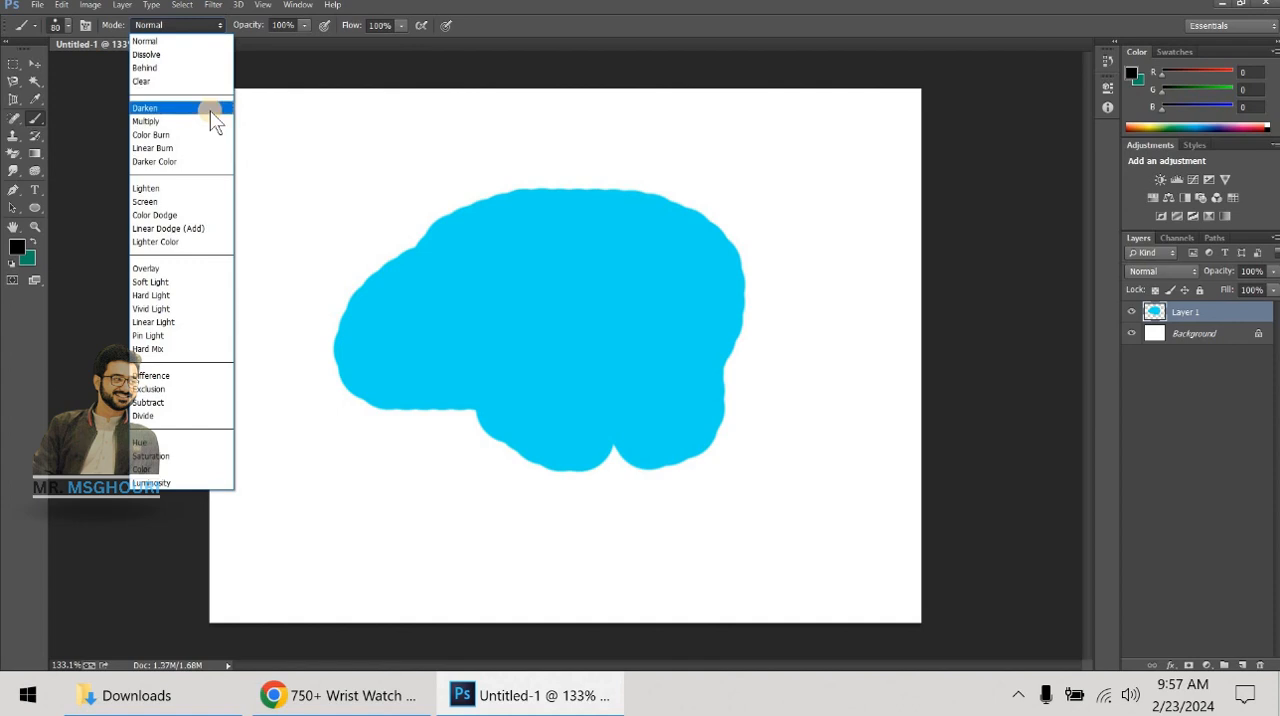
pyautogui.click(179, 56)
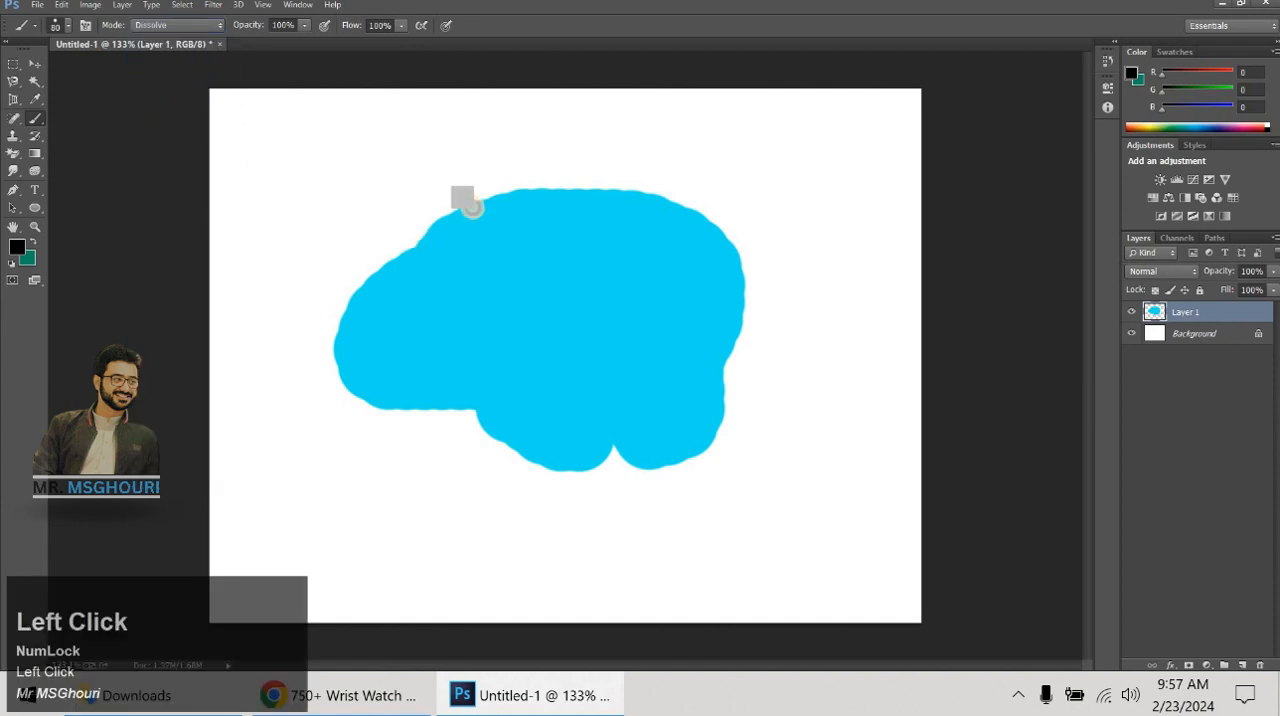
pyautogui.moveTo(463, 200)
pyautogui.mouseDown()
pyautogui.moveTo(403, 214)
pyautogui.moveTo(408, 244)
pyautogui.mouseUp()
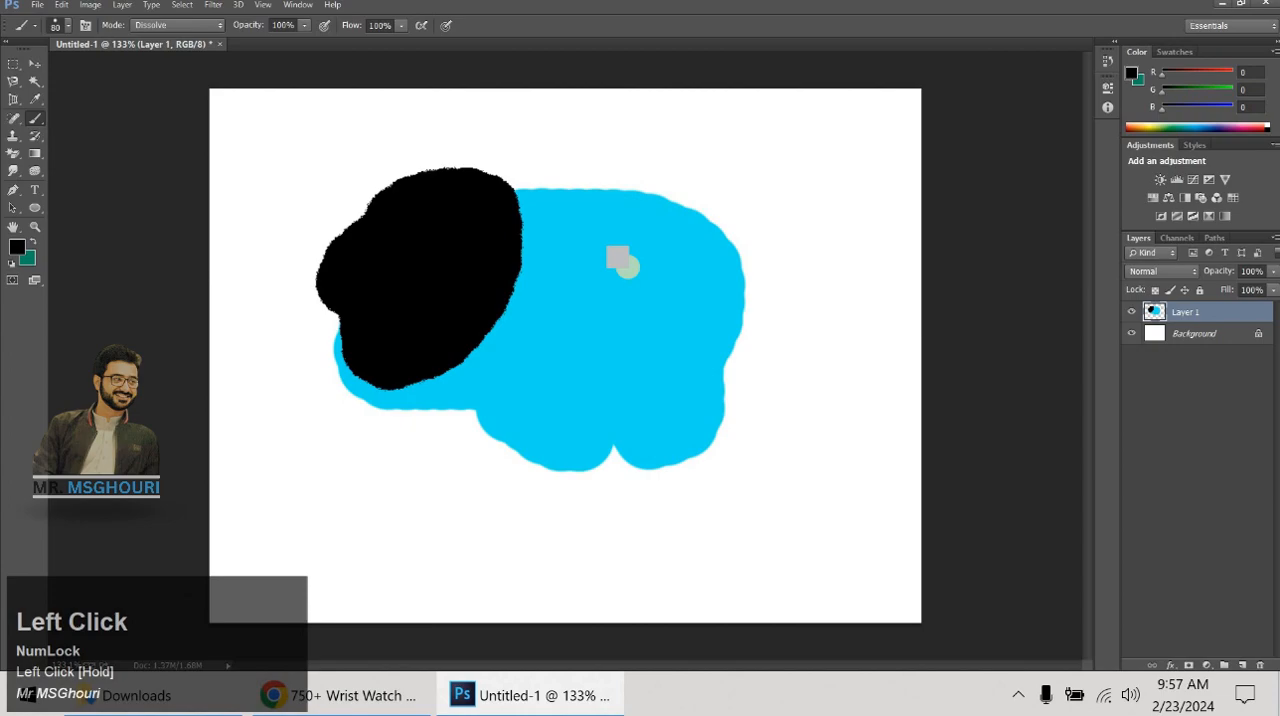
pyautogui.scroll(2, 628, 267)
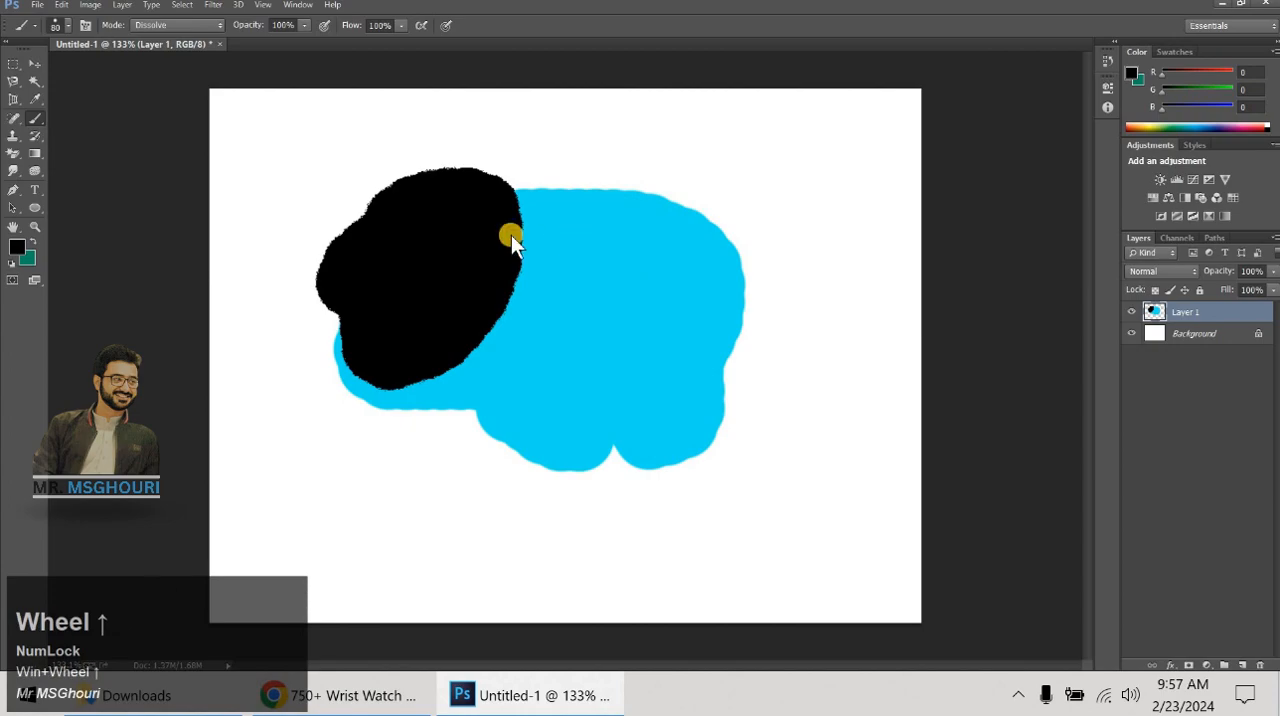
pyautogui.press('super')
pyautogui.click(900, 272)
pyautogui.scroll(4, 566, 208)
pyautogui.scroll(4, 516, 223)
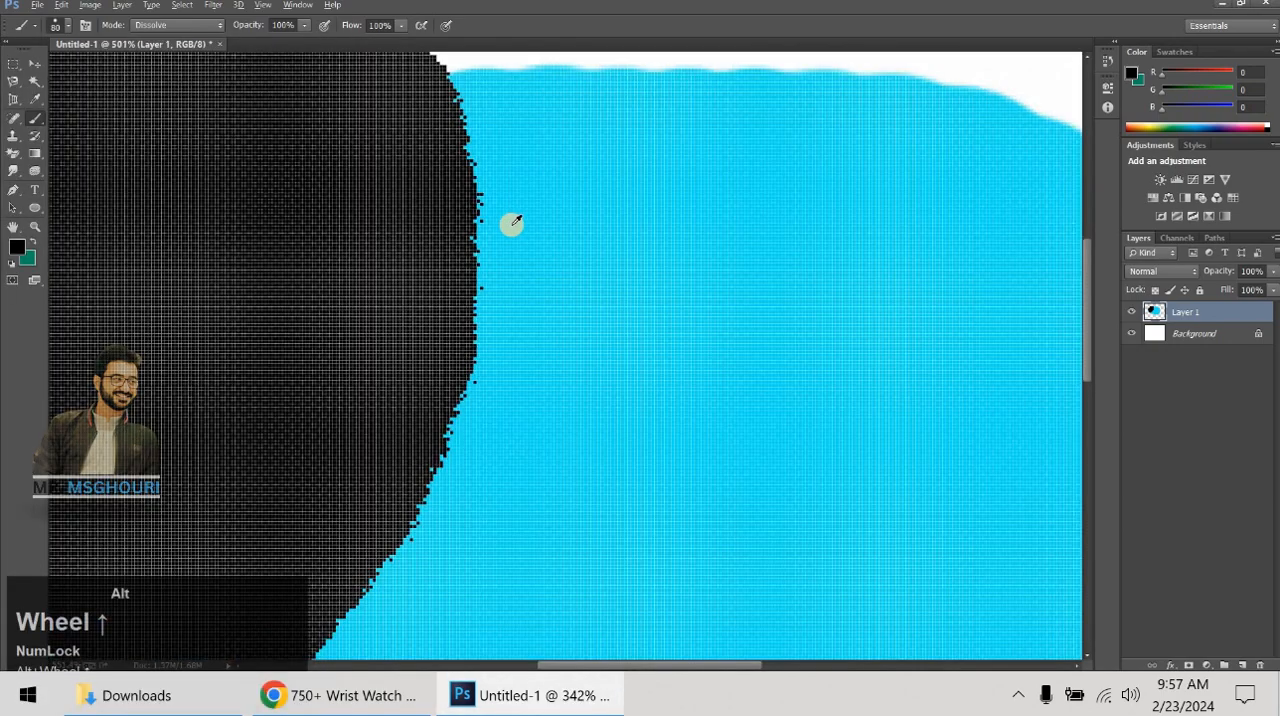
pyautogui.scroll(-5, 465, 222)
pyautogui.scroll(-3, 464, 215)
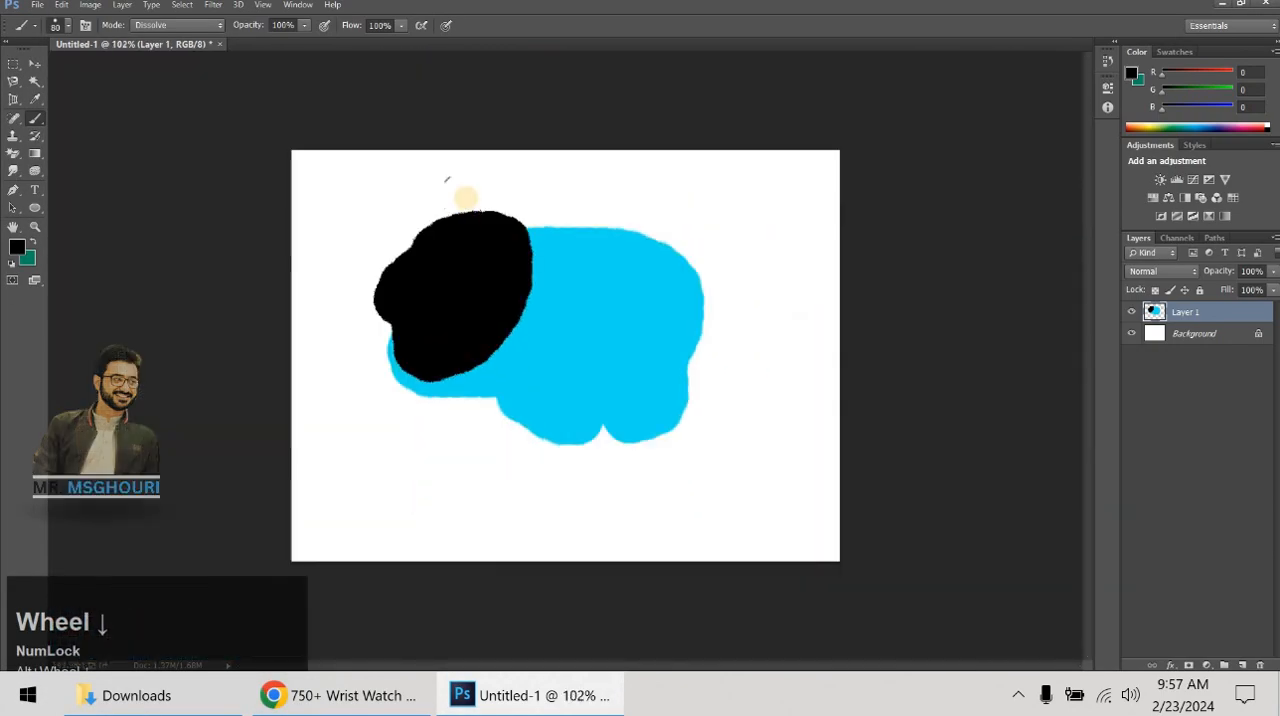
pyautogui.hotkey('ctrl', 'alt', 'z')
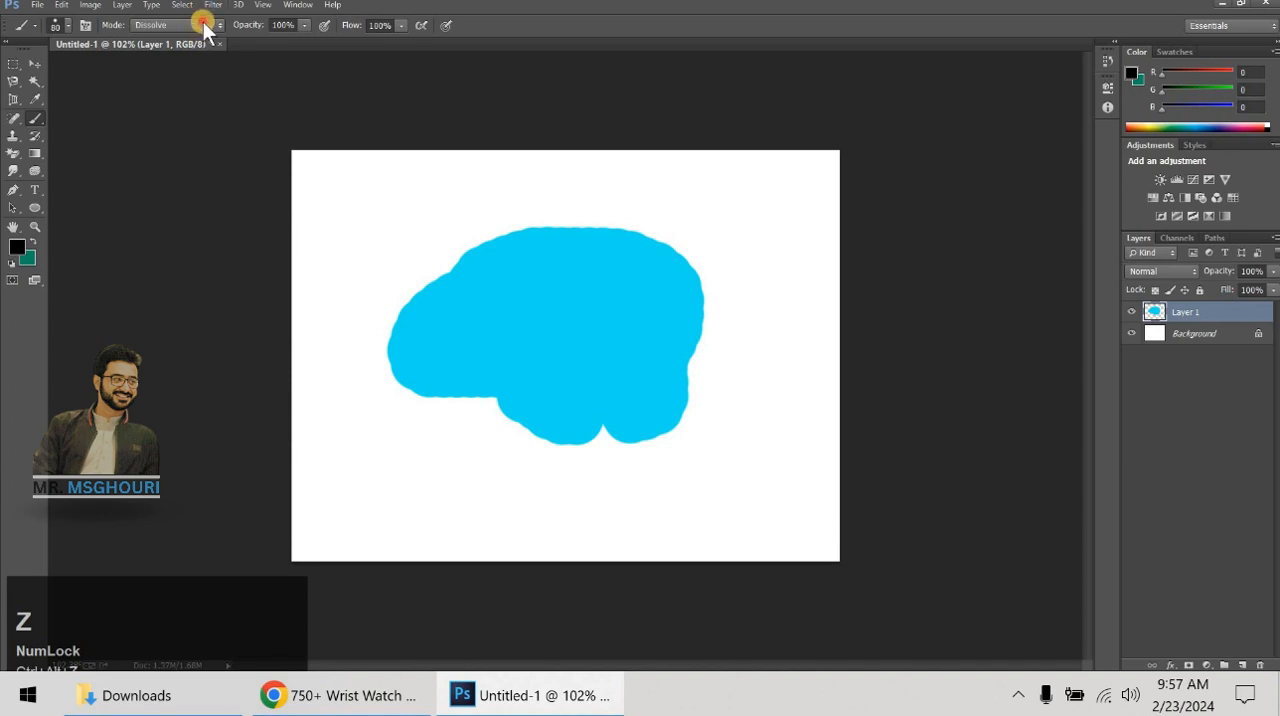
# - Switch the brush mode to Lighten, try a black stroke over the blob's upper-left part and undo it
pyautogui.click(205, 28)
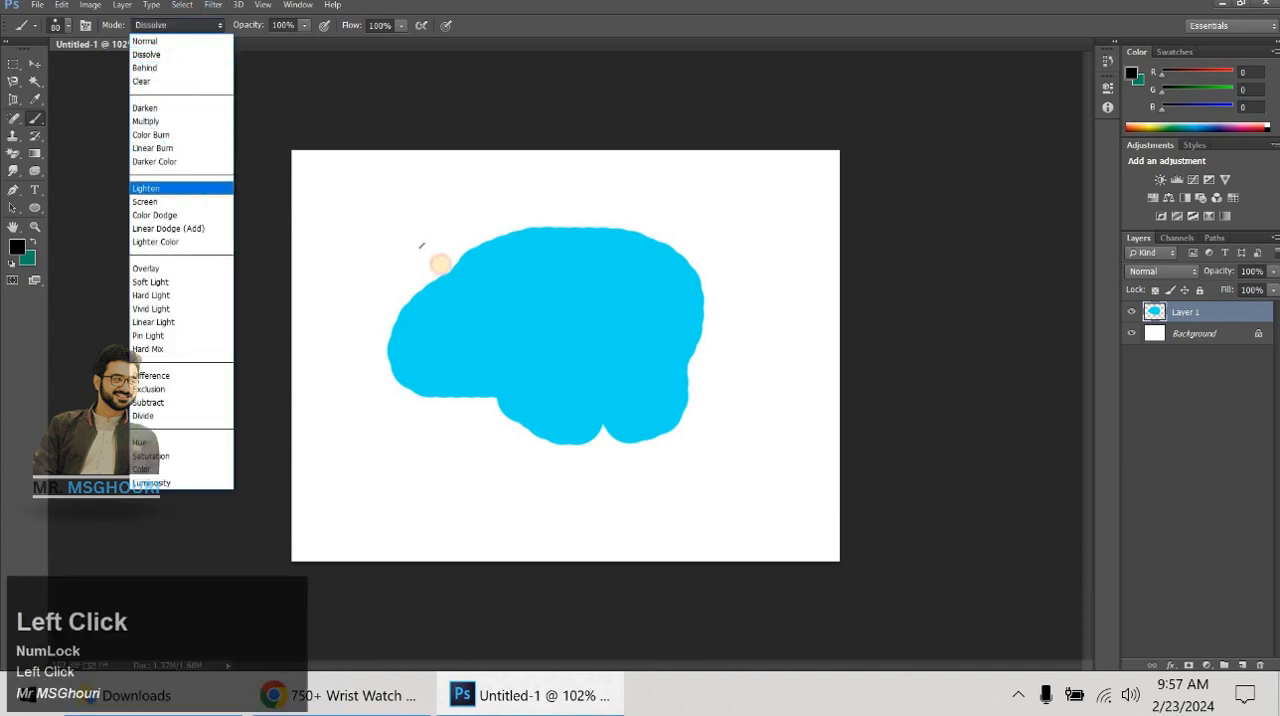
pyautogui.moveTo(440, 263)
pyautogui.mouseDown()
pyautogui.moveTo(445, 296)
pyautogui.moveTo(505, 364)
pyautogui.moveTo(477, 274)
pyautogui.mouseUp()
pyautogui.hotkey('ctrl', 'alt', 'z')
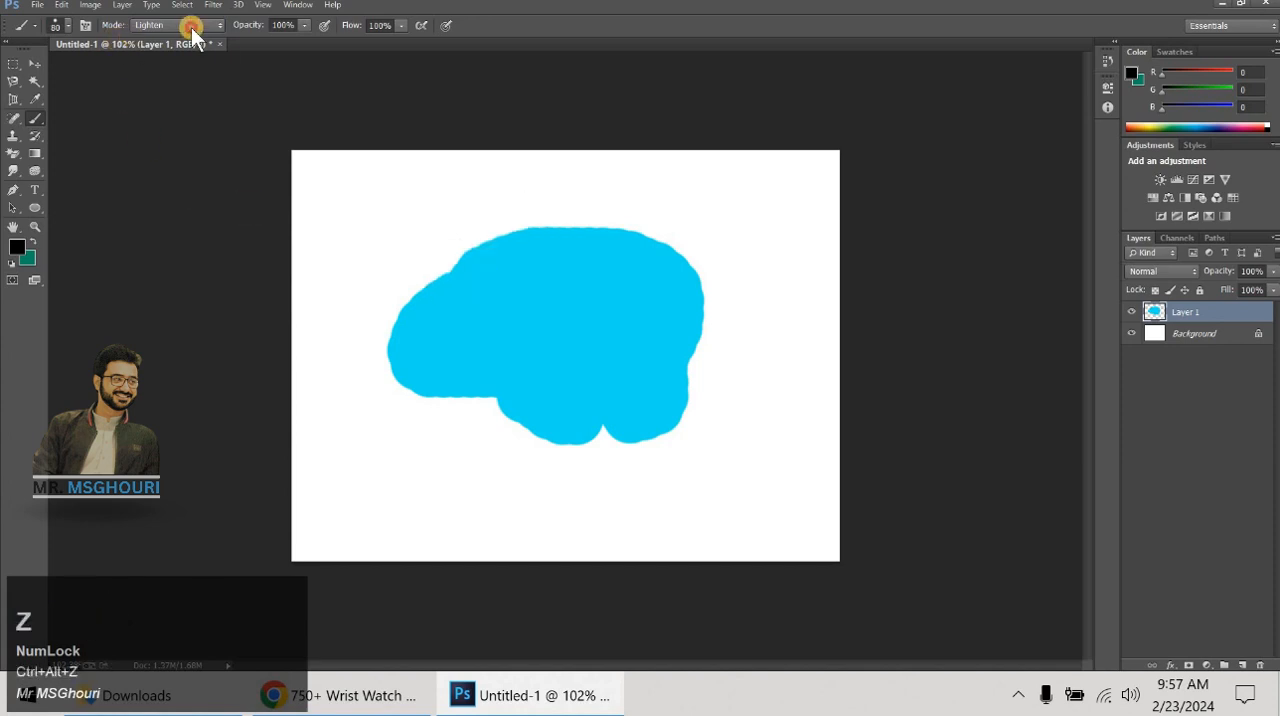
# - Switch the brush mode to Lighter Color, try black strokes over the blob's left side and undo them
pyautogui.click(185, 25)
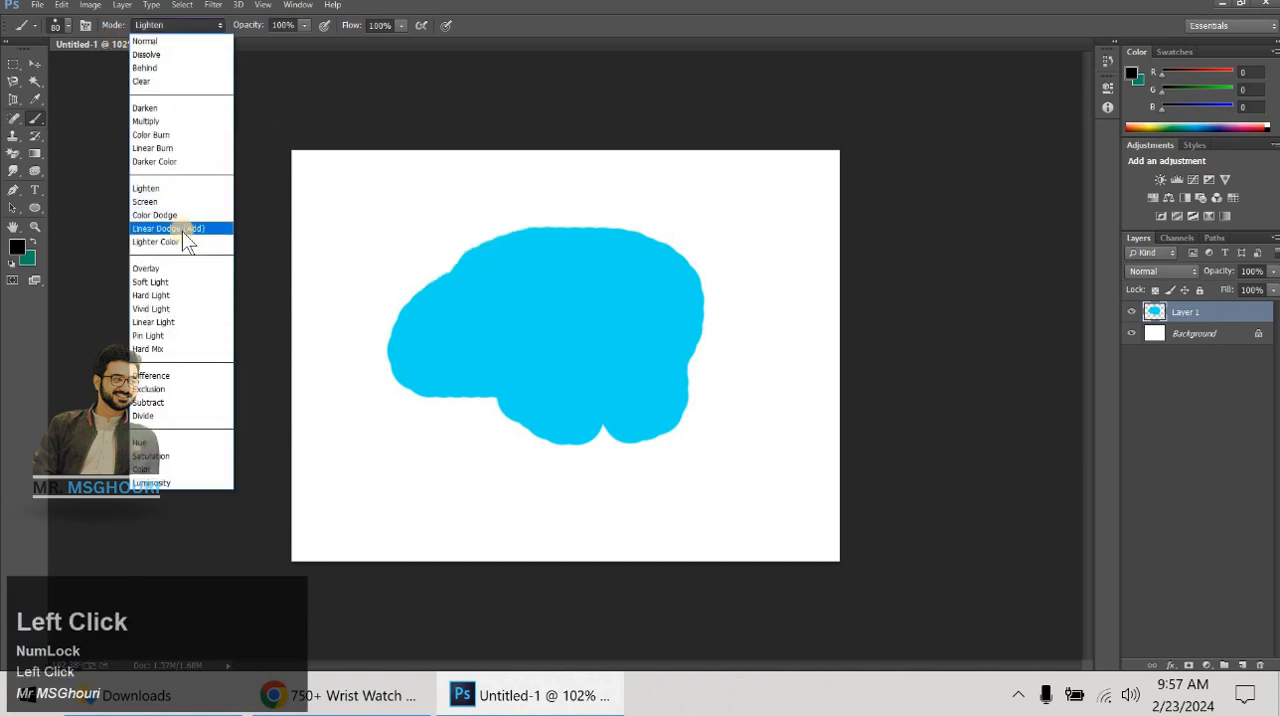
pyautogui.moveTo(440, 309)
pyautogui.mouseDown()
pyautogui.moveTo(420, 400)
pyautogui.moveTo(394, 284)
pyautogui.mouseUp()
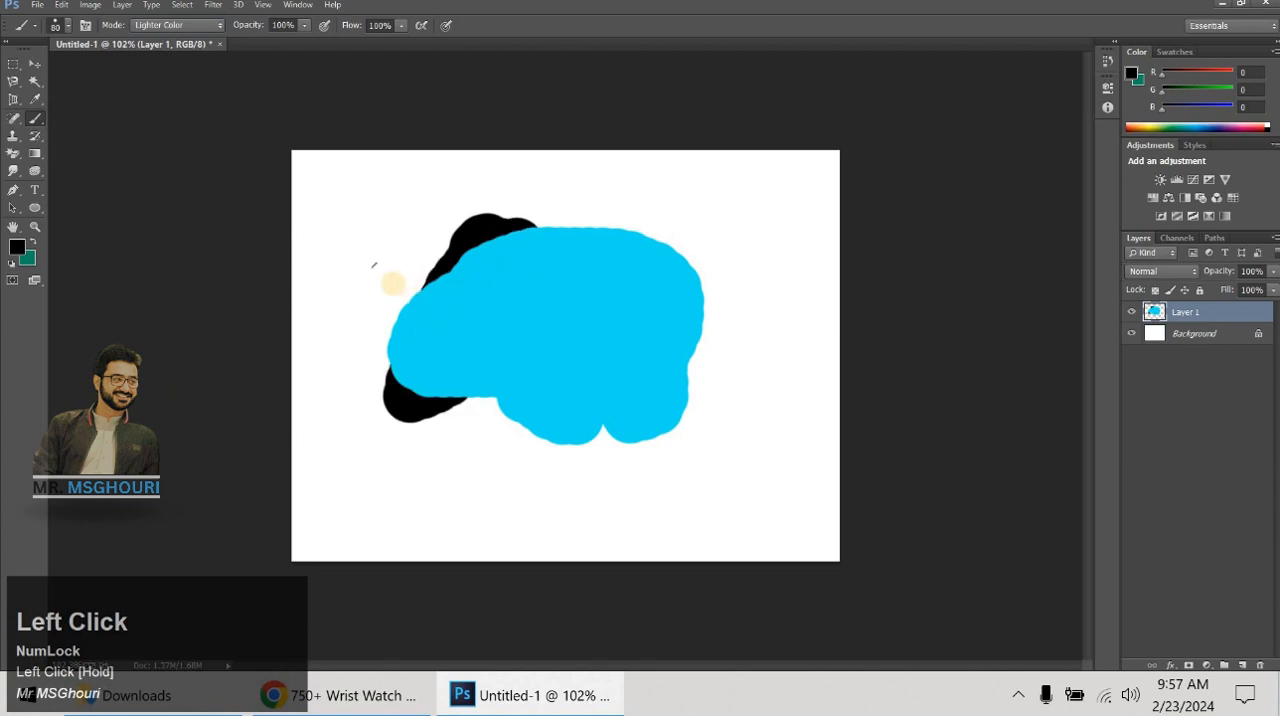
pyautogui.hotkey('ctrl', 'alt', 'z')
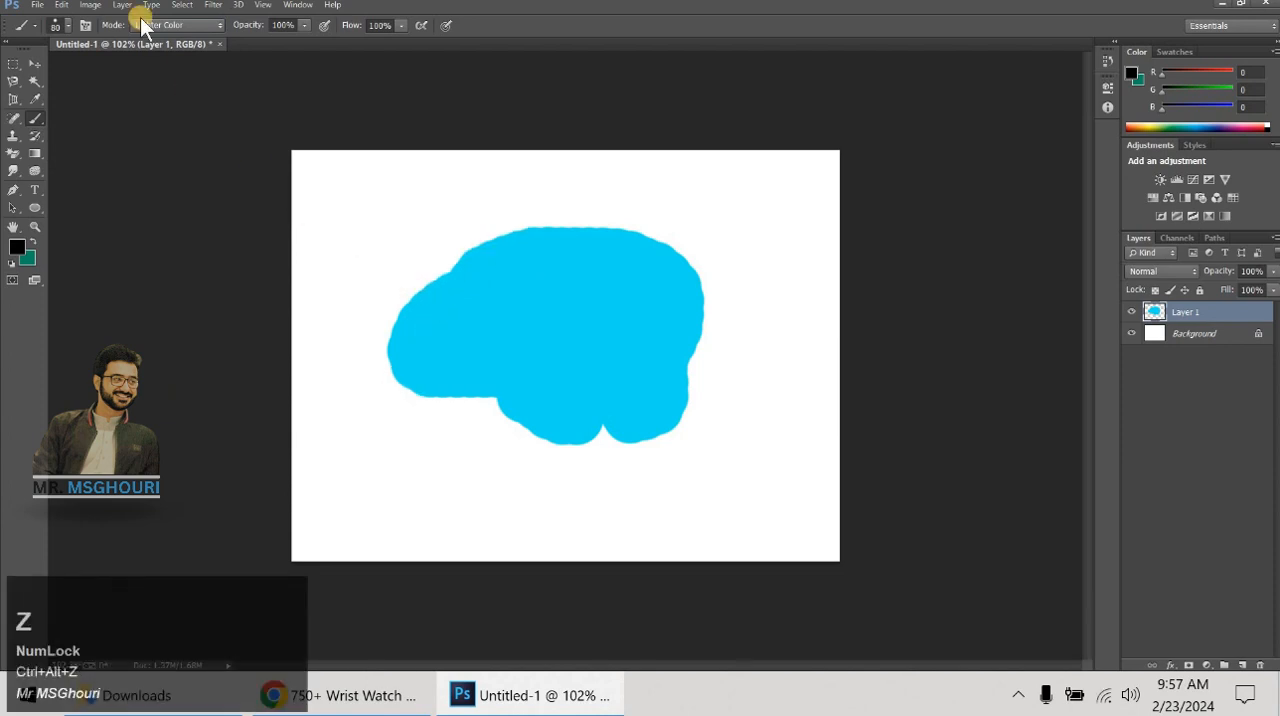
# - Switch the brush mode to Behind, try a black stroke along the blob's upper edge and undo it
pyautogui.click(145, 25)
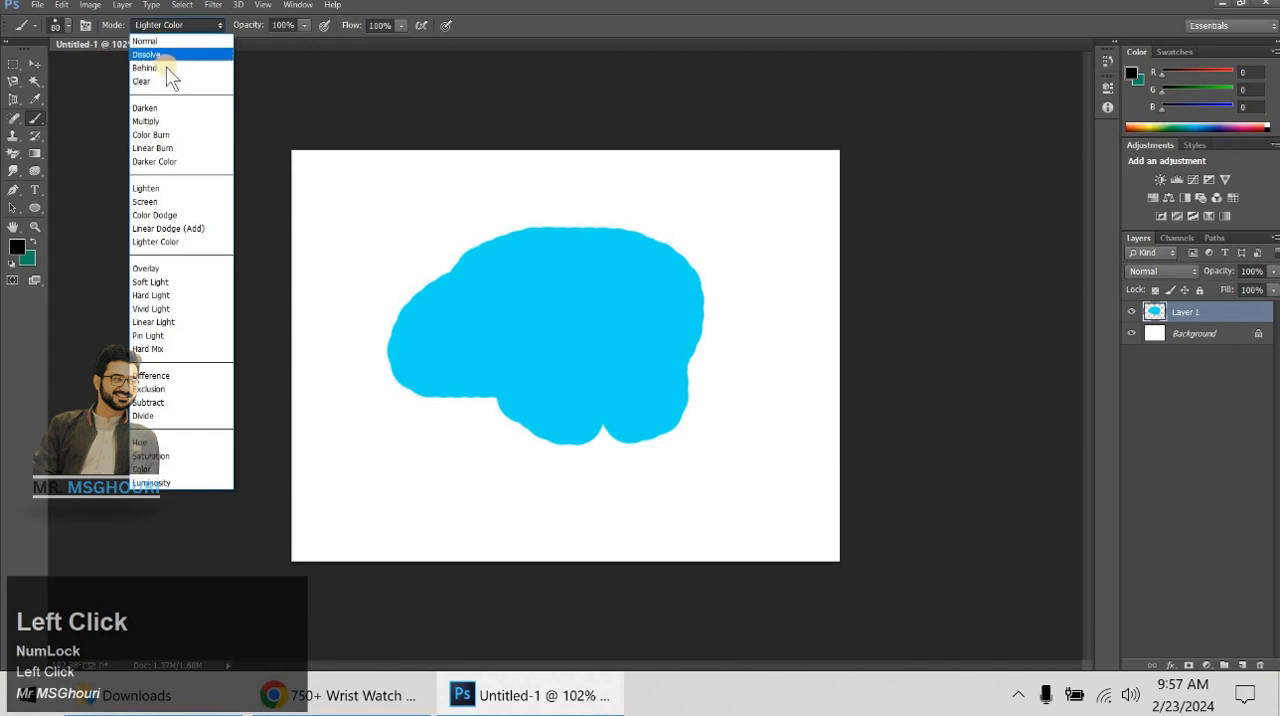
pyautogui.click(160, 68)
pyautogui.moveTo(545, 258)
pyautogui.mouseDown()
pyautogui.moveTo(520, 251)
pyautogui.moveTo(532, 260)
pyautogui.mouseUp()
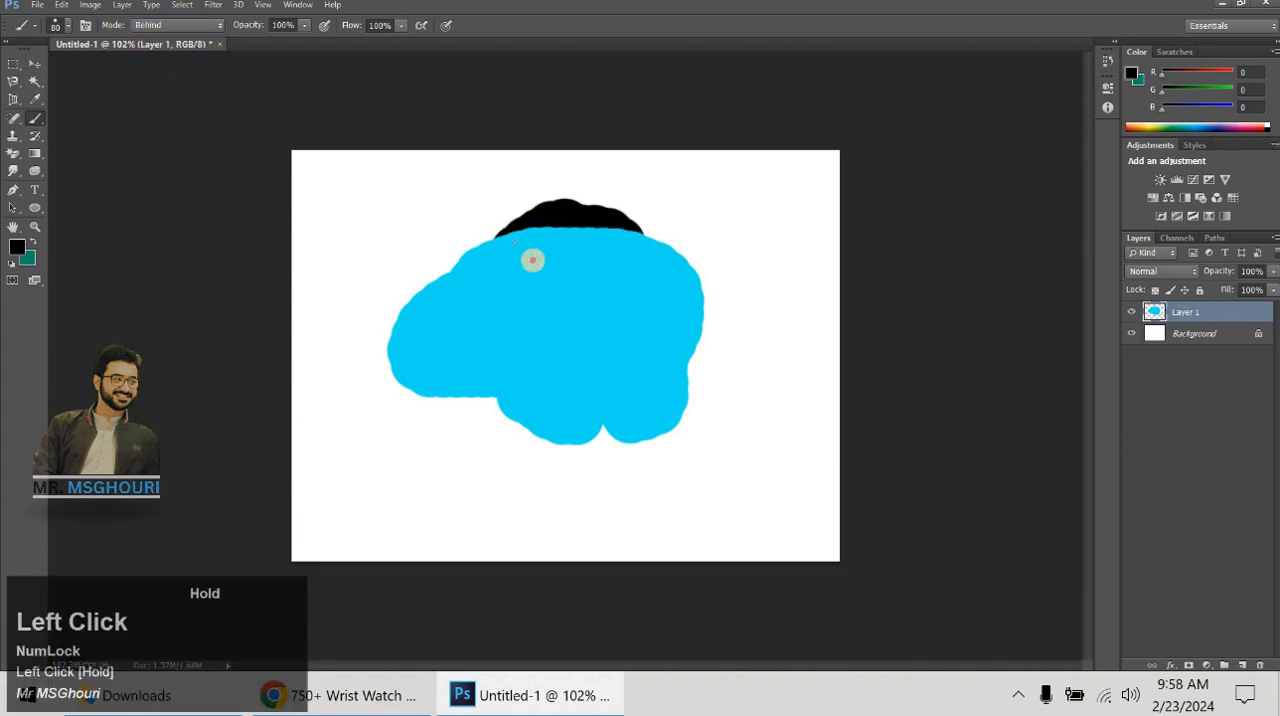
pyautogui.hotkey('ctrl', 'alt', 'z')
# - Return the brush mode to Normal, try a looping black stroke over the blob's left half and undo it
pyautogui.click(168, 25)
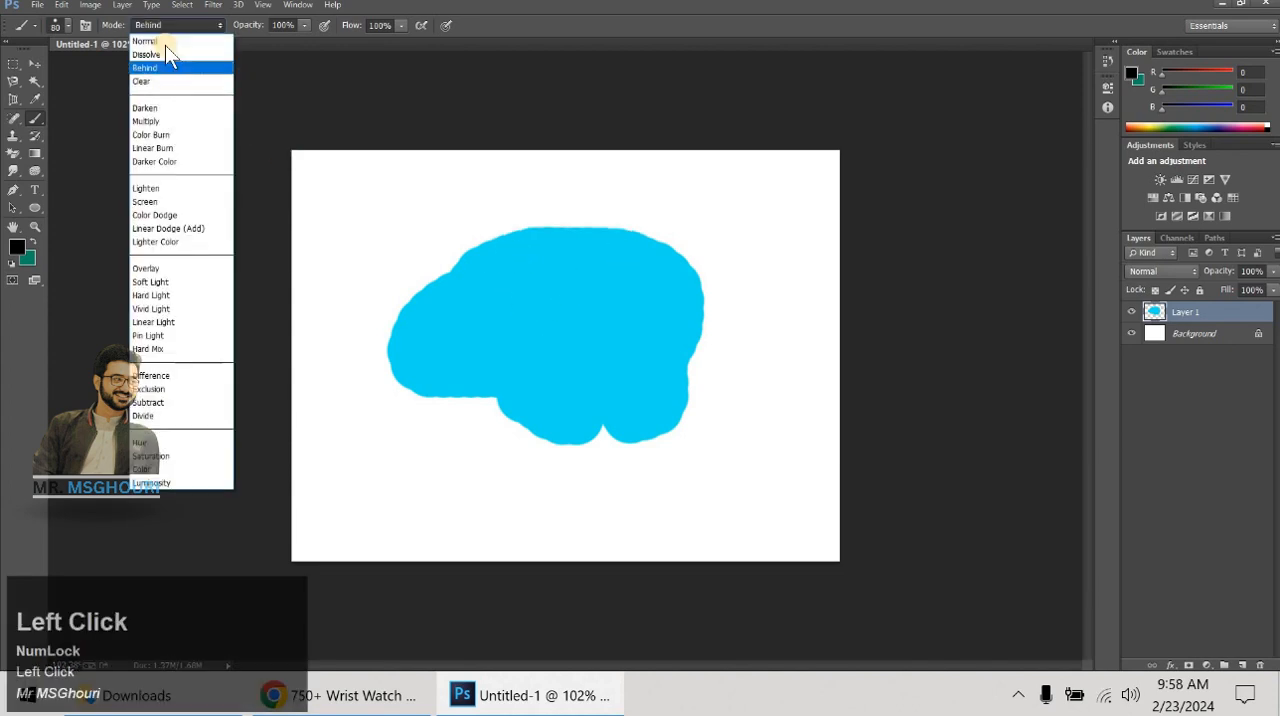
pyautogui.click(165, 38)
pyautogui.moveTo(491, 313)
pyautogui.mouseDown()
pyautogui.moveTo(501, 361)
pyautogui.moveTo(500, 326)
pyautogui.mouseUp()
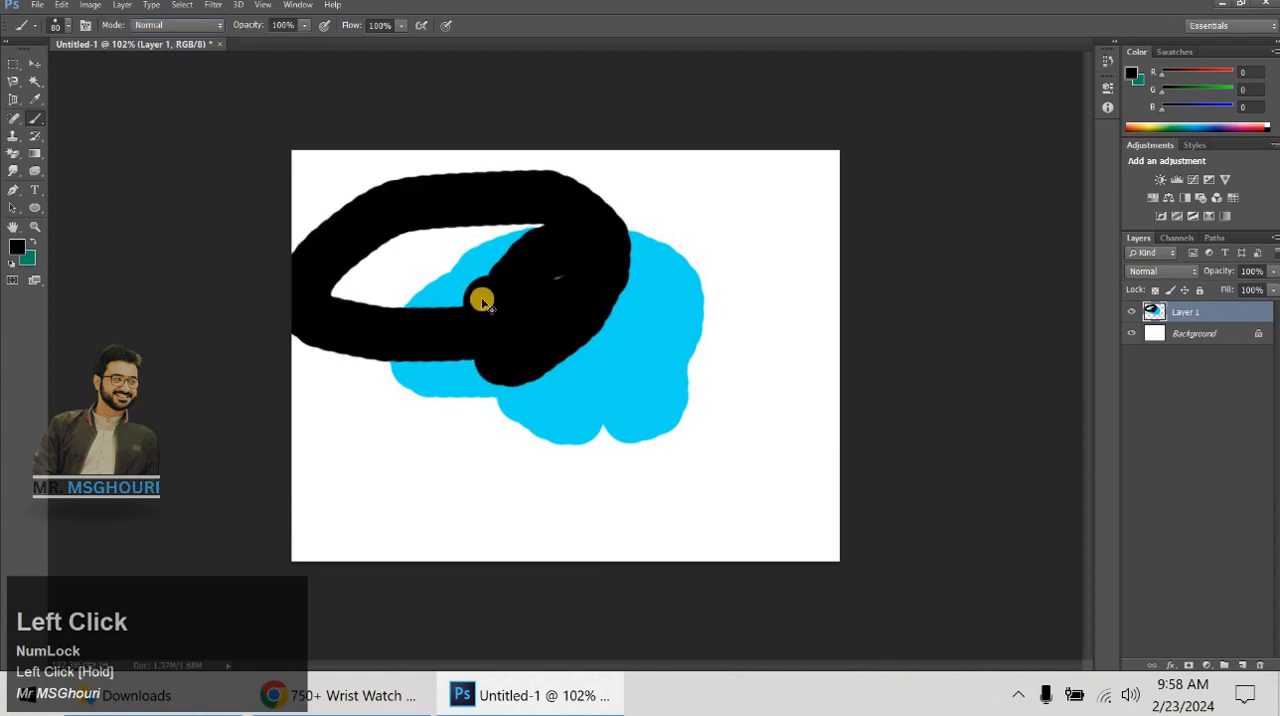
pyautogui.hotkey('ctrl', 'alt', 'z')
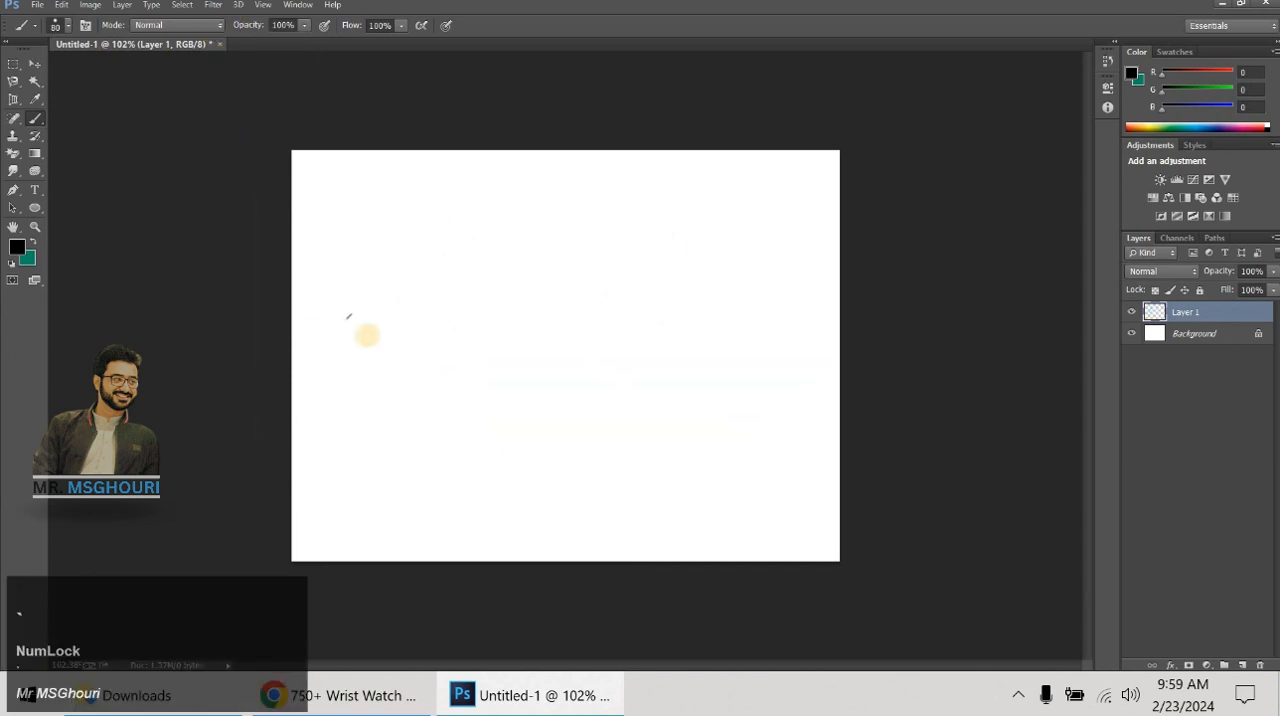
# - Set the foreground color to red (#db1919)
pyautogui.click(16, 246)
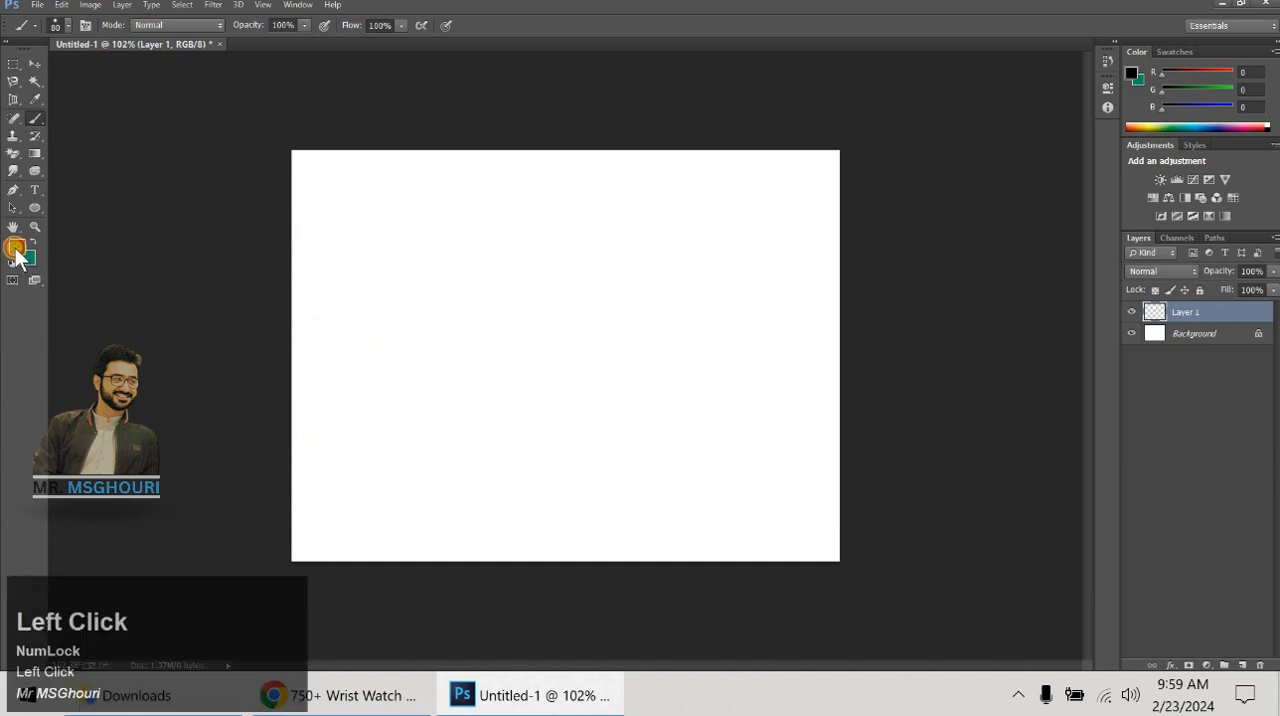
pyautogui.moveTo(674, 205); pyautogui.dragTo(677, 120)
pyautogui.click(643, 146)
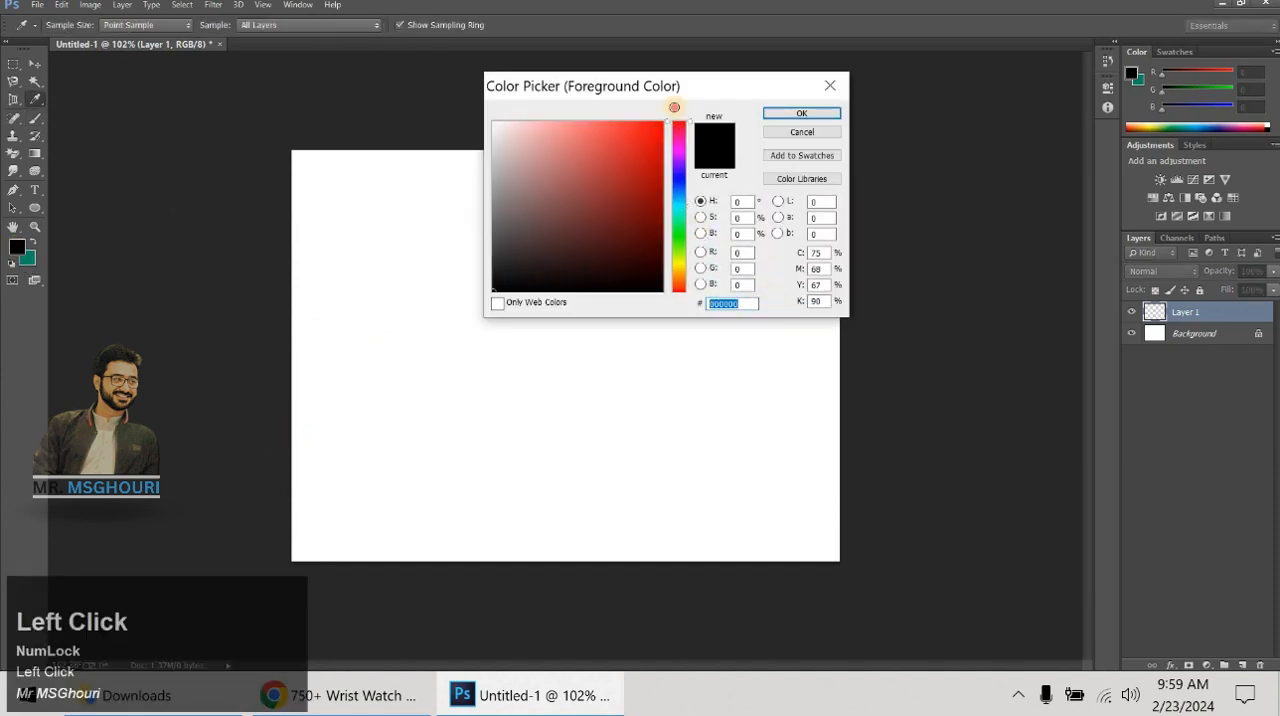
pyautogui.click(802, 114)
# - Enlarge the brush to 300 px and stamp one red circle on the left half of Layer 1
pyautogui.press(']')
pyautogui.press(']')
pyautogui.press(']')
pyautogui.press(']')
pyautogui.press(']')
pyautogui.press(']')
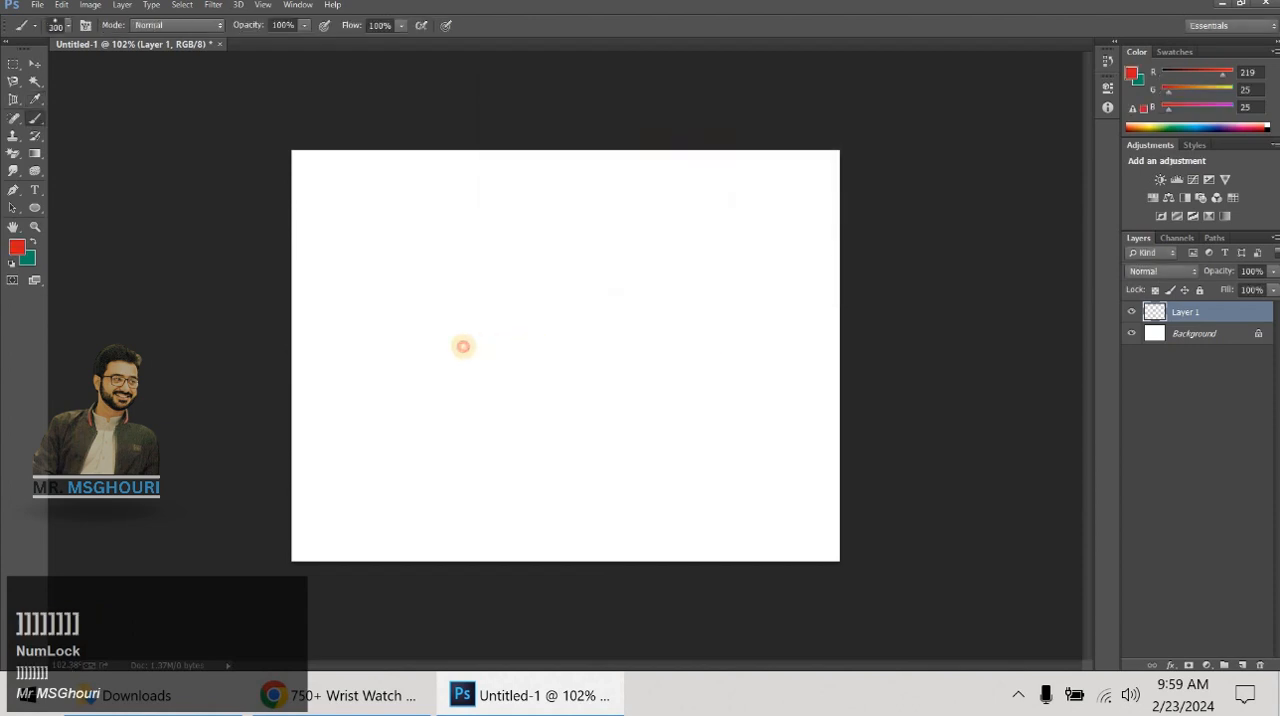
pyautogui.click(463, 346)
# - Set the foreground color to bright yellow (#fcff0d)
pyautogui.click(16, 247)
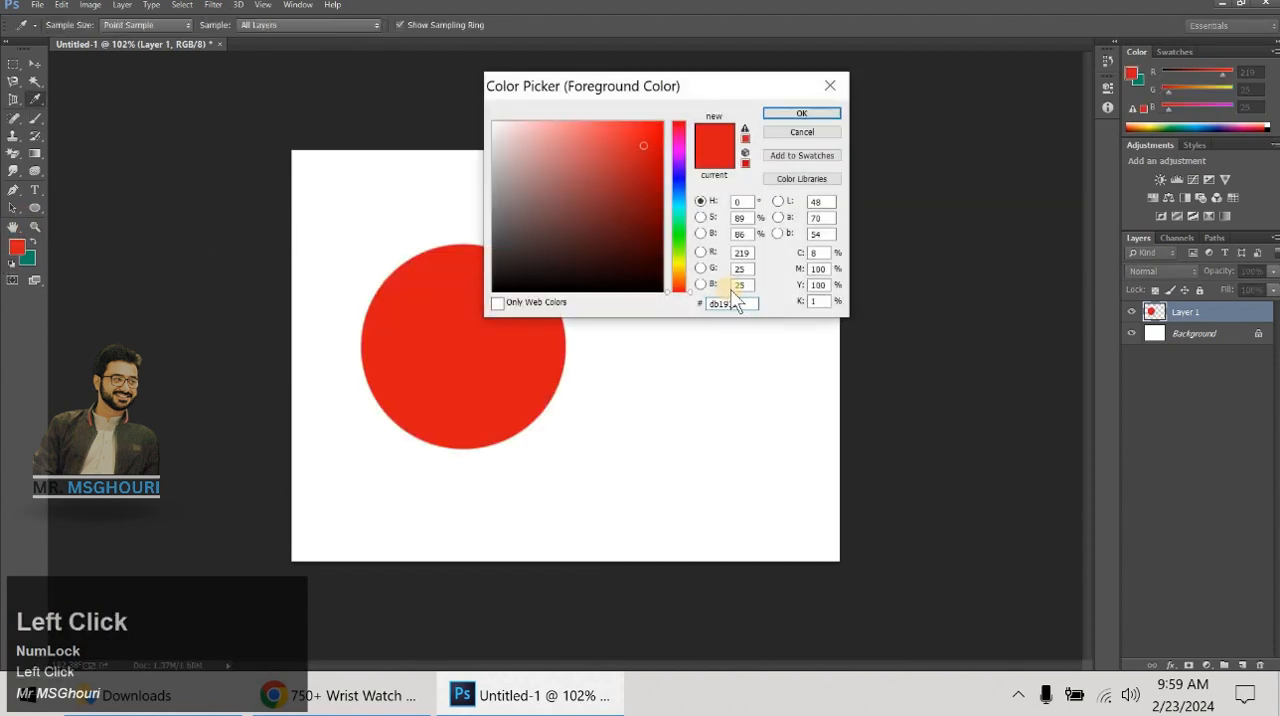
pyautogui.click(680, 264)
pyautogui.click(654, 121)
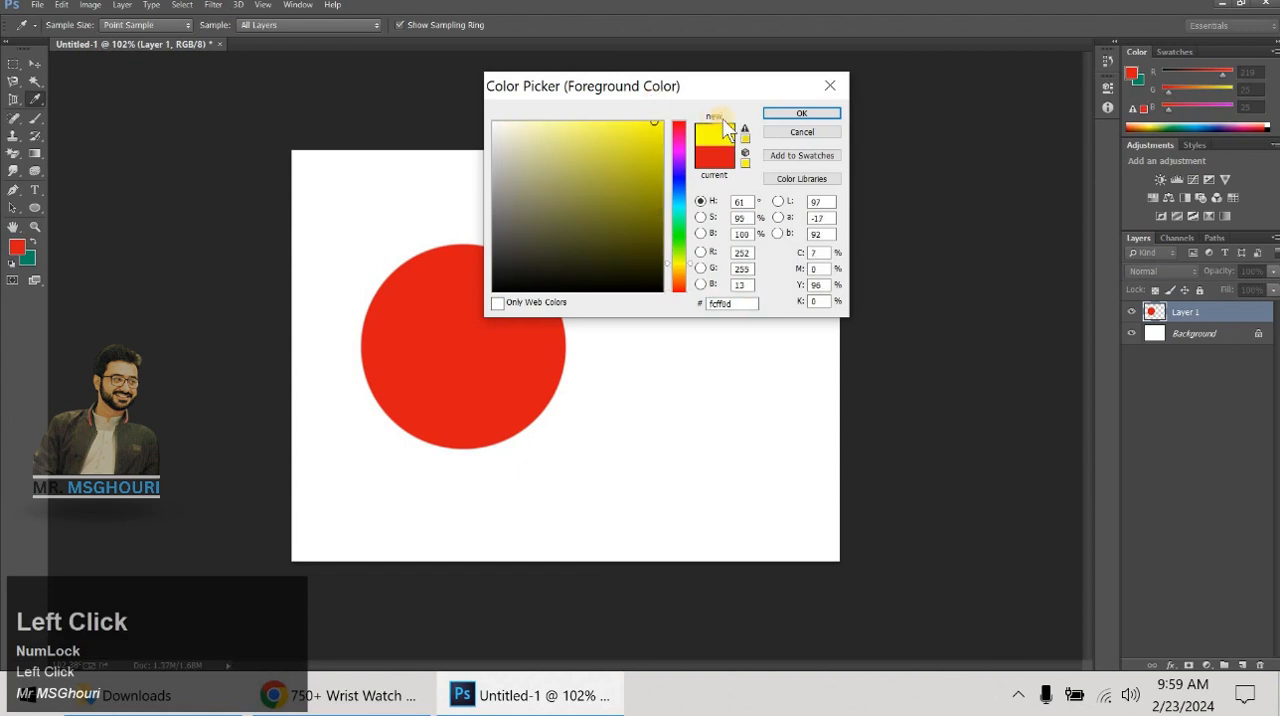
pyautogui.click(770, 112)
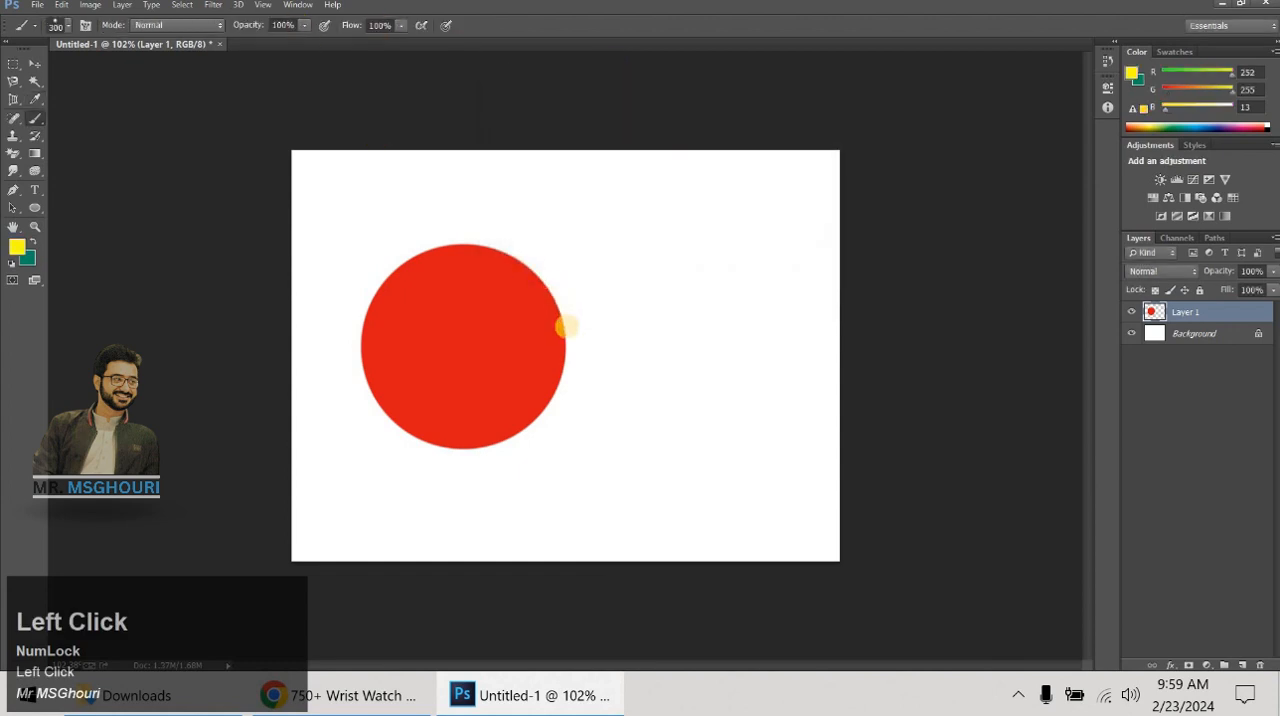
# - Try a broad yellow stroke at full opacity over the right side of the red circle and undo it
pyautogui.click(566, 326)
pyautogui.moveTo(566, 326)
pyautogui.mouseDown()
pyautogui.moveTo(597, 367)
pyautogui.moveTo(556, 358)
pyautogui.mouseUp()
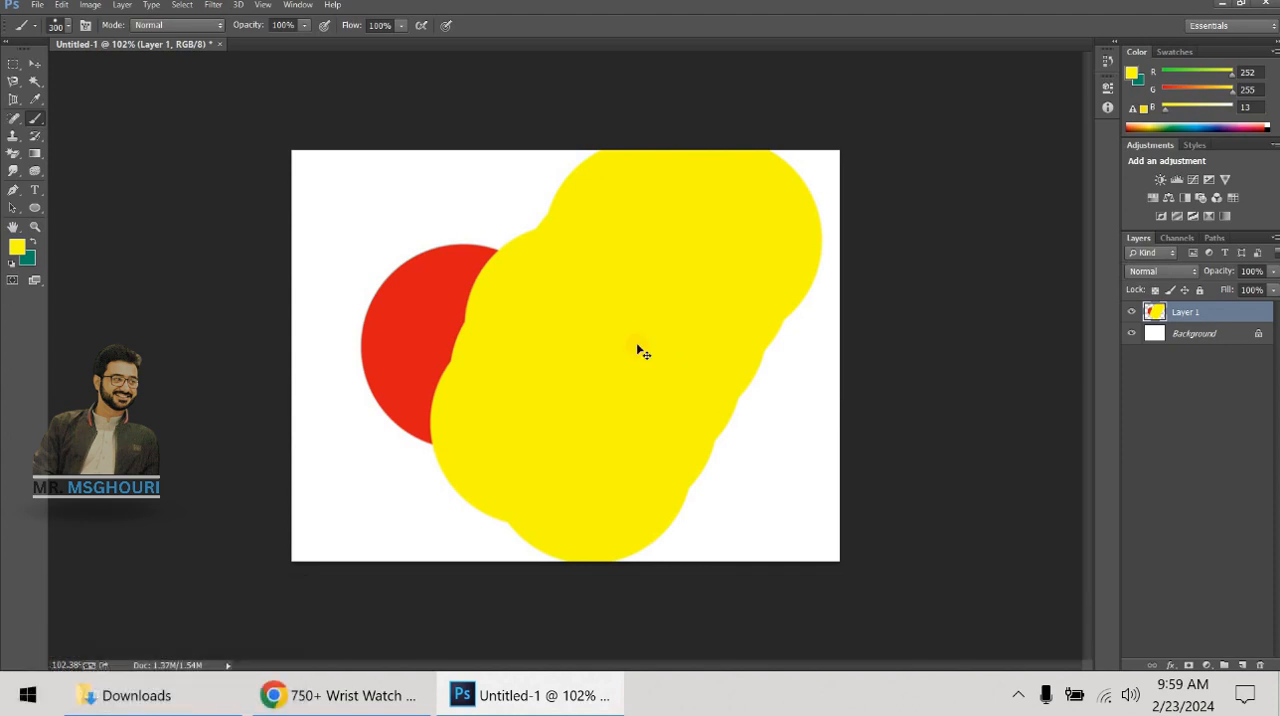
pyautogui.hotkey('ctrl', 'alt', 'z')
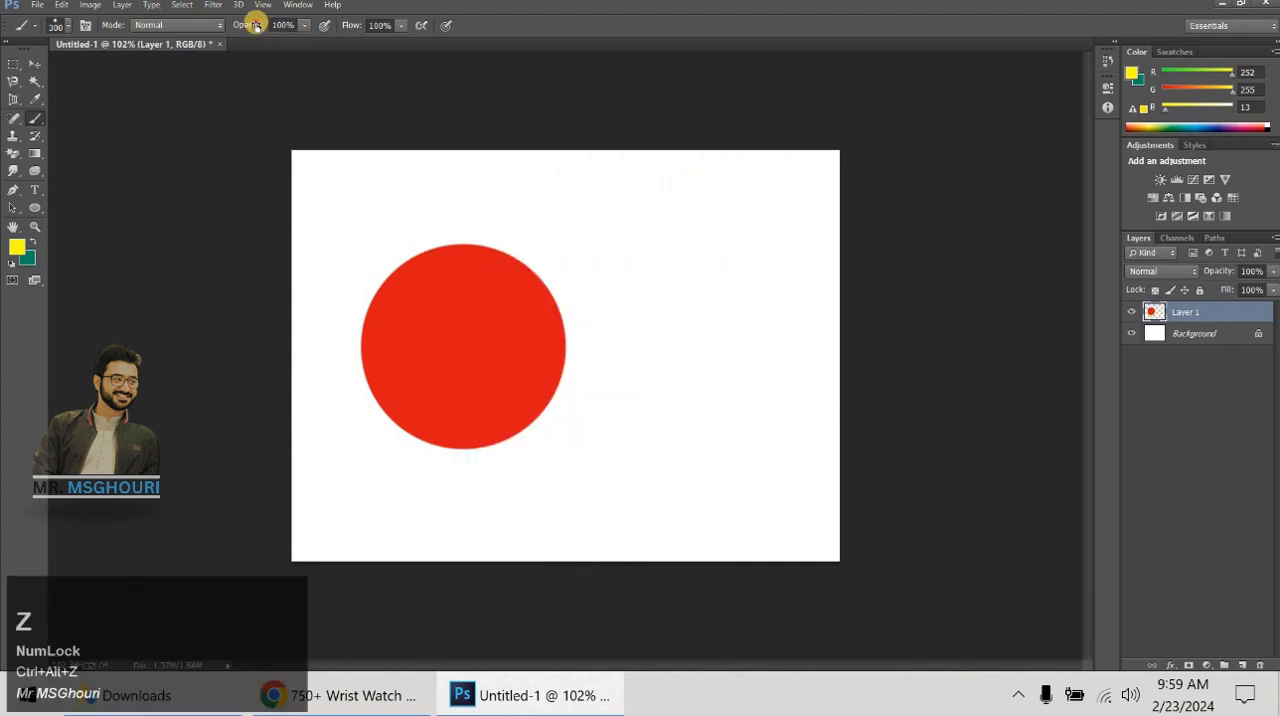
# - Lower the brush opacity to 74% and paint overlapping yellow strokes diagonally across the canvas and the red circle
pyautogui.moveTo(251, 21); pyautogui.dragTo(240, 21)
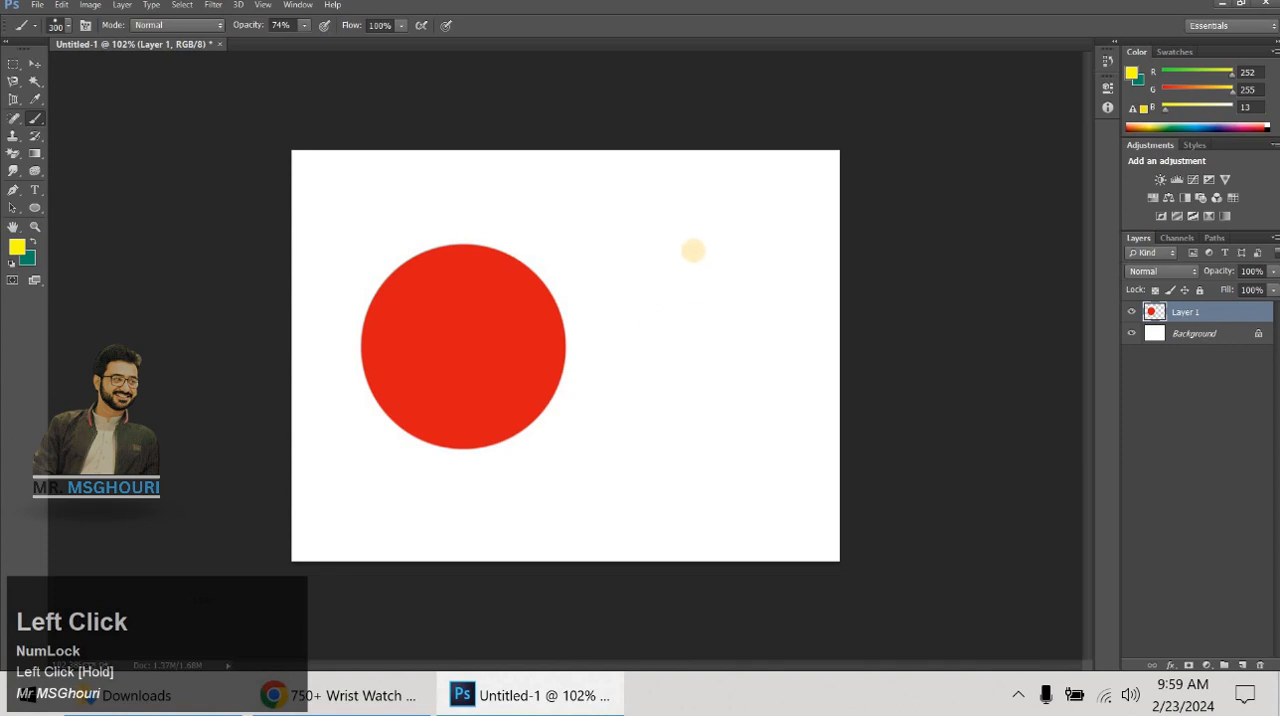
pyautogui.moveTo(693, 253)
pyautogui.mouseDown()
pyautogui.moveTo(613, 325)
pyautogui.moveTo(561, 420)
pyautogui.moveTo(466, 522)
pyautogui.moveTo(482, 486)
pyautogui.moveTo(858, 169)
pyautogui.moveTo(613, 685)
pyautogui.moveTo(829, 266)
pyautogui.moveTo(825, 515)
pyautogui.mouseUp()
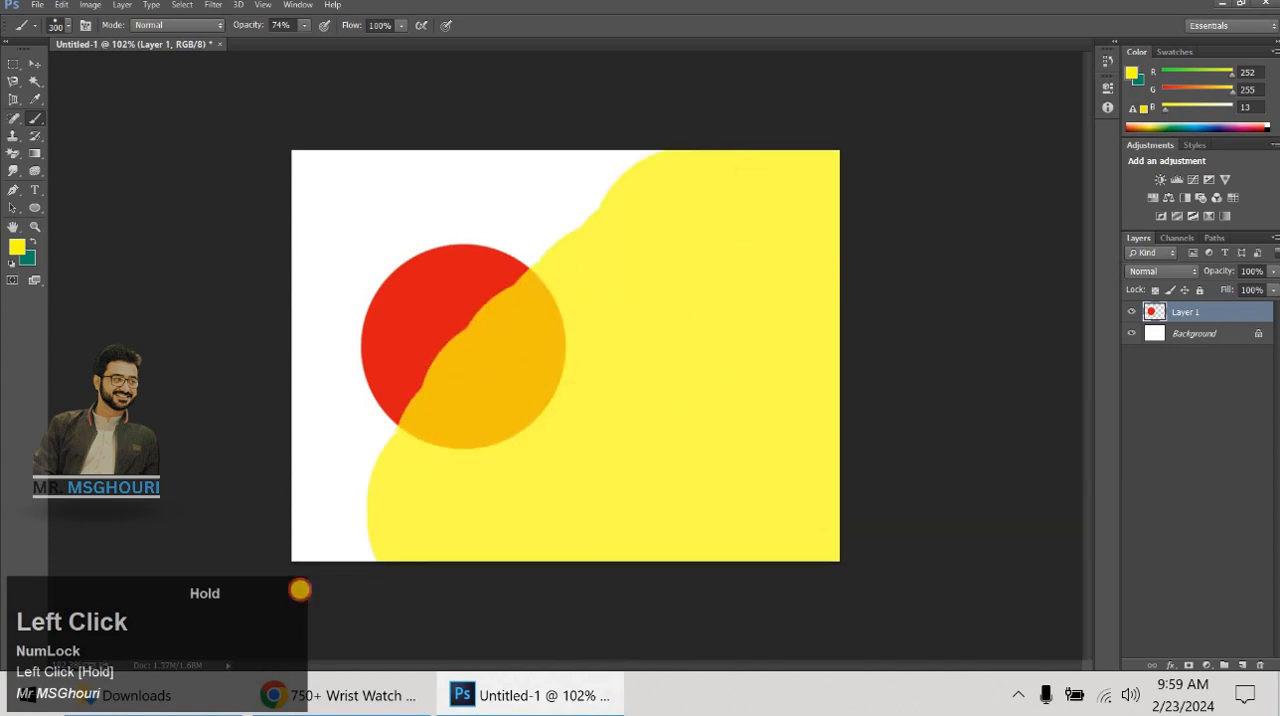
pyautogui.moveTo(300, 590); pyautogui.dragTo(463, 551)
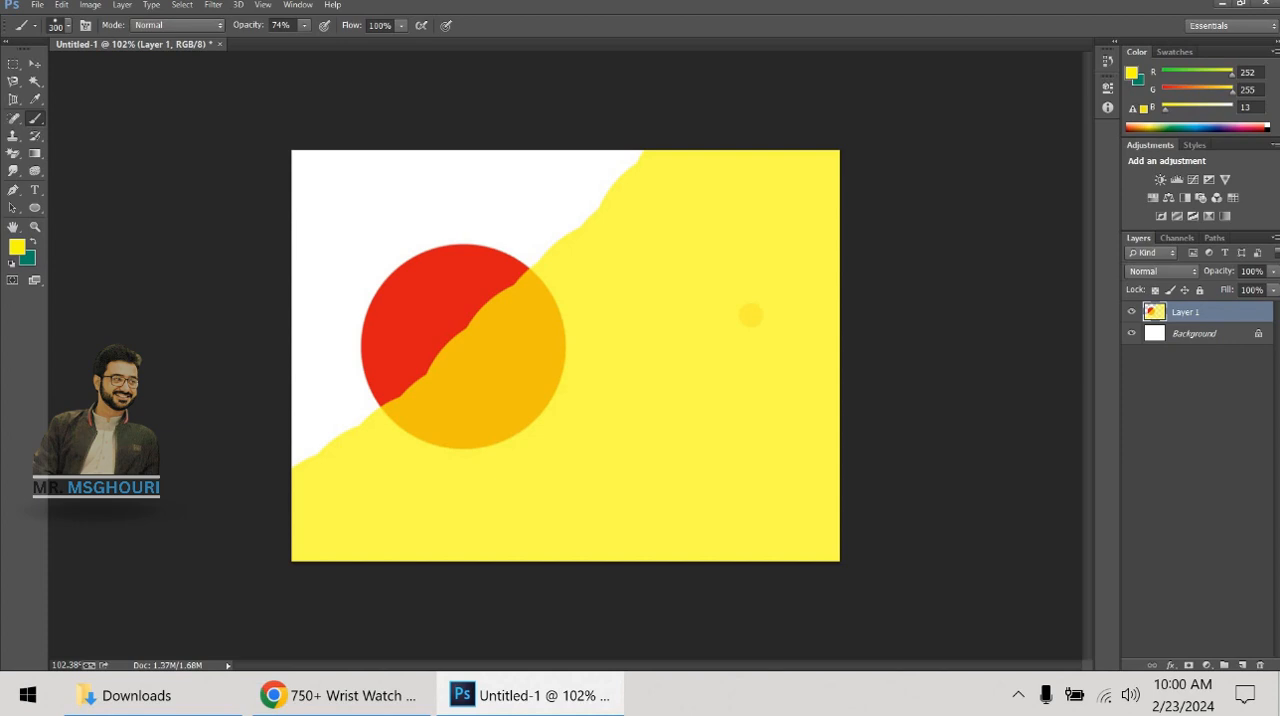
pyautogui.moveTo(707, 253)
pyautogui.mouseDown()
pyautogui.moveTo(303, 546)
pyautogui.moveTo(851, 162)
pyautogui.mouseUp()
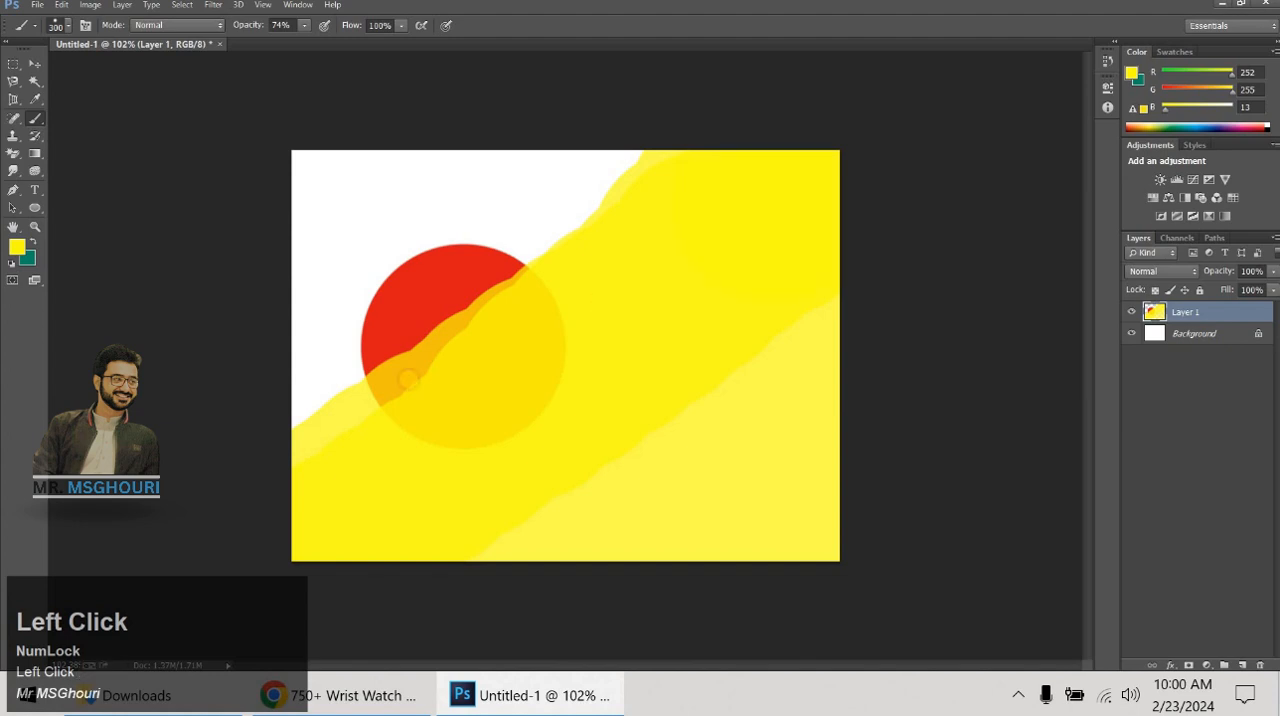
pyautogui.moveTo(408, 378); pyautogui.dragTo(692, 253)
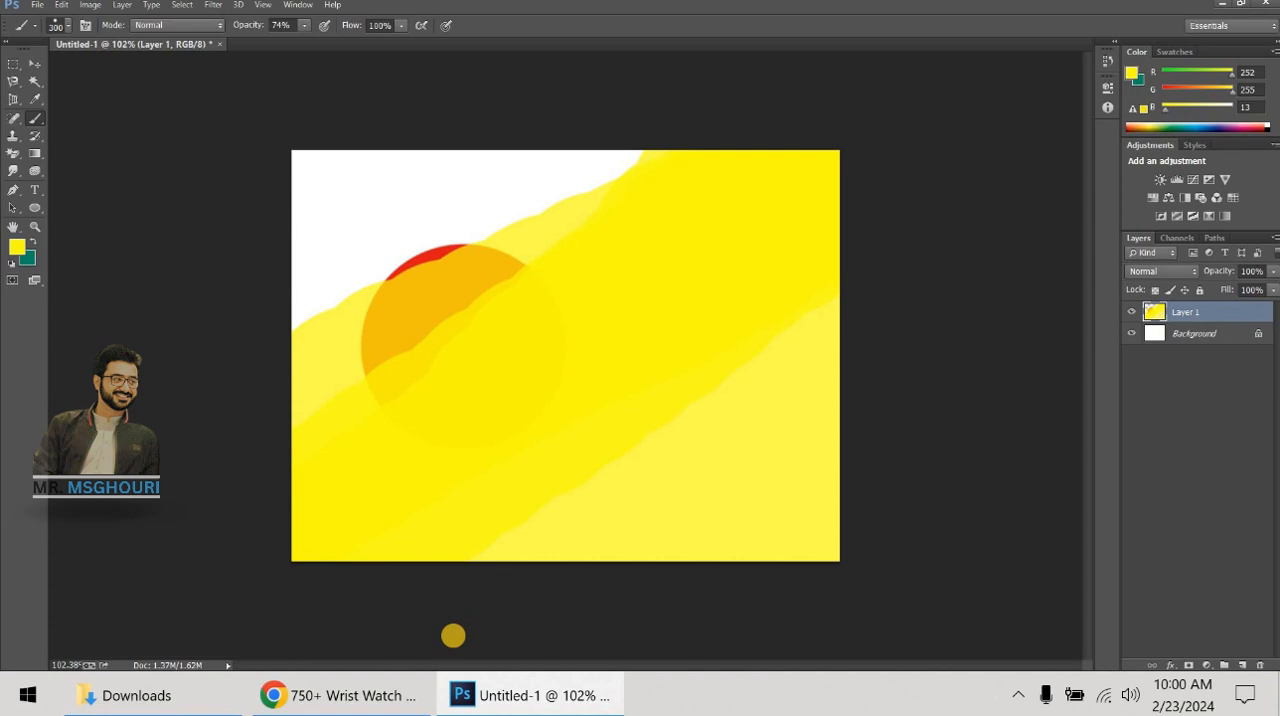
# - Undo the semi-transparent yellow strokes and the red circle until Layer 1 is empty
pyautogui.press('`')
pyautogui.hotkey('ctrl', 'alt', 'z')
pyautogui.hotkey('ctrl', 'alt', 'z')
pyautogui.hotkey('ctrl', 'alt', 'z')
pyautogui.hotkey('ctrl', 'alt', 'z')
pyautogui.hotkey('ctrl', 'alt', 'z')
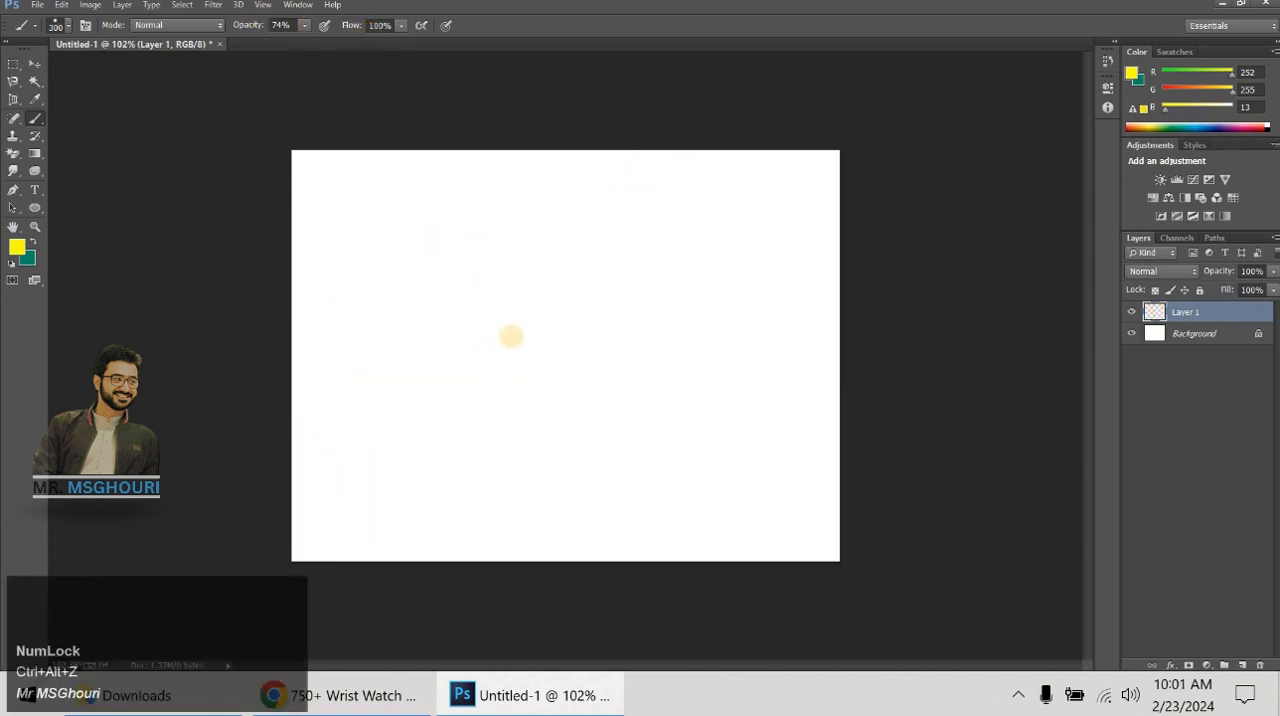
# - Set the foreground color to black (#000000)
pyautogui.click(16, 247)
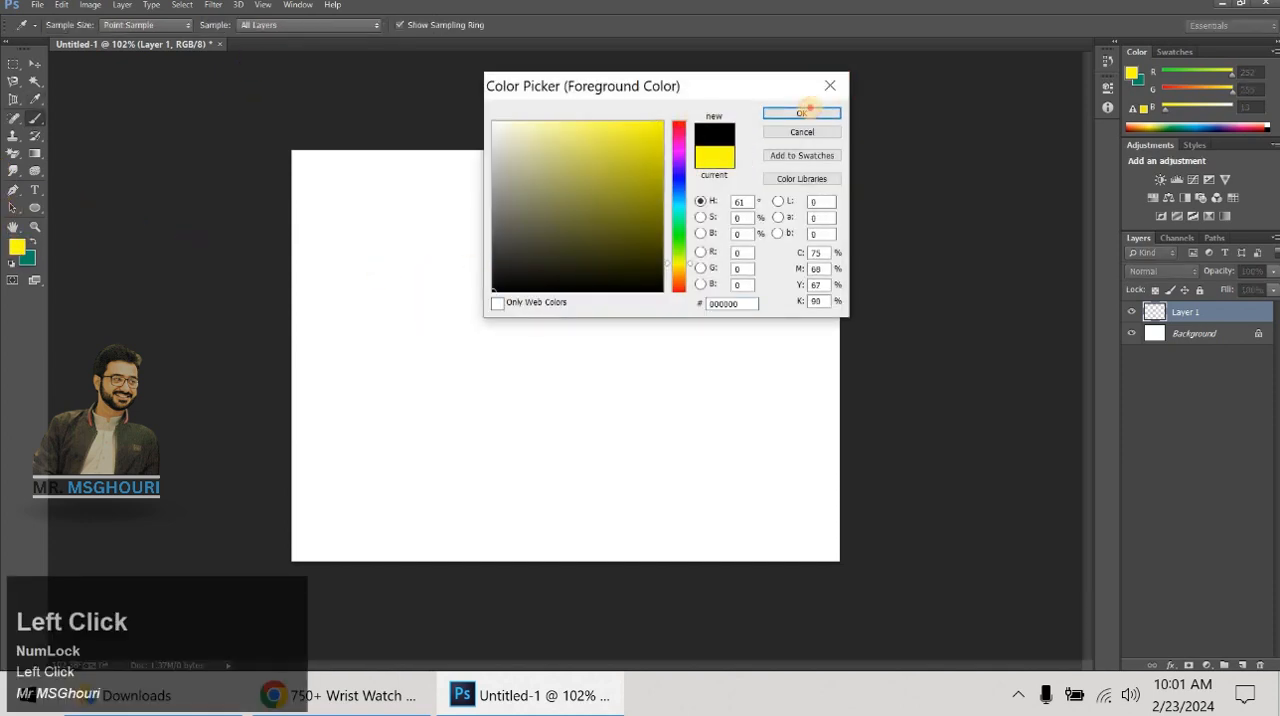
pyautogui.doubleClick(802, 112)
pyautogui.hotkey('ctrl', 'alt', 'z')
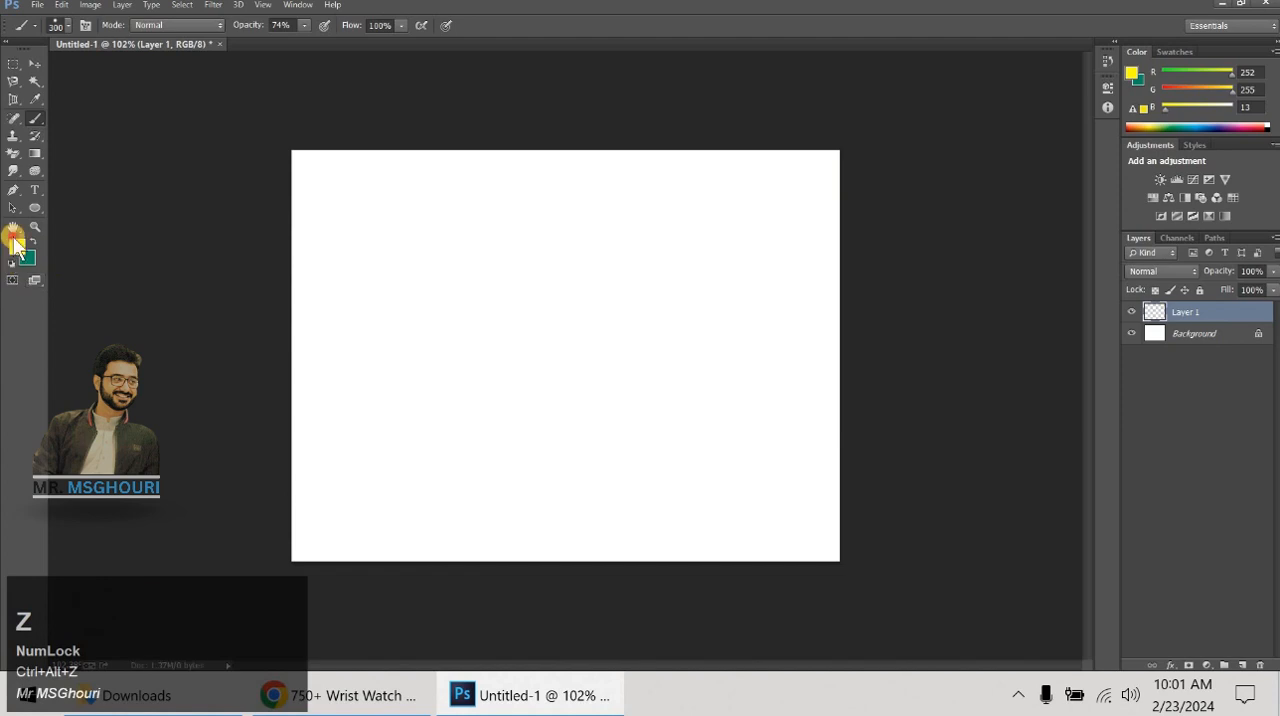
pyautogui.click(16, 246)
pyautogui.click(500, 290)
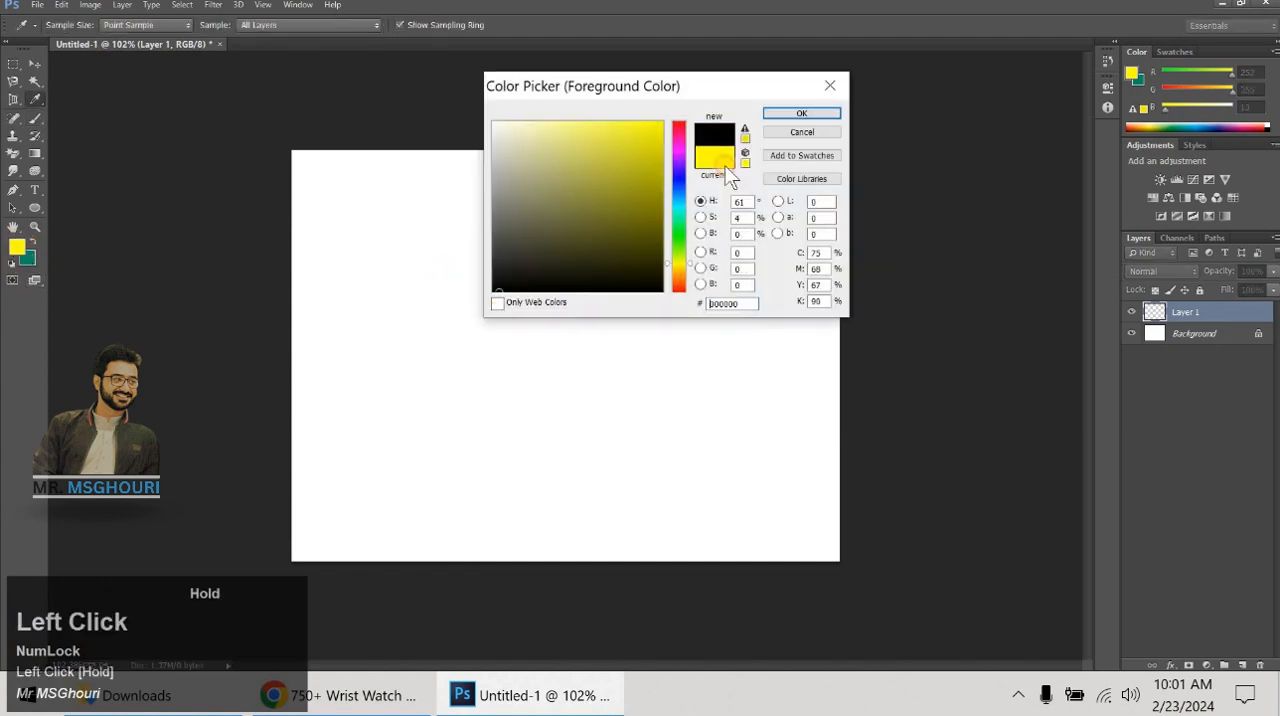
pyautogui.click(800, 114)
# - Enlarge the brush to 500 px, try one black stamp at 74% opacity in the middle of the canvas and undo it
pyautogui.press(']')
pyautogui.press(']')
pyautogui.press(']')
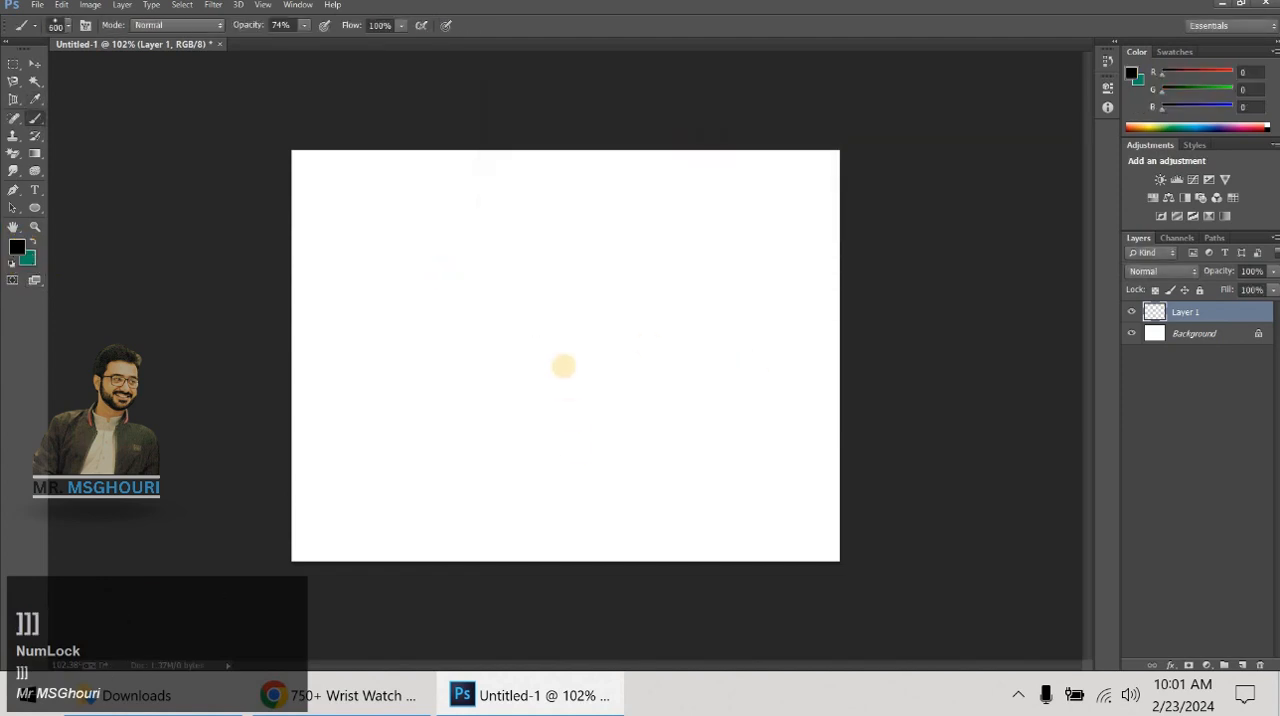
pyautogui.click(553, 353)
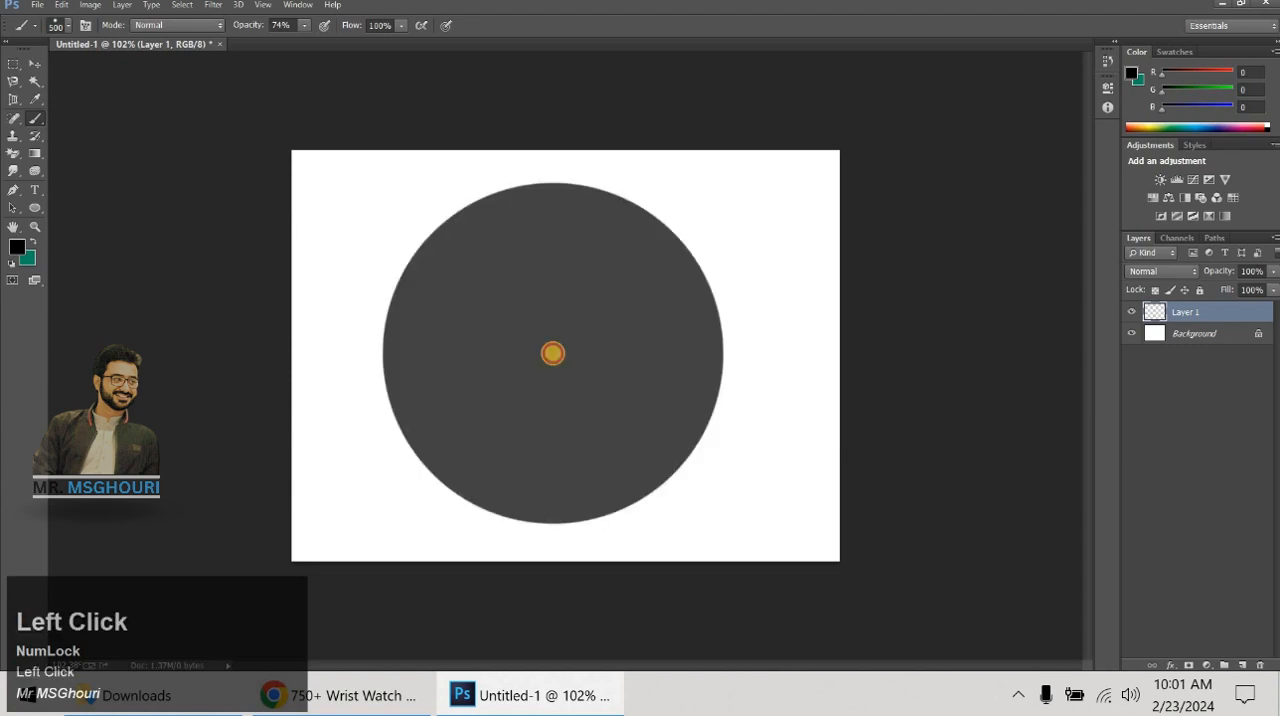
pyautogui.press('ctrl')
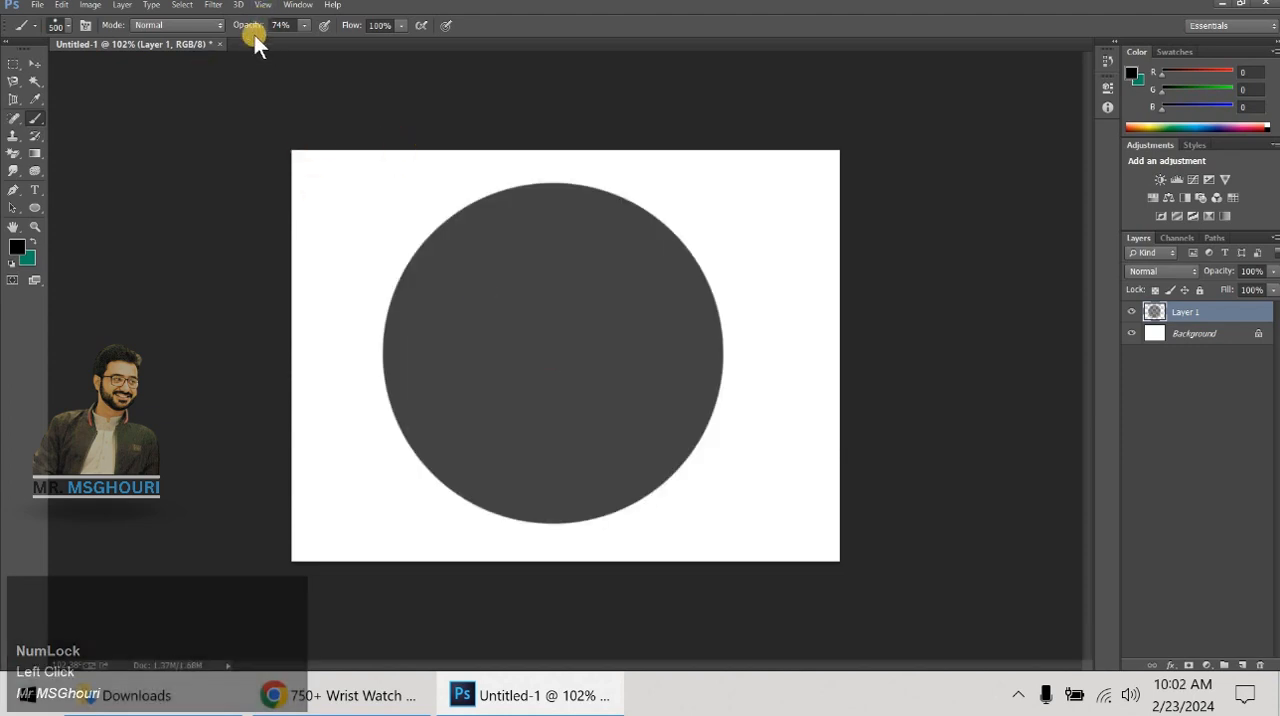
pyautogui.hotkey('ctrl', 'alt', 'z')
# - Raise the brush opacity to 100% and stamp one solid black circle in the middle of the canvas
pyautogui.click(300, 24)
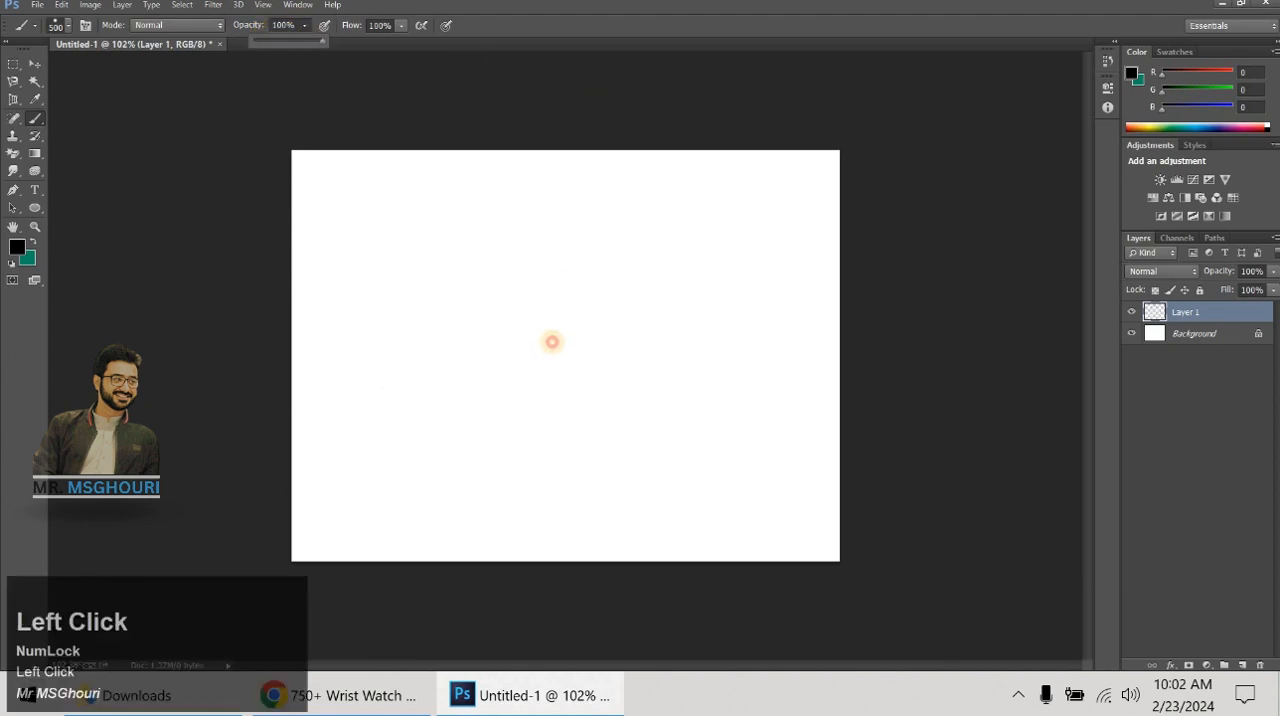
pyautogui.click(552, 341)
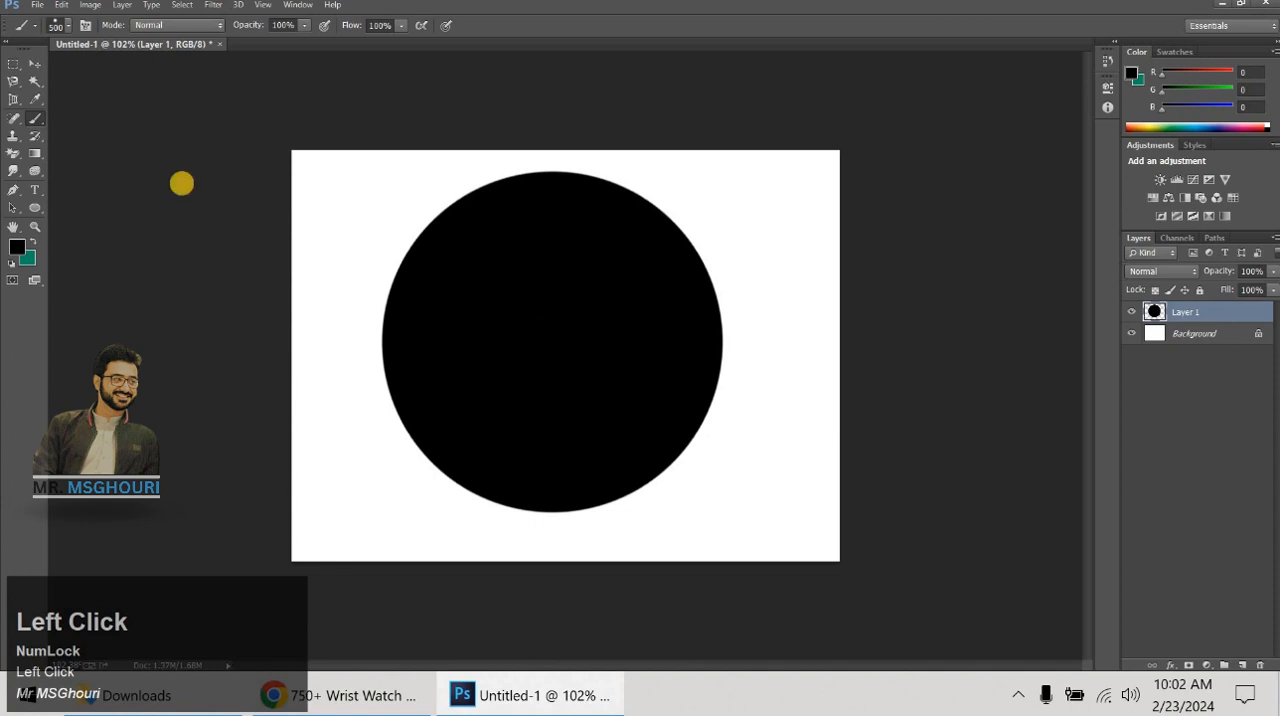
pyautogui.click(16, 245)
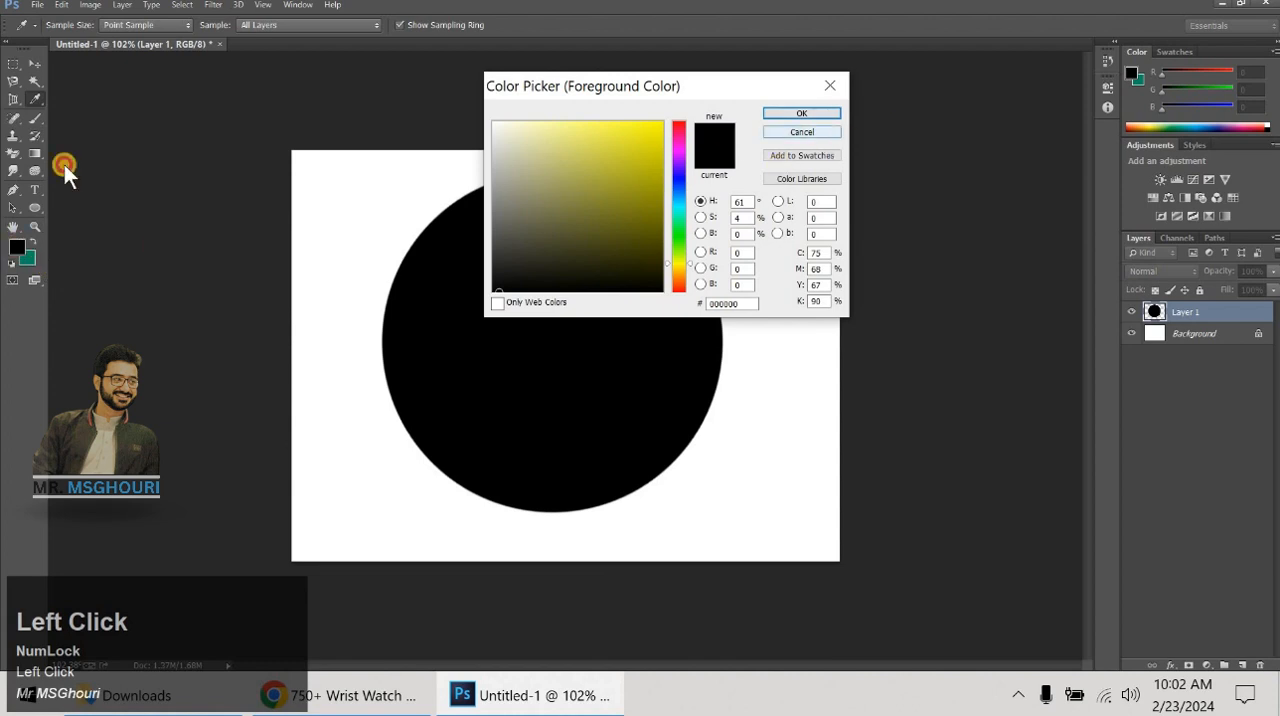
pyautogui.press('Return')
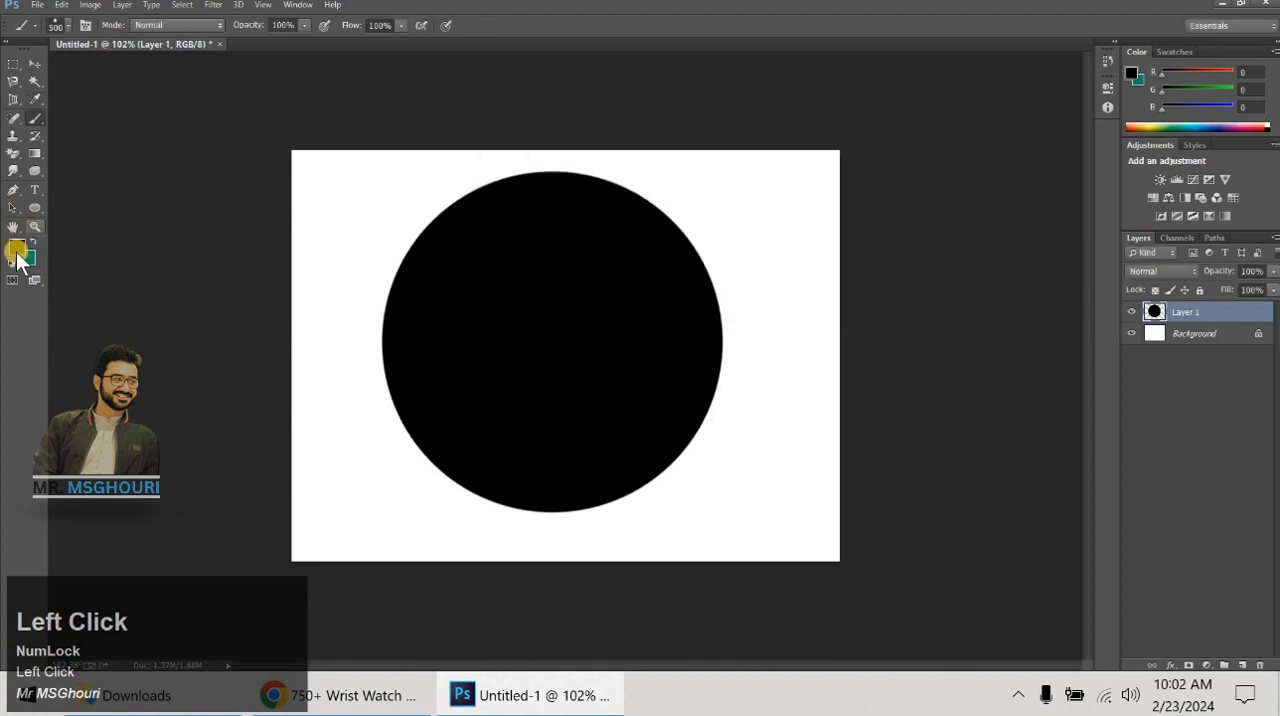
# - Paint overlapping black strokes around the solid circle with the brush flow at 13% and its size reduced to 175 px
pyautogui.click(397, 25)
pyautogui.moveTo(385, 45); pyautogui.dragTo(341, 49)
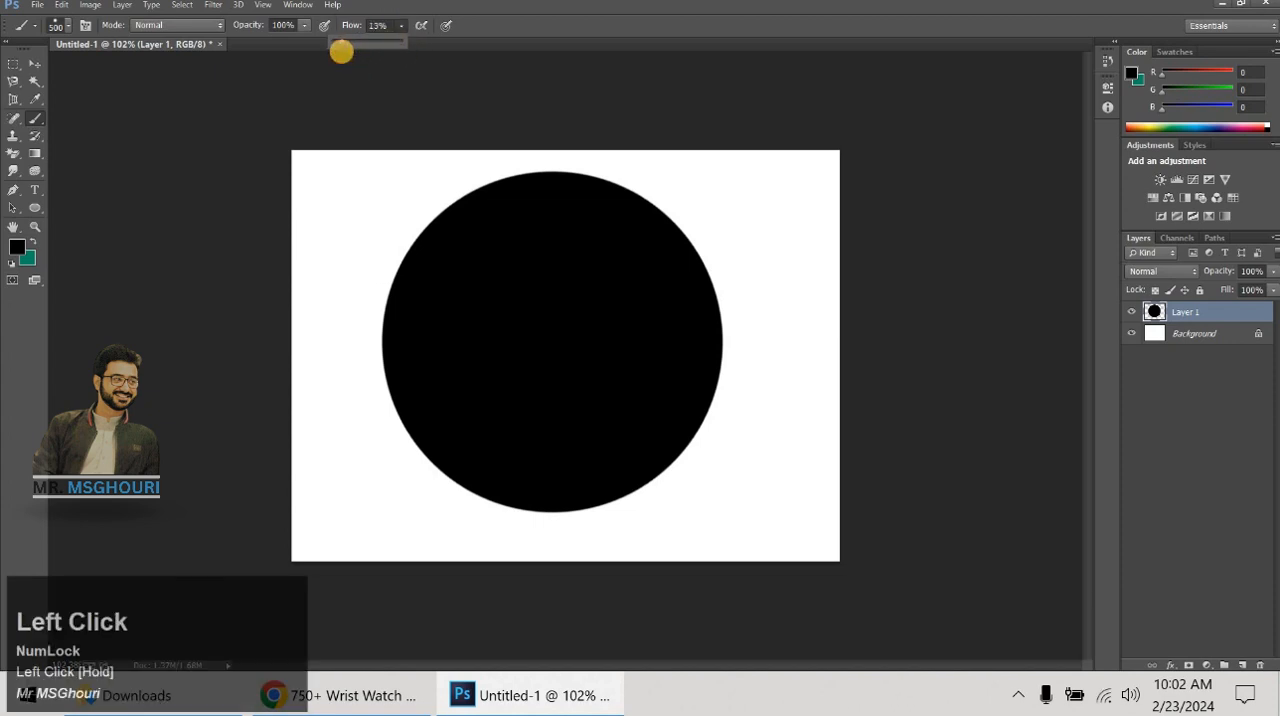
pyautogui.press('[')
pyautogui.press('[')
pyautogui.press('[')
pyautogui.press('[')
pyautogui.press('[')
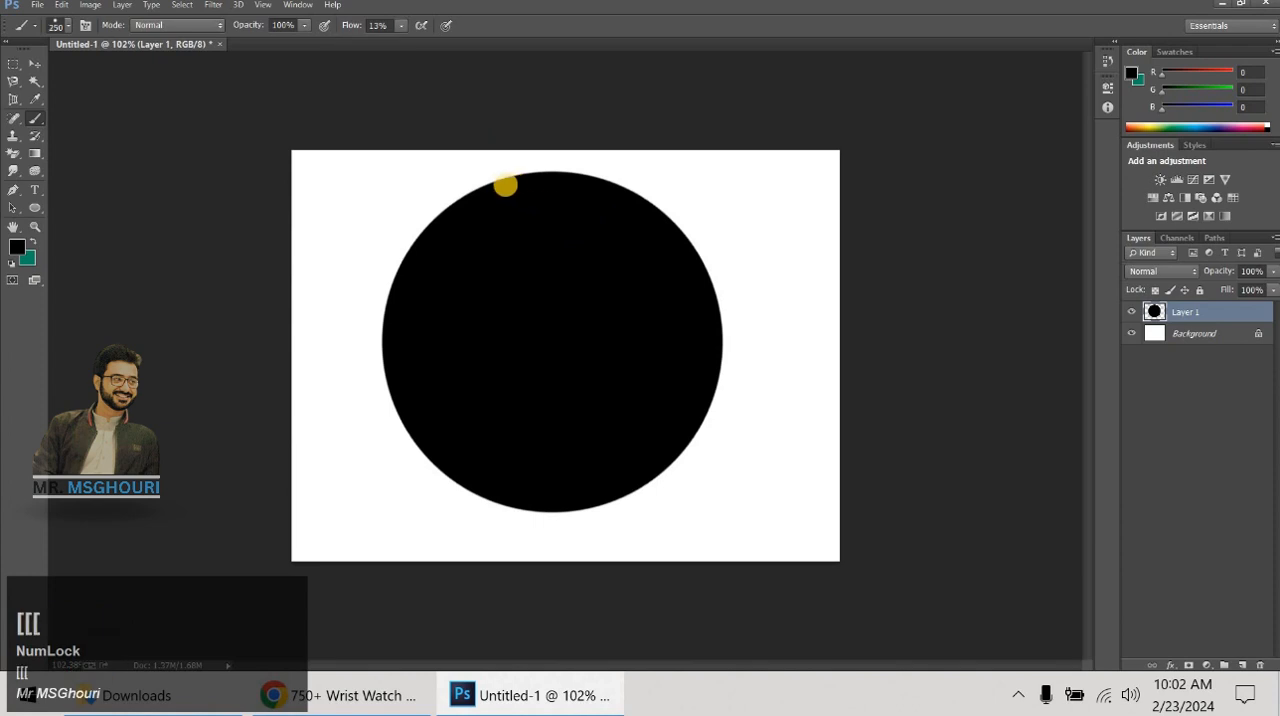
pyautogui.moveTo(457, 177)
pyautogui.mouseDown()
pyautogui.moveTo(400, 213)
pyautogui.moveTo(389, 244)
pyautogui.moveTo(412, 244)
pyautogui.moveTo(440, 309)
pyautogui.moveTo(476, 229)
pyautogui.moveTo(417, 349)
pyautogui.moveTo(465, 240)
pyautogui.moveTo(364, 414)
pyautogui.moveTo(458, 528)
pyautogui.mouseUp()
pyautogui.hotkey('ctrl', 'alt', 'z')
pyautogui.moveTo(622, 551)
pyautogui.mouseDown()
pyautogui.moveTo(784, 394)
pyautogui.moveTo(706, 191)
pyautogui.moveTo(658, 158)
pyautogui.moveTo(730, 189)
pyautogui.moveTo(797, 253)
pyautogui.moveTo(799, 393)
pyautogui.moveTo(778, 460)
pyautogui.moveTo(683, 532)
pyautogui.moveTo(480, 537)
pyautogui.moveTo(295, 438)
pyautogui.moveTo(330, 230)
pyautogui.moveTo(517, 156)
pyautogui.moveTo(397, 280)
pyautogui.mouseUp()
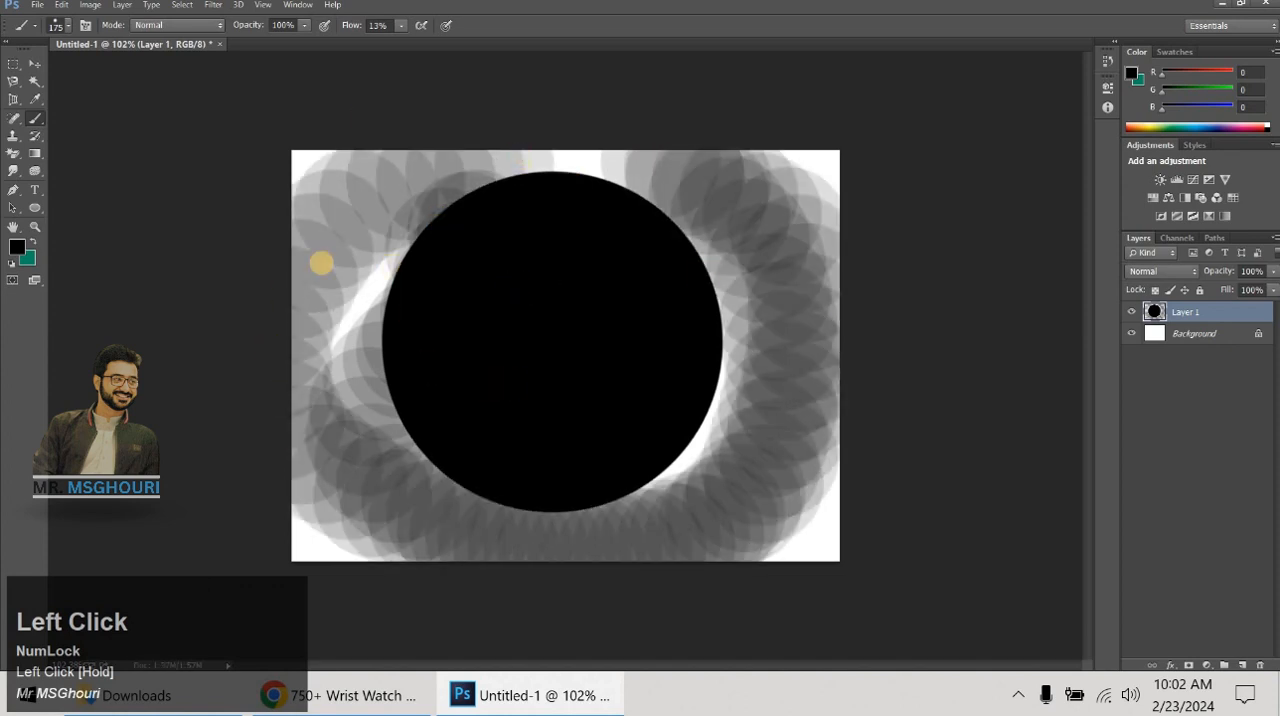
# - Delete all the paint on Layer 1 and draw a nearly circular elliptical marquee selection near the middle of the canvas
pyautogui.click(34, 63)
pyautogui.press('Delete')
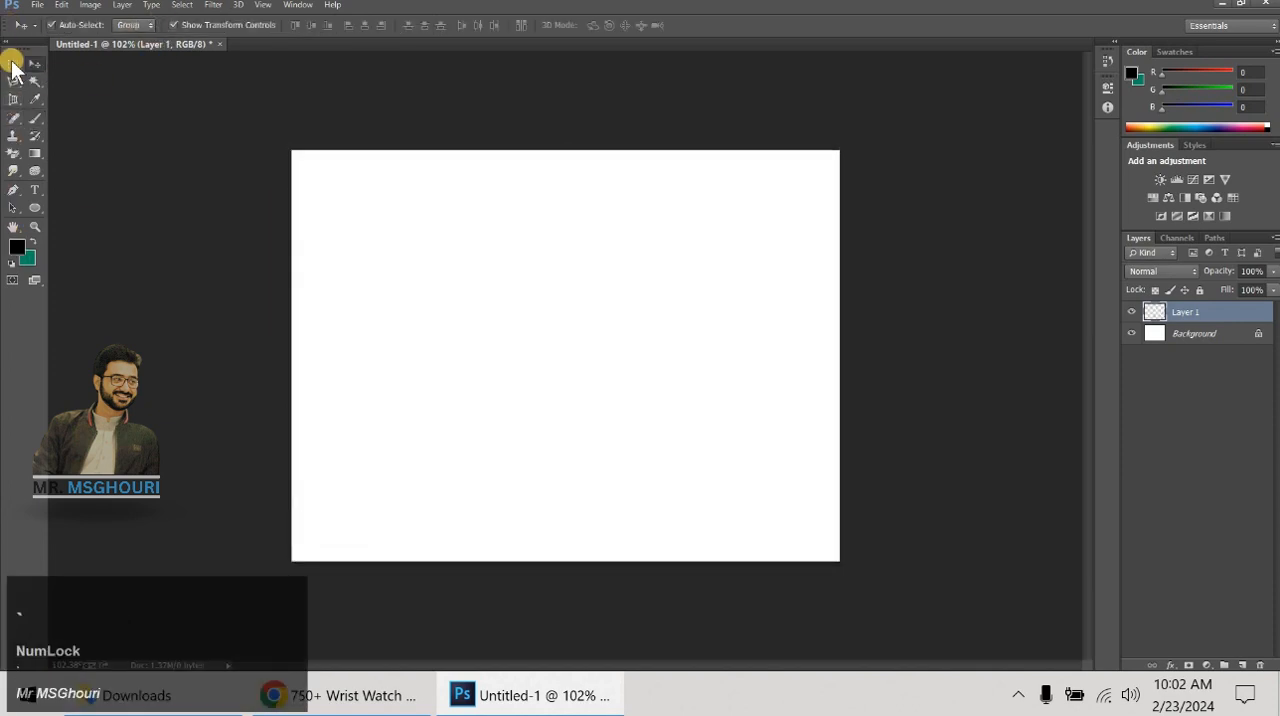
pyautogui.moveTo(16, 66); pyautogui.dragTo(95, 76)
pyautogui.moveTo(449, 243); pyautogui.dragTo(673, 487)
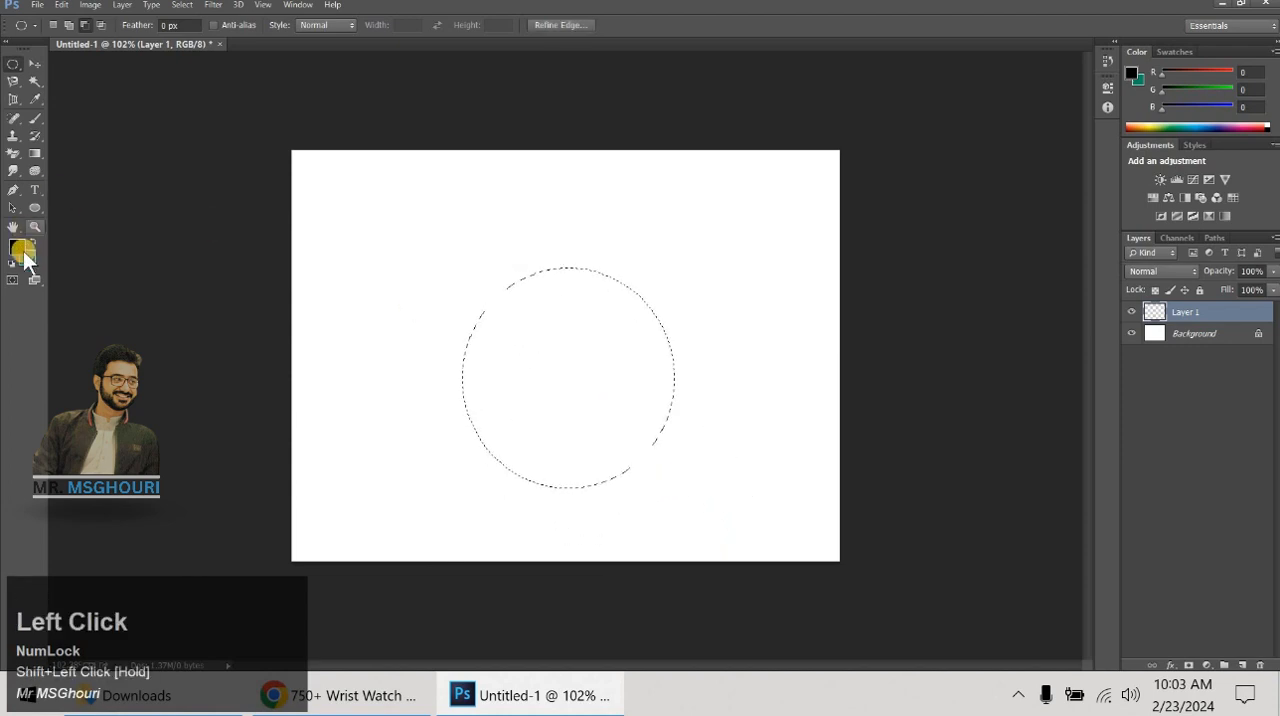
# - Shade the circular selection black from its edge inward with the Brush at 13% flow, leaving a small white center
pyautogui.click(33, 120)
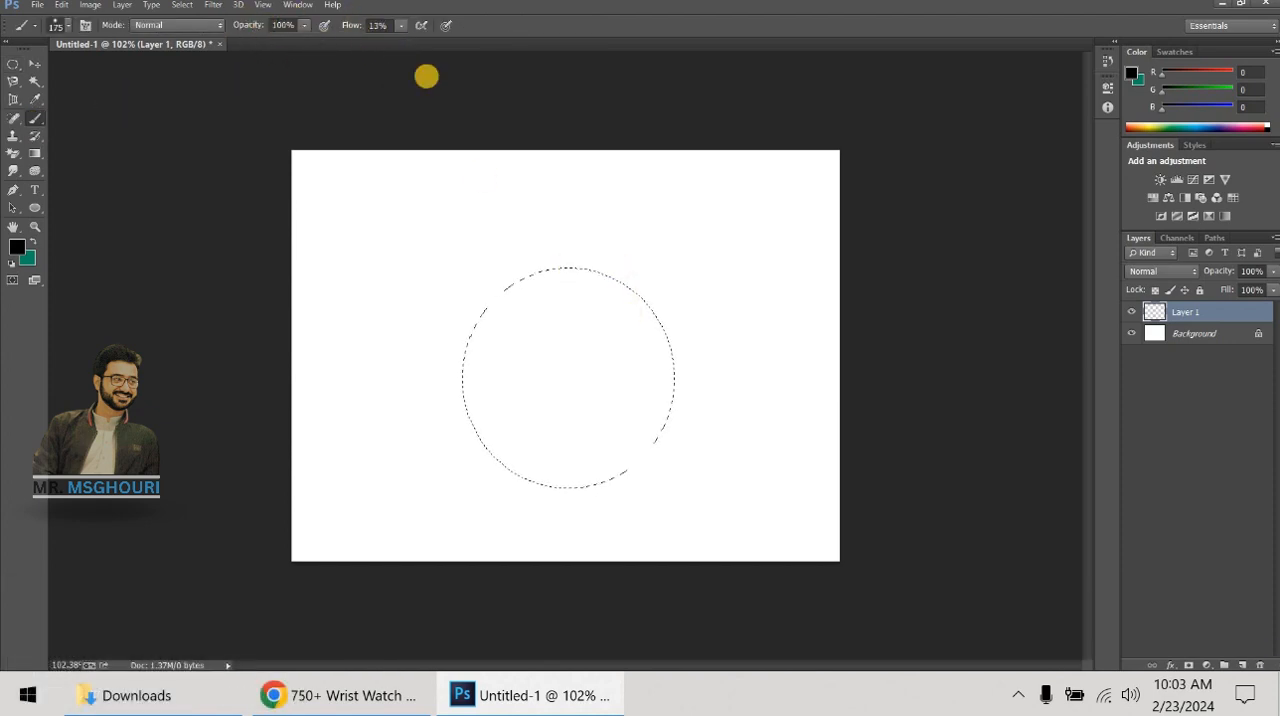
pyautogui.click(401, 27)
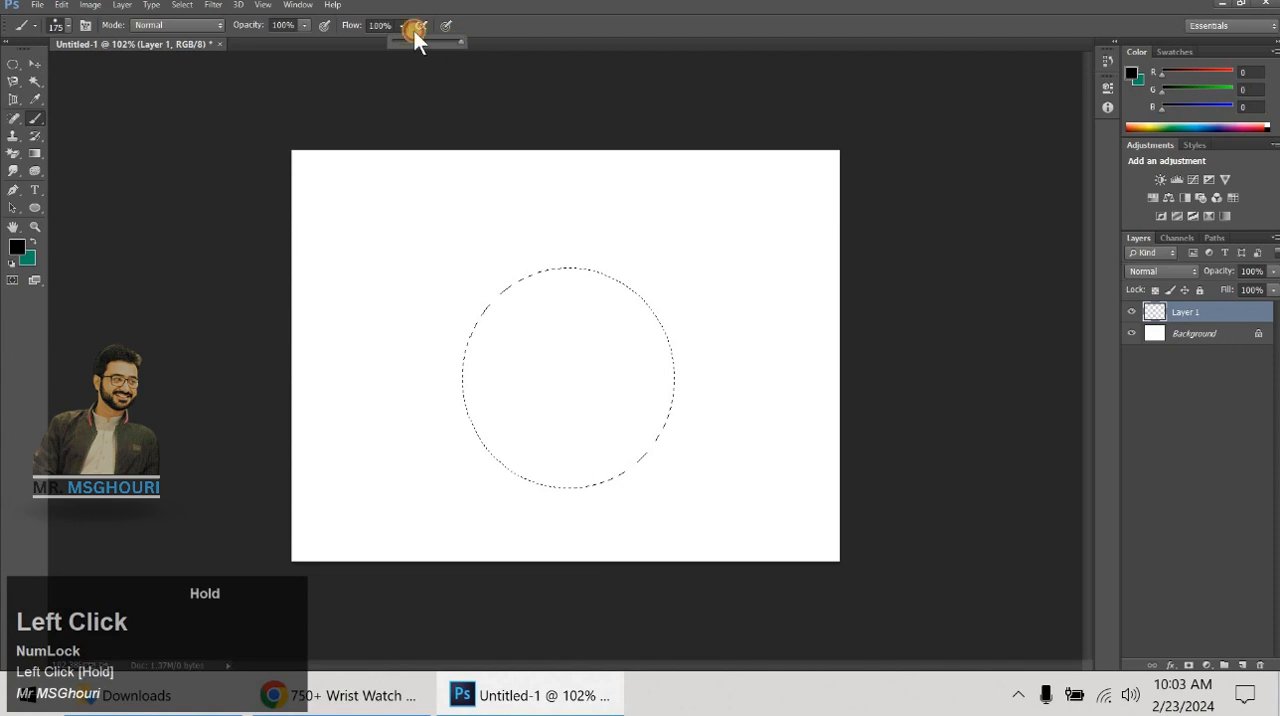
pyautogui.moveTo(401, 30); pyautogui.dragTo(400, 30)
pyautogui.click(622, 277)
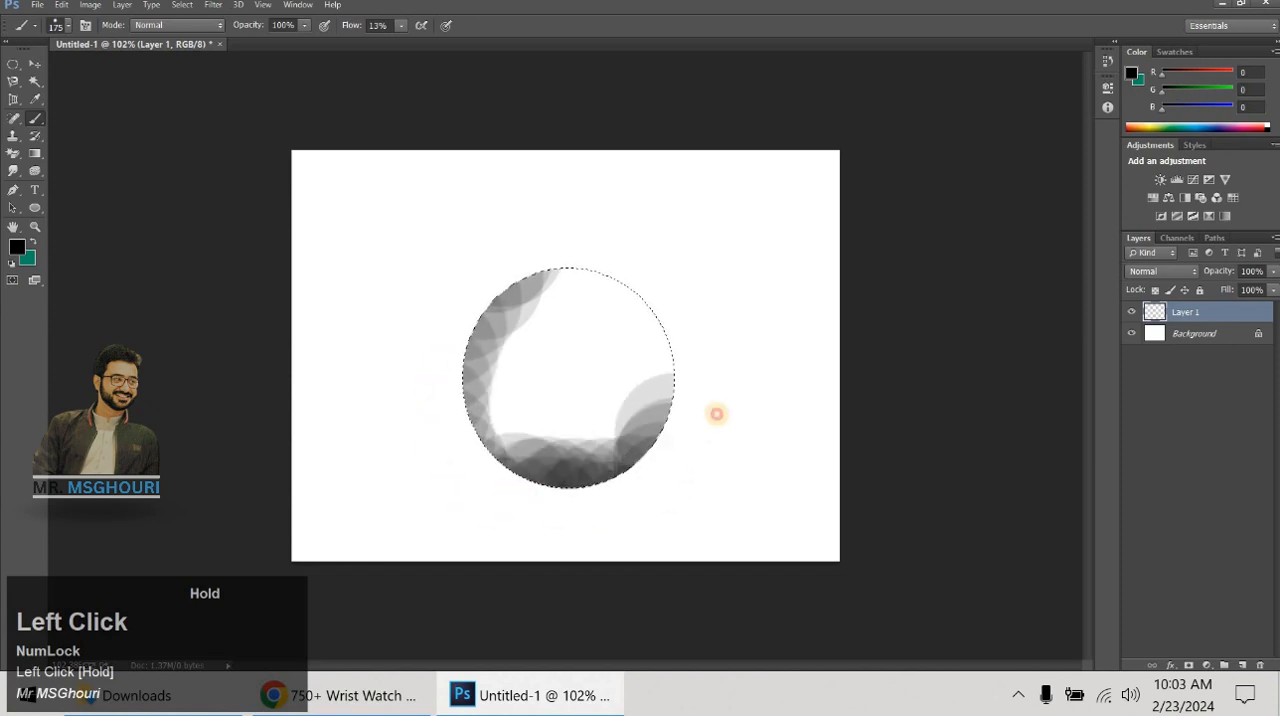
pyautogui.moveTo(693, 277)
pyautogui.mouseDown()
pyautogui.moveTo(720, 386)
pyautogui.moveTo(660, 261)
pyautogui.moveTo(504, 232)
pyautogui.moveTo(627, 262)
pyautogui.moveTo(707, 368)
pyautogui.moveTo(592, 235)
pyautogui.moveTo(600, 262)
pyautogui.moveTo(679, 345)
pyautogui.moveTo(605, 254)
pyautogui.moveTo(490, 320)
pyautogui.moveTo(484, 446)
pyautogui.moveTo(591, 506)
pyautogui.moveTo(656, 422)
pyautogui.moveTo(598, 468)
pyautogui.moveTo(415, 375)
pyautogui.moveTo(478, 289)
pyautogui.moveTo(672, 349)
pyautogui.moveTo(521, 494)
pyautogui.moveTo(482, 307)
pyautogui.moveTo(675, 293)
pyautogui.moveTo(591, 506)
pyautogui.moveTo(461, 286)
pyautogui.moveTo(673, 338)
pyautogui.moveTo(632, 477)
pyautogui.moveTo(483, 351)
pyautogui.moveTo(724, 302)
pyautogui.moveTo(538, 507)
pyautogui.moveTo(489, 320)
pyautogui.moveTo(689, 327)
pyautogui.moveTo(499, 488)
pyautogui.moveTo(587, 260)
pyautogui.moveTo(711, 348)
pyautogui.moveTo(506, 514)
pyautogui.moveTo(651, 479)
pyautogui.moveTo(907, 547)
pyautogui.mouseUp()
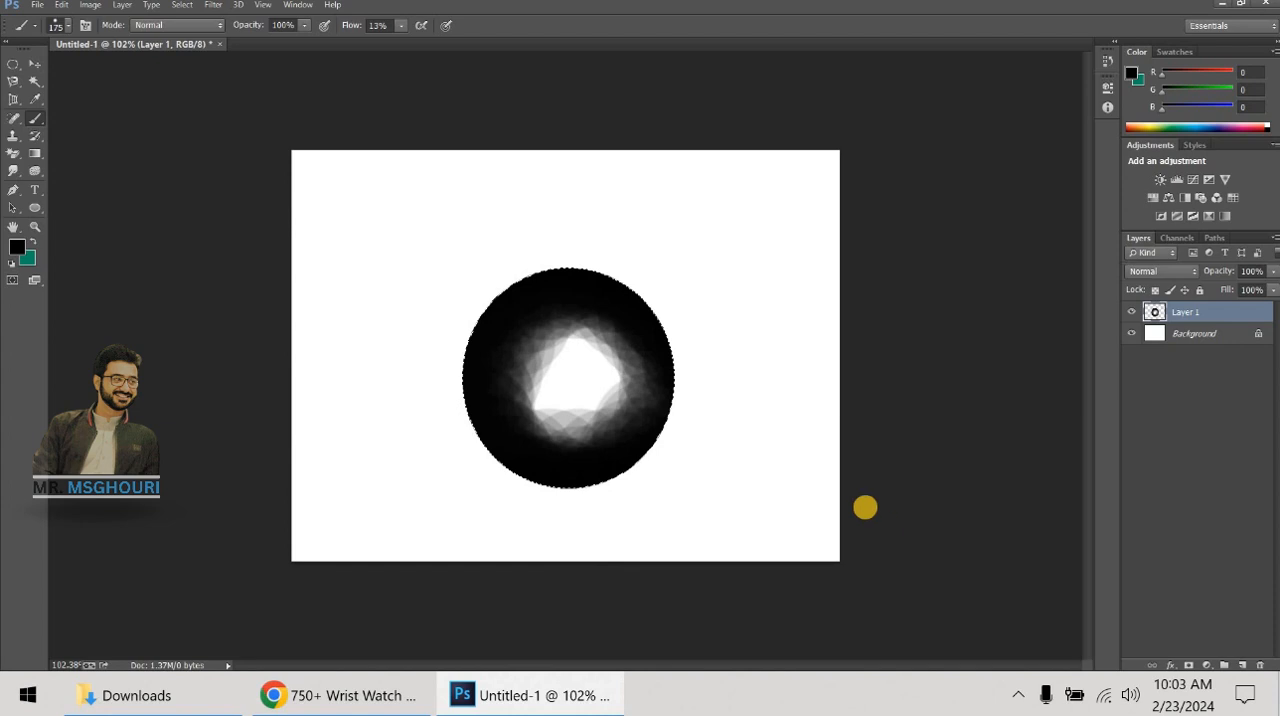
pyautogui.moveTo(697, 447)
pyautogui.mouseDown()
pyautogui.moveTo(632, 478)
pyautogui.moveTo(553, 585)
pyautogui.moveTo(754, 296)
pyautogui.moveTo(705, 360)
pyautogui.moveTo(534, 262)
pyautogui.moveTo(660, 348)
pyautogui.moveTo(417, 354)
pyautogui.moveTo(549, 480)
pyautogui.moveTo(477, 331)
pyautogui.moveTo(306, 131)
pyautogui.moveTo(197, 151)
pyautogui.mouseUp()
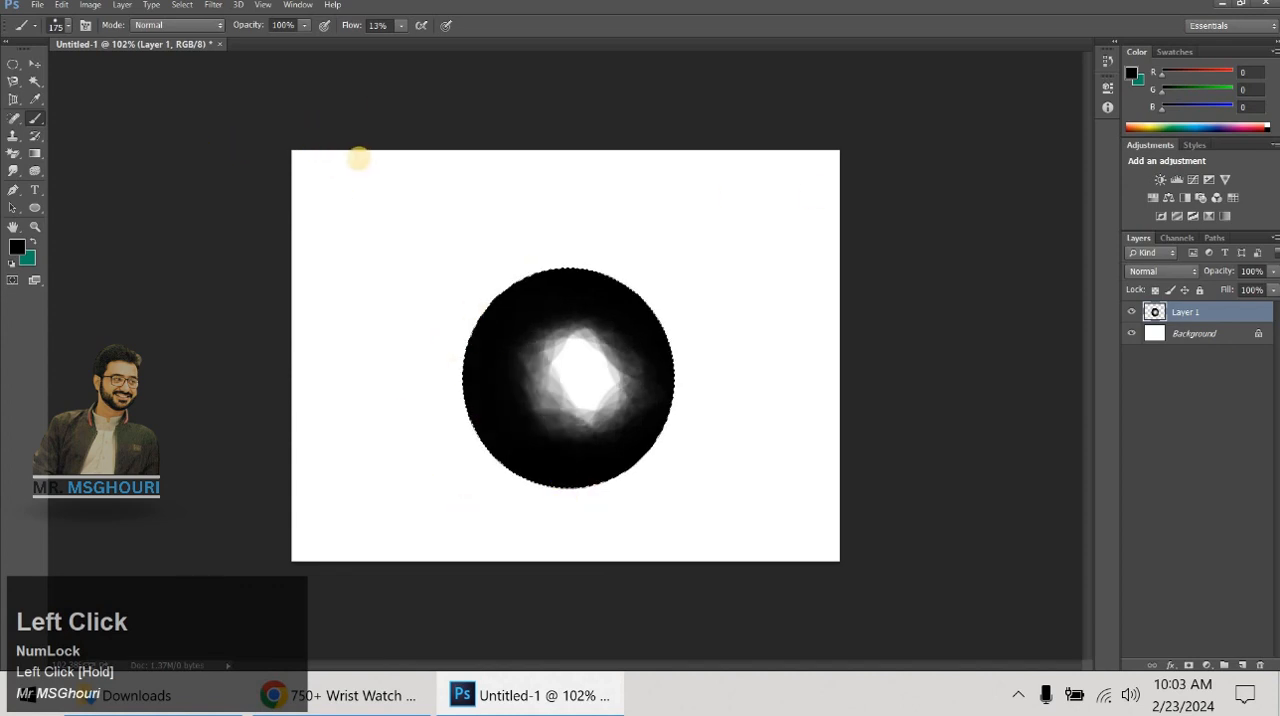
# - Deselect the circle and build up black shading along the canvas edges and corners with repeated 13% flow strokes
pyautogui.hotkey('ctrl', 'd')
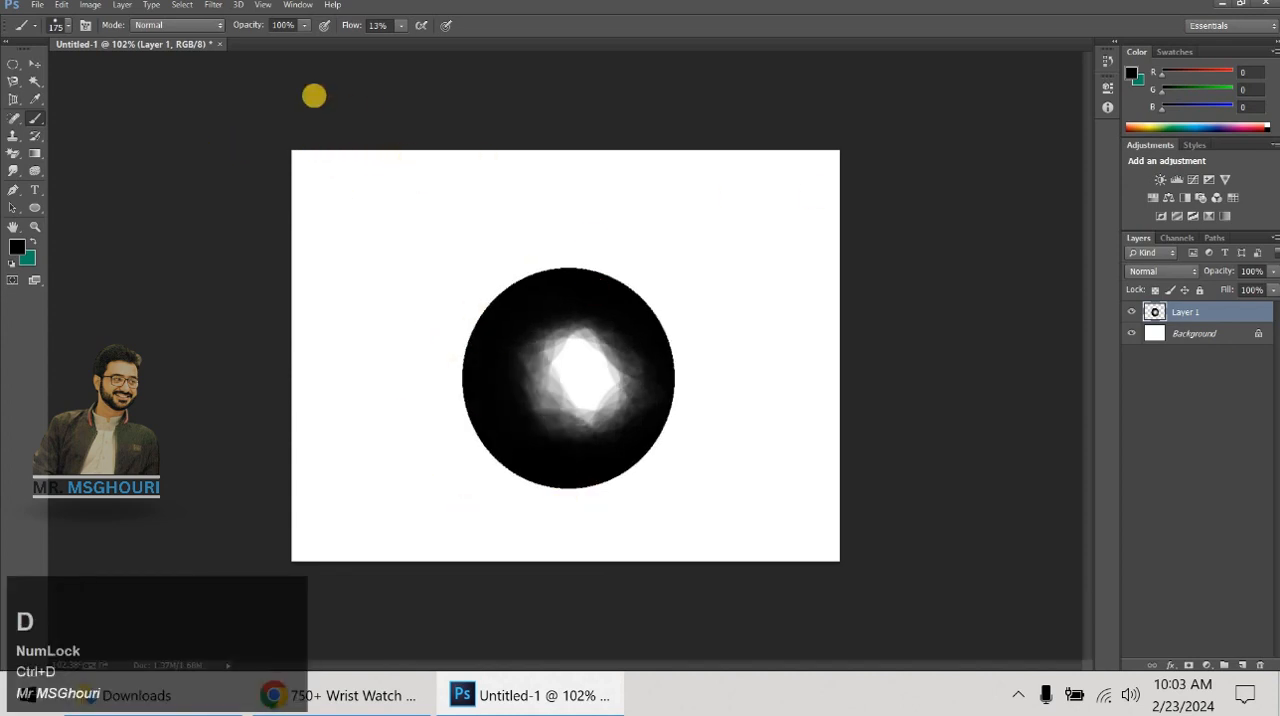
pyautogui.moveTo(300, 108)
pyautogui.mouseDown()
pyautogui.moveTo(598, 109)
pyautogui.moveTo(844, 142)
pyautogui.moveTo(879, 322)
pyautogui.moveTo(887, 452)
pyautogui.moveTo(872, 582)
pyautogui.moveTo(561, 607)
pyautogui.moveTo(314, 602)
pyautogui.mouseUp()
pyautogui.moveTo(243, 95)
pyautogui.mouseDown()
pyautogui.moveTo(288, 215)
pyautogui.moveTo(278, 490)
pyautogui.moveTo(994, 532)
pyautogui.moveTo(1033, 523)
pyautogui.mouseUp()
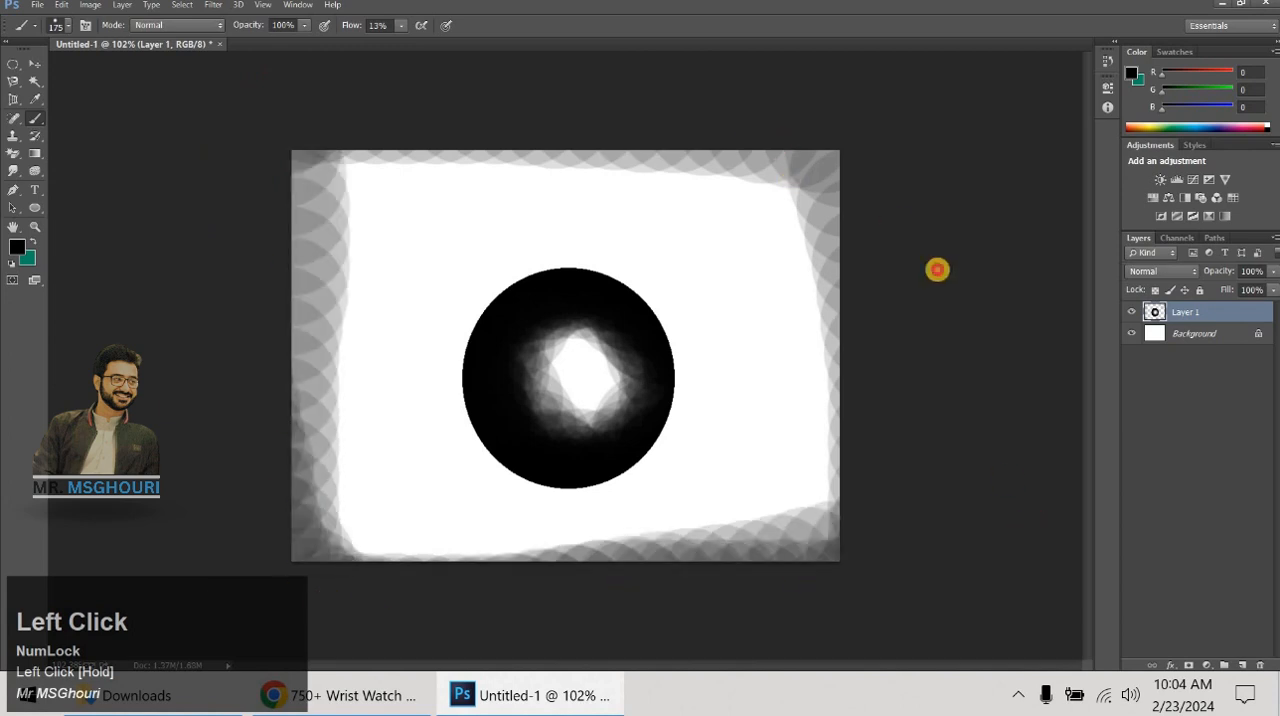
pyautogui.moveTo(793, 117)
pyautogui.mouseDown()
pyautogui.moveTo(846, 179)
pyautogui.moveTo(685, 54)
pyautogui.moveTo(916, 245)
pyautogui.moveTo(674, 54)
pyautogui.moveTo(417, 199)
pyautogui.moveTo(256, 191)
pyautogui.moveTo(326, 190)
pyautogui.moveTo(406, 77)
pyautogui.moveTo(362, 157)
pyautogui.moveTo(340, 154)
pyautogui.moveTo(238, 300)
pyautogui.moveTo(183, 331)
pyautogui.moveTo(371, 560)
pyautogui.moveTo(194, 294)
pyautogui.moveTo(294, 388)
pyautogui.mouseUp()
pyautogui.moveTo(302, 347)
pyautogui.mouseDown()
pyautogui.moveTo(462, 542)
pyautogui.moveTo(304, 361)
pyautogui.moveTo(327, 397)
pyautogui.moveTo(666, 622)
pyautogui.moveTo(704, 609)
pyautogui.mouseUp()
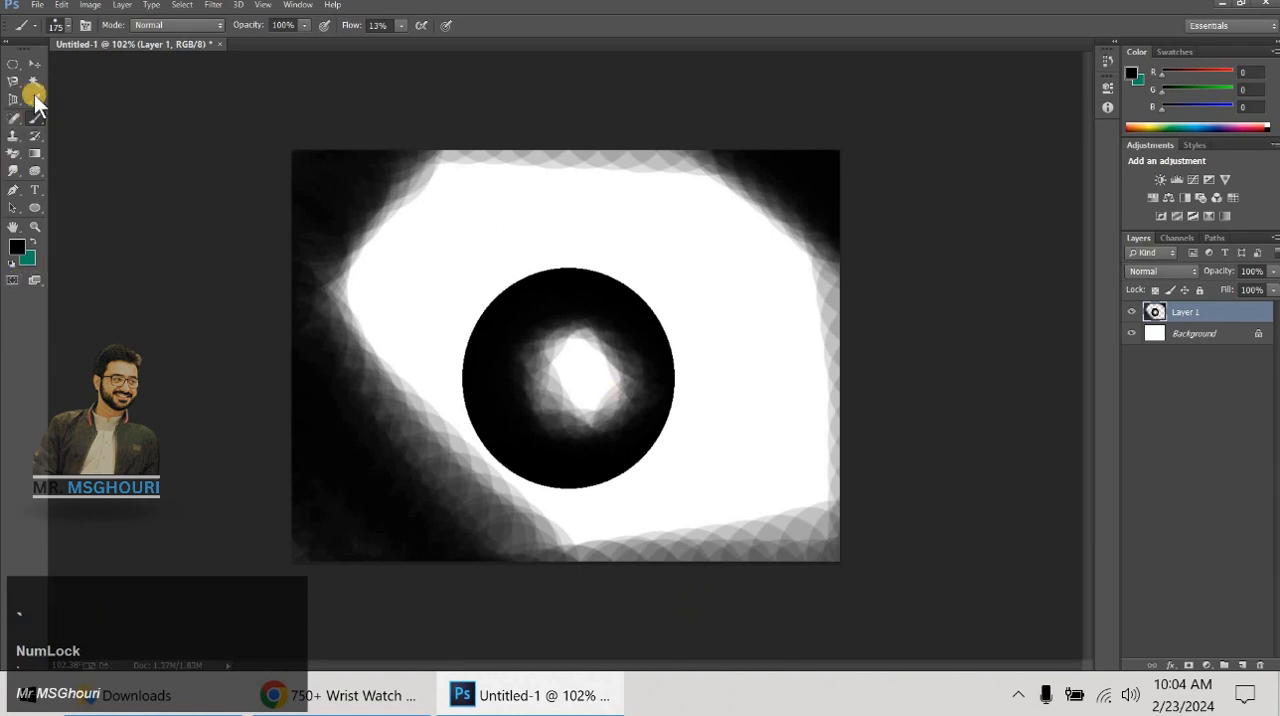
# - Switch from the Brush to the Eraser tool and reduce the eraser size to 90 px
pyautogui.moveTo(35, 100); pyautogui.dragTo(39, 120)
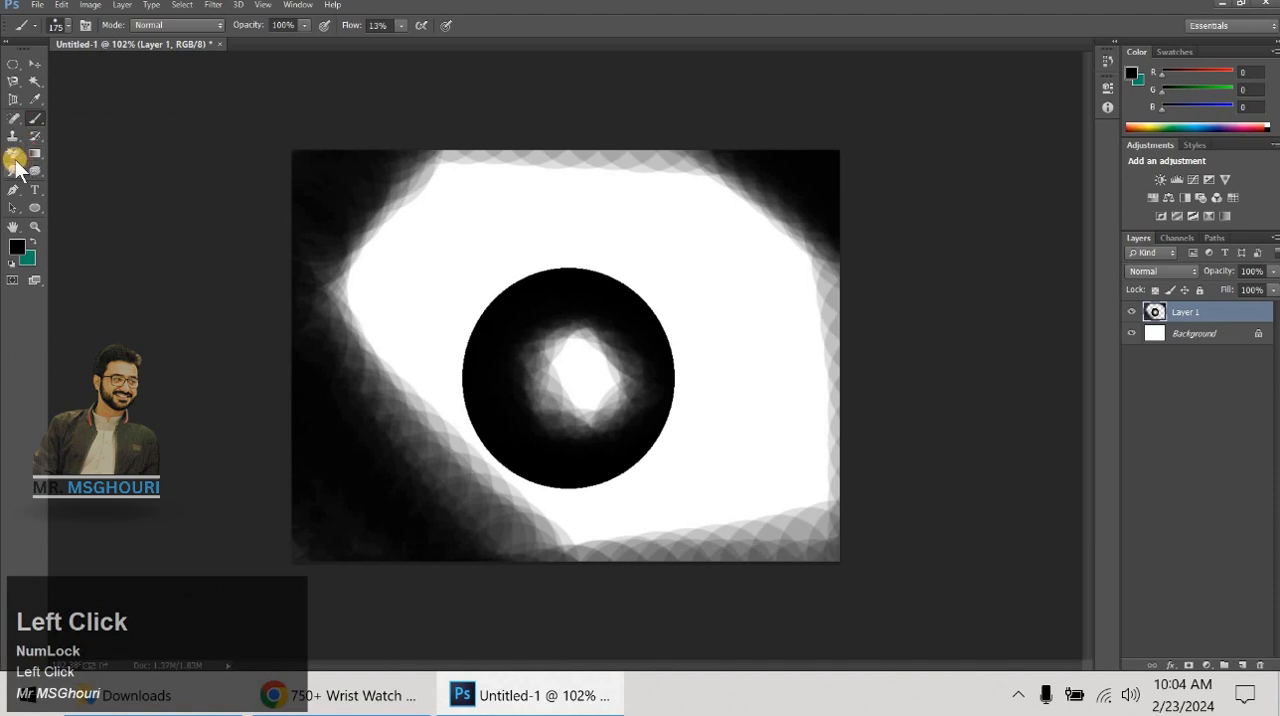
pyautogui.moveTo(20, 163); pyautogui.dragTo(64, 157)
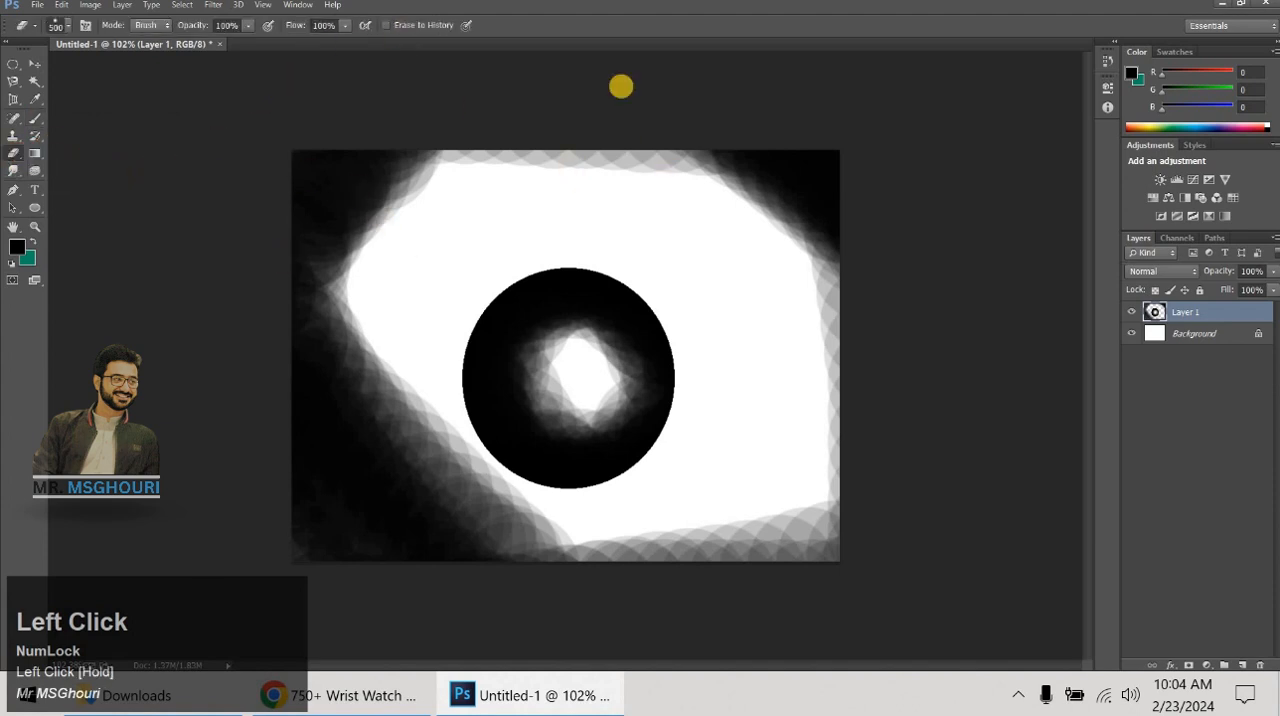
pyautogui.press('[')
pyautogui.press('[')
pyautogui.press('[')
pyautogui.press('[')
pyautogui.press('[')
pyautogui.press('[')
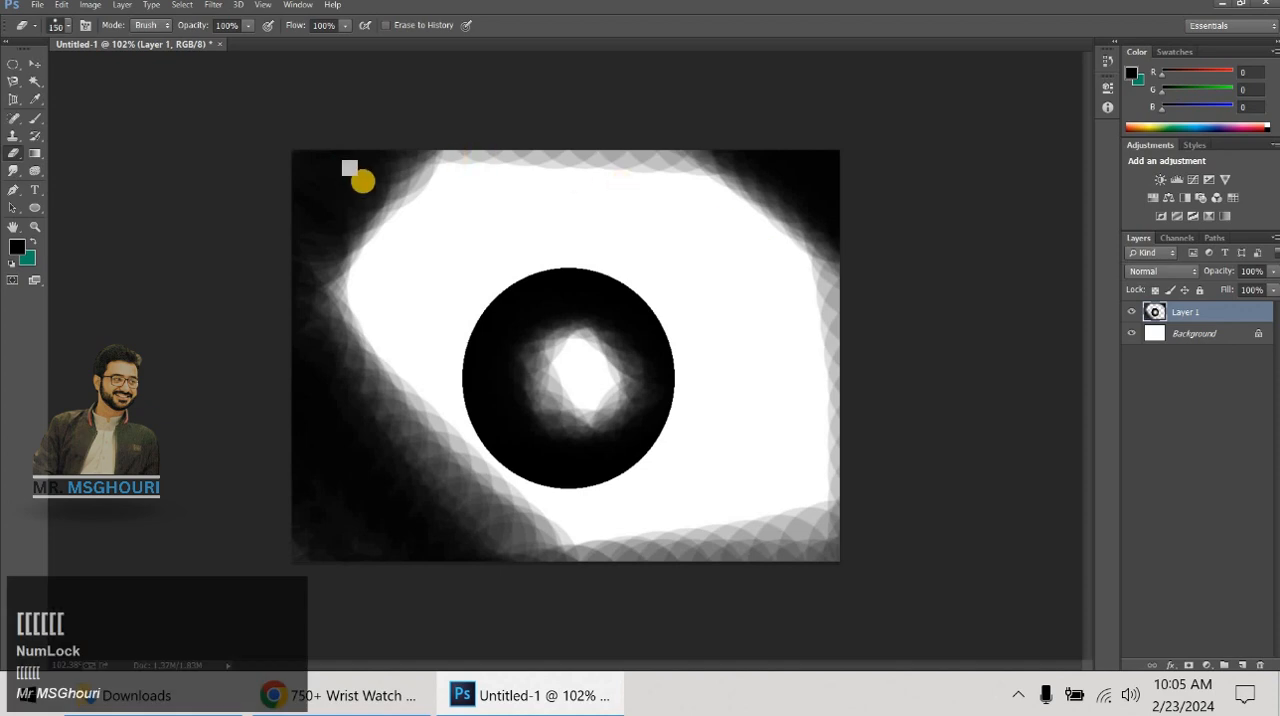
pyautogui.press('[')
pyautogui.press('[')
pyautogui.press('[')
pyautogui.press('[')
pyautogui.press('[')
pyautogui.press('[')
pyautogui.press('[')
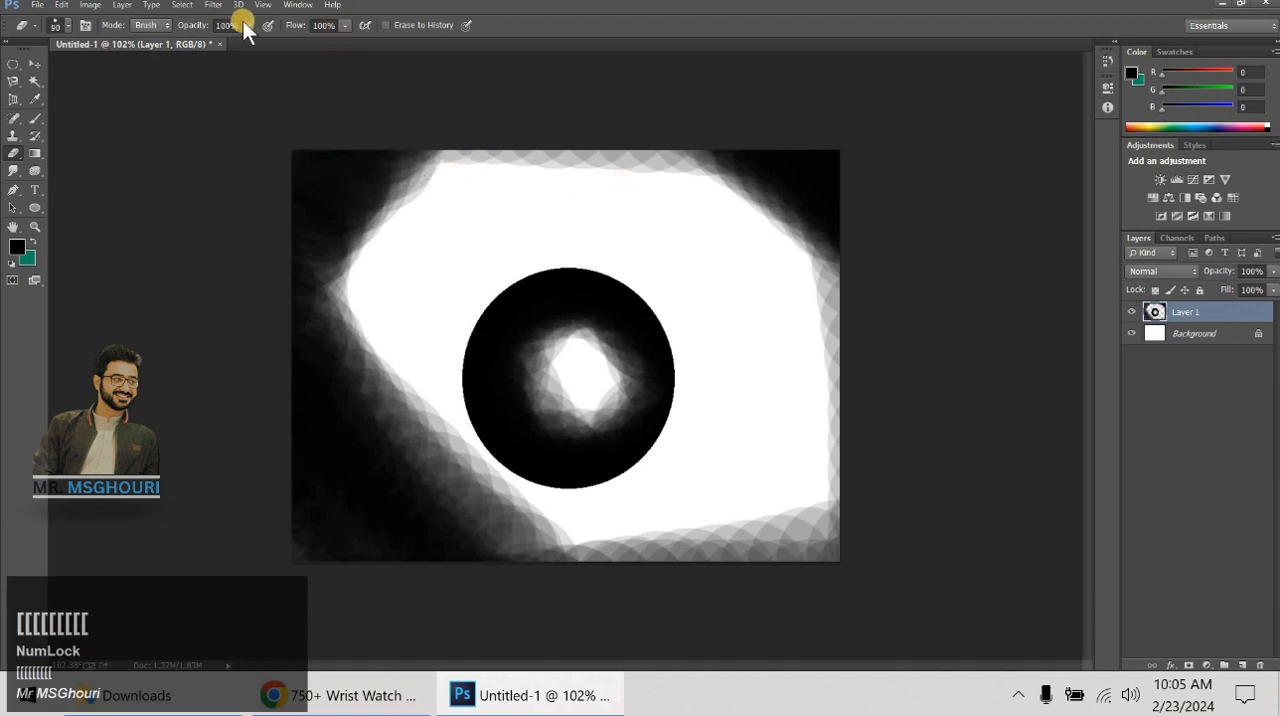
# - Lower the eraser's hardness to a soft edge and erase a diagonal band across the black upper-left corner of the canvas
pyautogui.rightClick(404, 210)
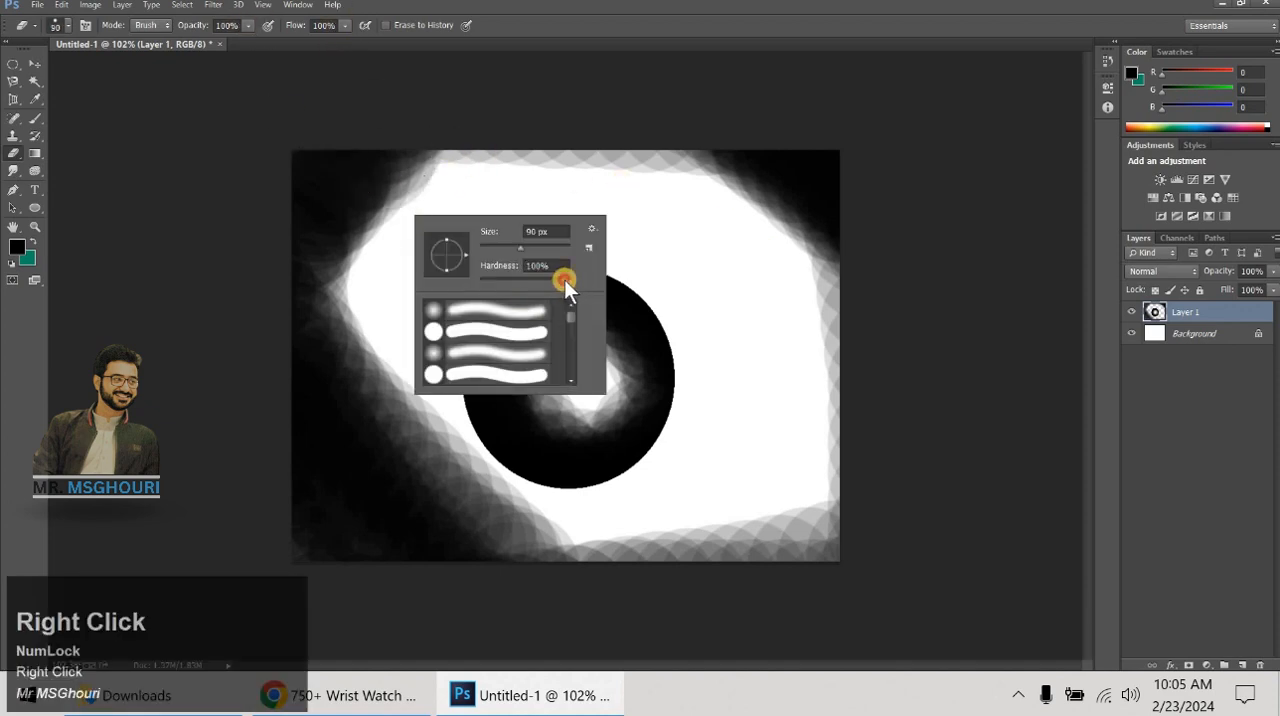
pyautogui.moveTo(564, 279); pyautogui.dragTo(449, 222)
pyautogui.click(336, 189)
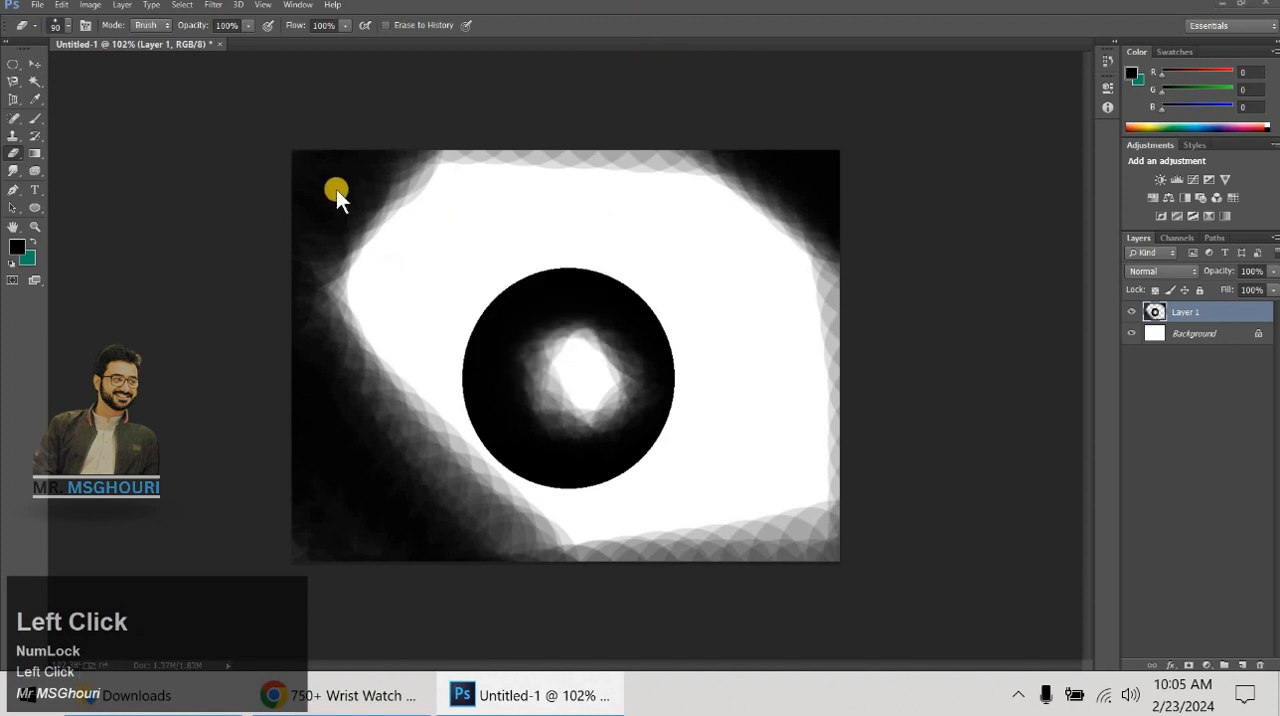
pyautogui.click(13, 154)
pyautogui.moveTo(368, 172)
pyautogui.mouseDown()
pyautogui.moveTo(414, 152)
pyautogui.moveTo(309, 255)
pyautogui.moveTo(342, 219)
pyautogui.moveTo(340, 131)
pyautogui.mouseUp()
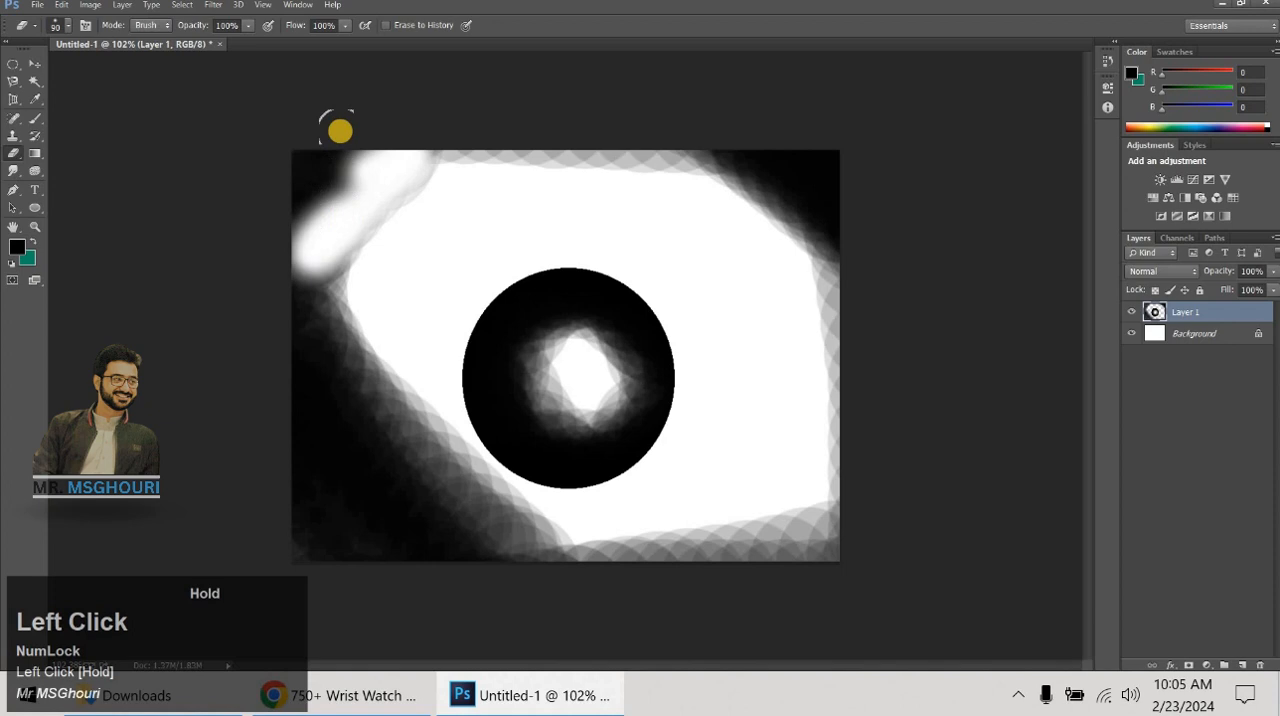
# - Set the eraser's flow to 28% and gradually fade the black paint around the canvas edges and inside the circle
pyautogui.click(342, 27)
pyautogui.click(341, 27)
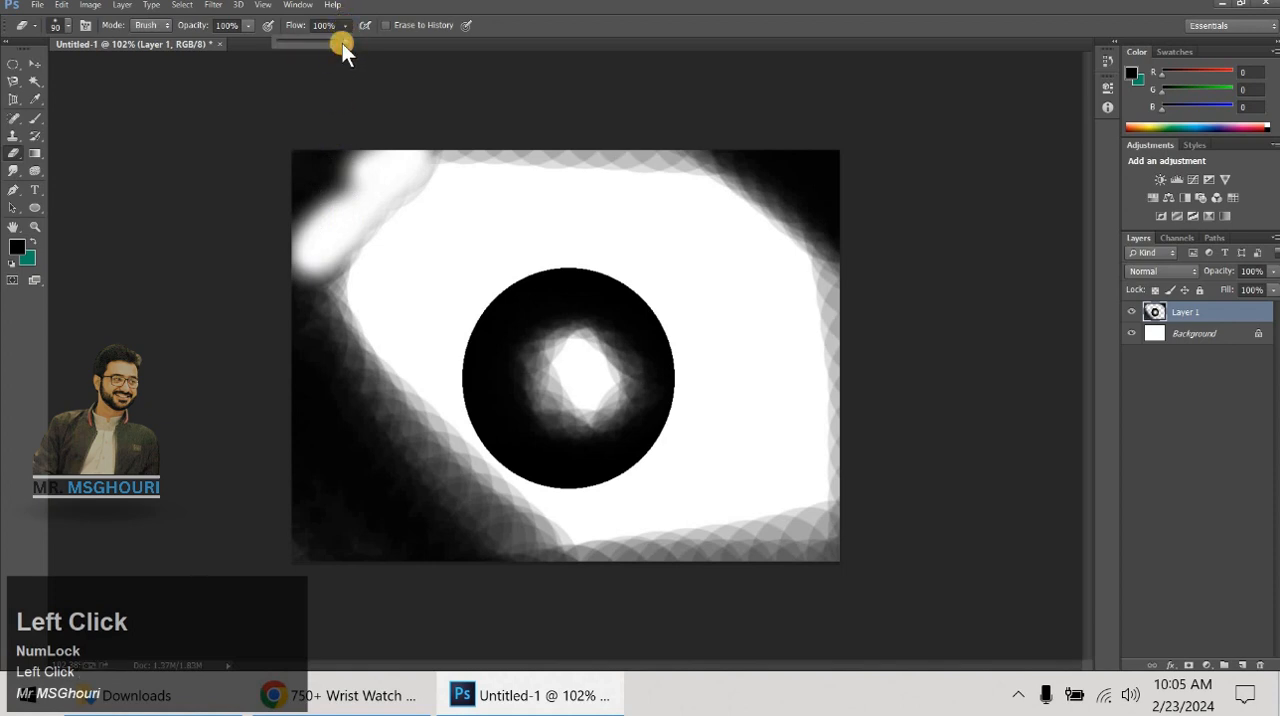
pyautogui.moveTo(438, 150)
pyautogui.mouseDown()
pyautogui.moveTo(782, 161)
pyautogui.moveTo(850, 220)
pyautogui.moveTo(815, 545)
pyautogui.moveTo(813, 199)
pyautogui.moveTo(846, 384)
pyautogui.moveTo(808, 517)
pyautogui.moveTo(457, 533)
pyautogui.moveTo(730, 510)
pyautogui.moveTo(320, 557)
pyautogui.moveTo(434, 543)
pyautogui.moveTo(390, 541)
pyautogui.moveTo(208, 302)
pyautogui.moveTo(428, 509)
pyautogui.moveTo(305, 241)
pyautogui.moveTo(576, 484)
pyautogui.moveTo(354, 255)
pyautogui.moveTo(621, 627)
pyautogui.moveTo(559, 286)
pyautogui.moveTo(399, 371)
pyautogui.moveTo(602, 400)
pyautogui.moveTo(626, 345)
pyautogui.moveTo(631, 415)
pyautogui.moveTo(614, 463)
pyautogui.moveTo(749, 387)
pyautogui.moveTo(703, 524)
pyautogui.moveTo(552, 411)
pyautogui.moveTo(551, 371)
pyautogui.moveTo(631, 243)
pyautogui.moveTo(328, 440)
pyautogui.moveTo(422, 399)
pyautogui.moveTo(353, 366)
pyautogui.moveTo(656, 253)
pyautogui.moveTo(653, 325)
pyautogui.moveTo(331, 220)
pyautogui.moveTo(601, 129)
pyautogui.moveTo(327, 118)
pyautogui.moveTo(379, 215)
pyautogui.moveTo(401, 463)
pyautogui.moveTo(348, 458)
pyautogui.moveTo(359, 483)
pyautogui.moveTo(317, 247)
pyautogui.moveTo(330, 25)
pyautogui.moveTo(328, 250)
pyautogui.moveTo(261, 364)
pyautogui.moveTo(334, 592)
pyautogui.moveTo(373, 481)
pyautogui.moveTo(364, 410)
pyautogui.mouseUp()
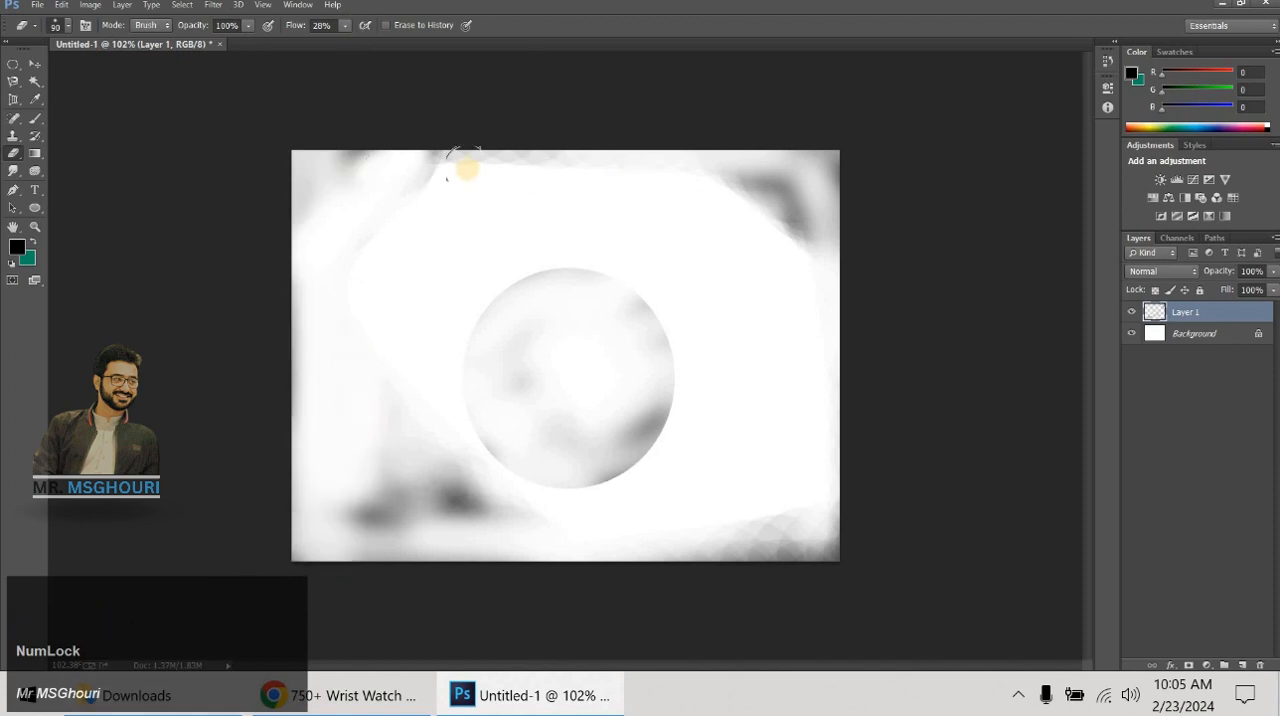
pyautogui.moveTo(723, 163)
pyautogui.mouseDown()
pyautogui.moveTo(988, 243)
pyautogui.moveTo(895, 250)
pyautogui.moveTo(811, 318)
pyautogui.moveTo(794, 185)
pyautogui.moveTo(766, 113)
pyautogui.moveTo(717, 147)
pyautogui.moveTo(782, 230)
pyautogui.moveTo(768, 179)
pyautogui.moveTo(329, 237)
pyautogui.moveTo(412, 165)
pyautogui.moveTo(481, 498)
pyautogui.moveTo(369, 433)
pyautogui.moveTo(462, 521)
pyautogui.moveTo(465, 566)
pyautogui.moveTo(338, 447)
pyautogui.moveTo(611, 632)
pyautogui.moveTo(590, 540)
pyautogui.moveTo(352, 562)
pyautogui.moveTo(560, 576)
pyautogui.moveTo(404, 536)
pyautogui.moveTo(360, 471)
pyautogui.moveTo(607, 586)
pyautogui.moveTo(388, 414)
pyautogui.moveTo(401, 448)
pyautogui.moveTo(358, 94)
pyautogui.moveTo(311, 294)
pyautogui.moveTo(647, 43)
pyautogui.moveTo(765, 124)
pyautogui.moveTo(1054, 205)
pyautogui.moveTo(830, 220)
pyautogui.moveTo(826, 181)
pyautogui.moveTo(762, 228)
pyautogui.mouseUp()
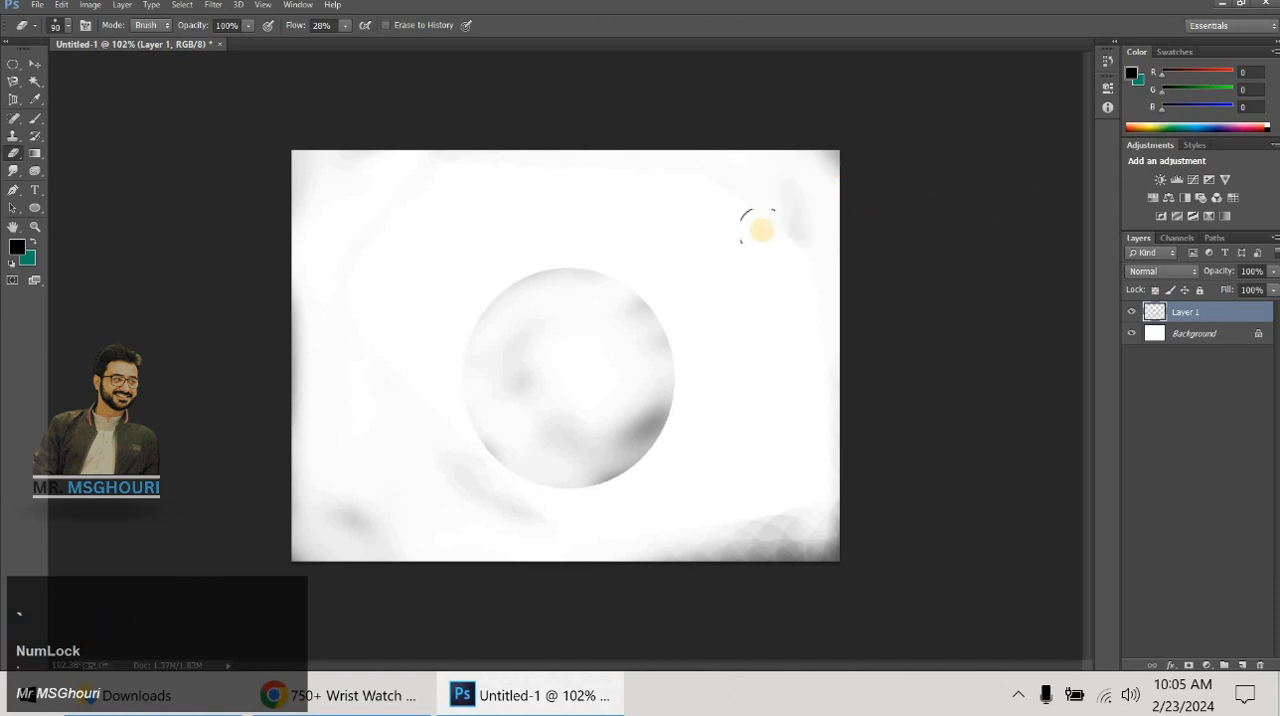
# - Switch from the Eraser to the Clone Stamp tool and check its brush size and hardness settings without changing them
pyautogui.rightClick(526, 264)
pyautogui.click(14, 157)
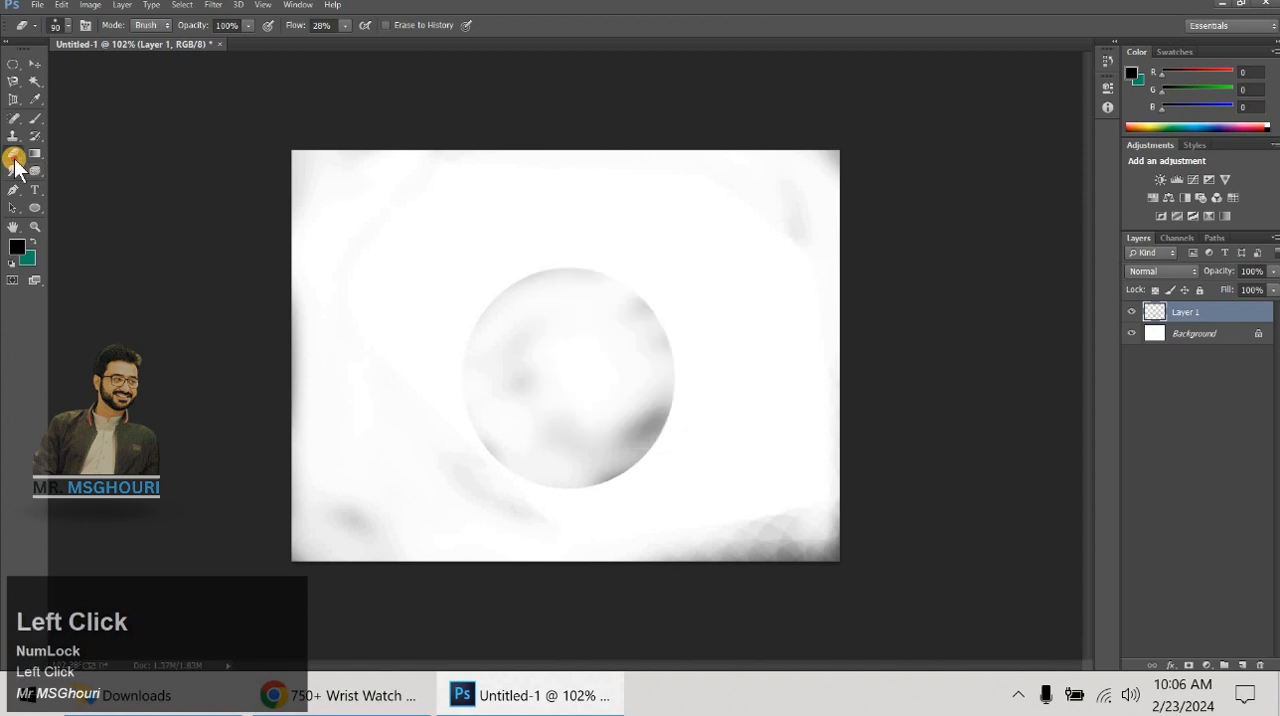
pyautogui.moveTo(14, 158)
pyautogui.mouseDown()
pyautogui.moveTo(50, 160)
pyautogui.moveTo(60, 219)
pyautogui.moveTo(52, 212)
pyautogui.mouseUp()
pyautogui.click(37, 120)
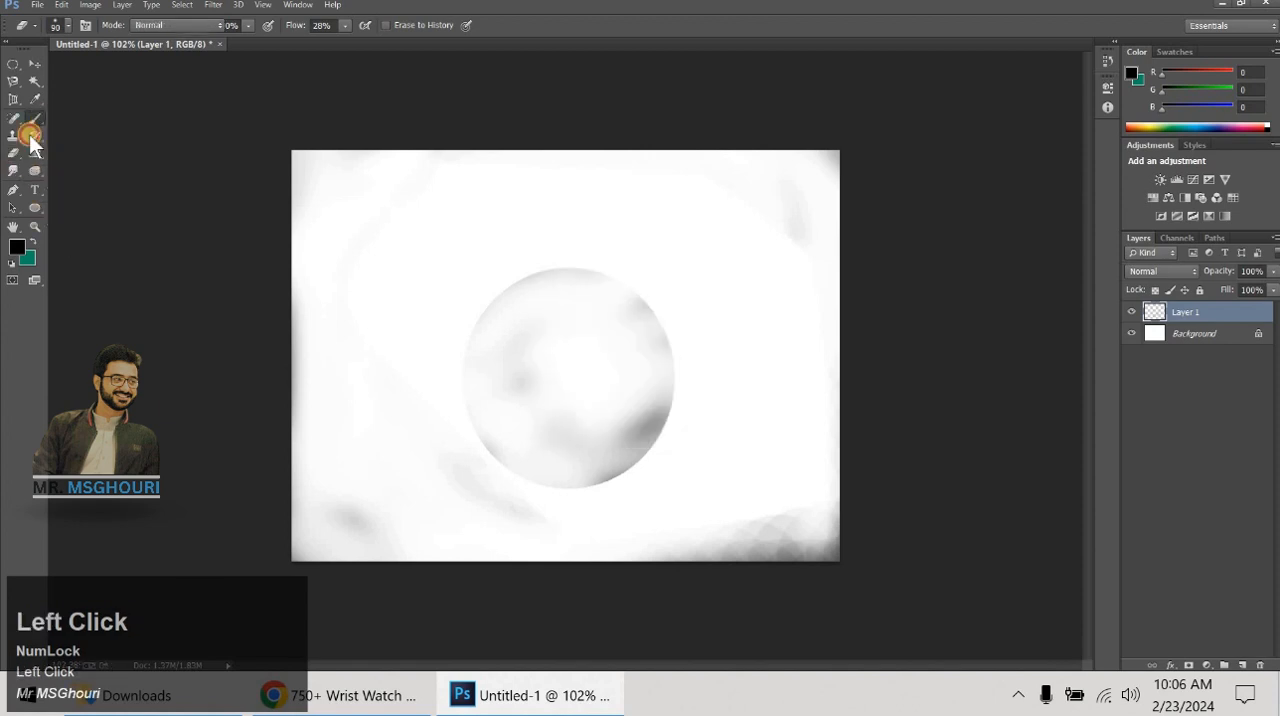
pyautogui.click(13, 135)
pyautogui.rightClick(464, 306)
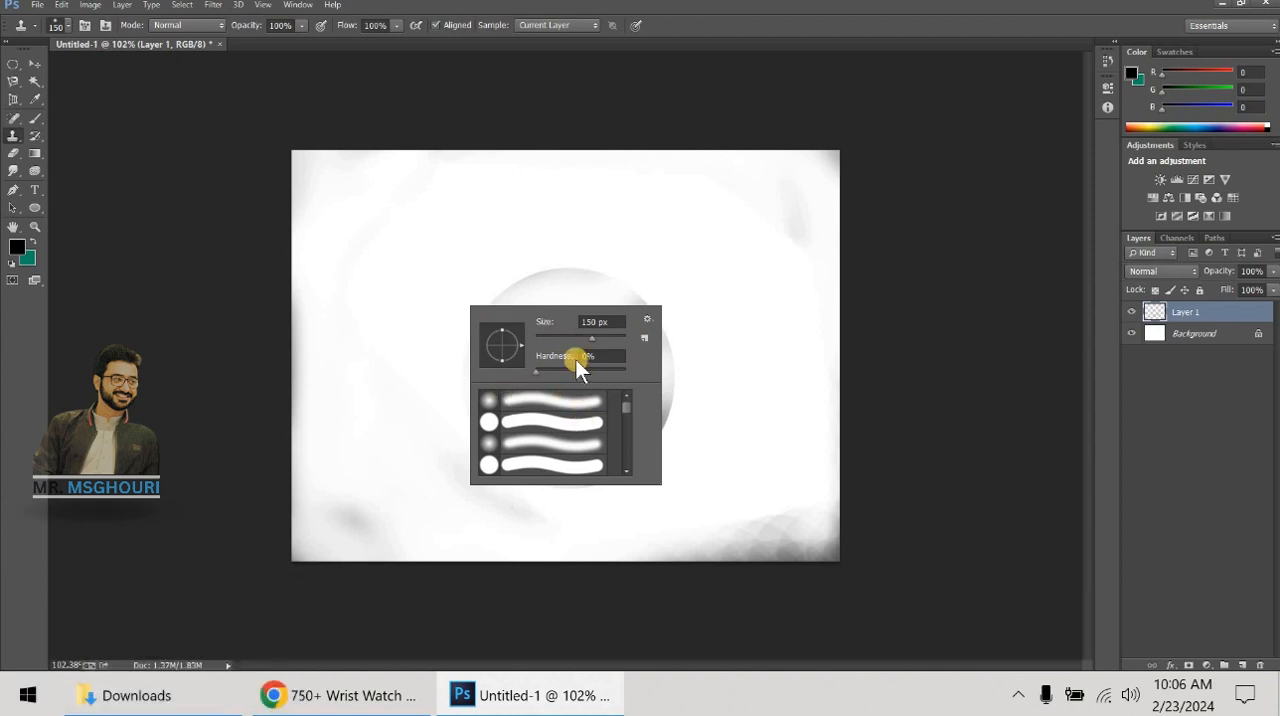
pyautogui.press('Escape')
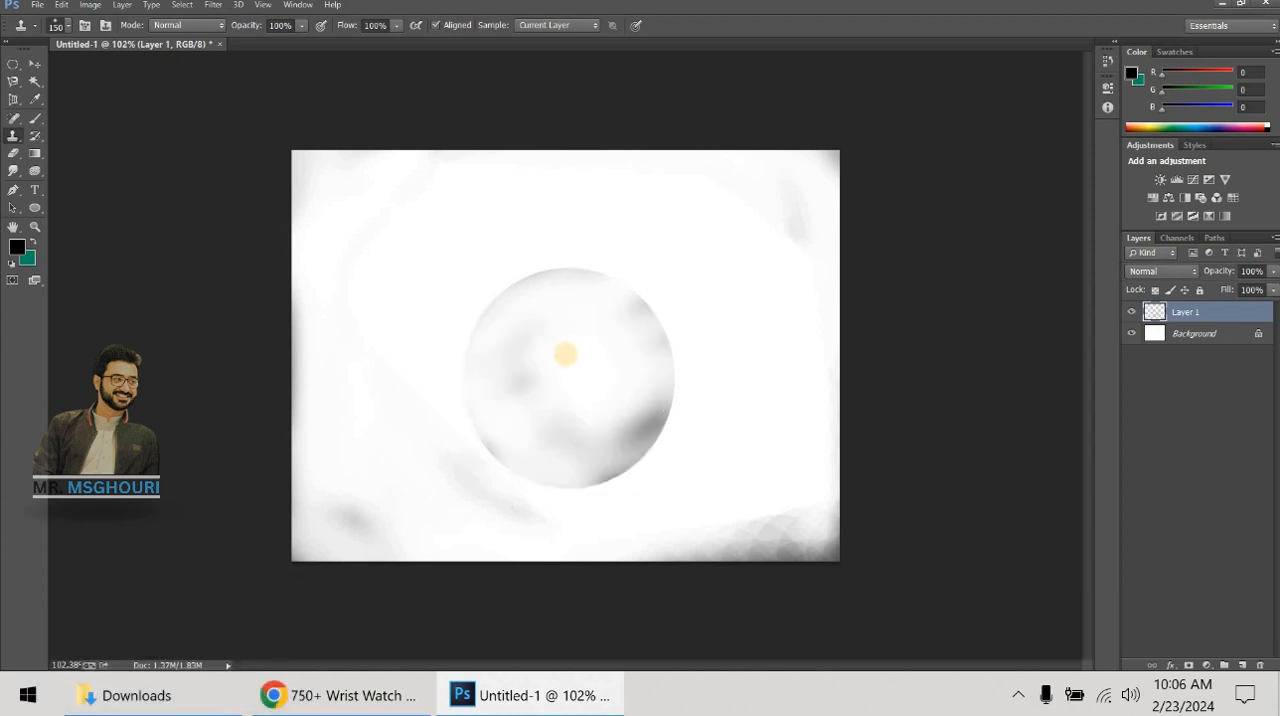